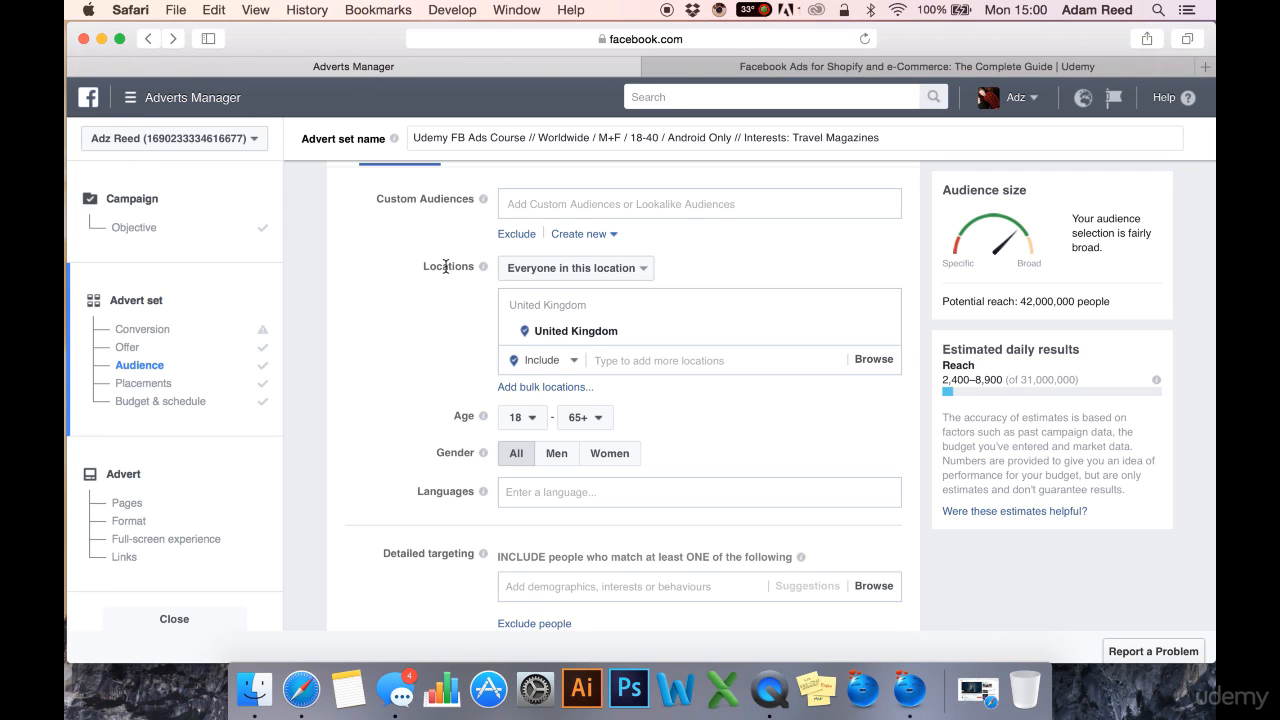
# Restrict the audience's languages to English (All)
pyautogui.scroll(1, 441, 266)
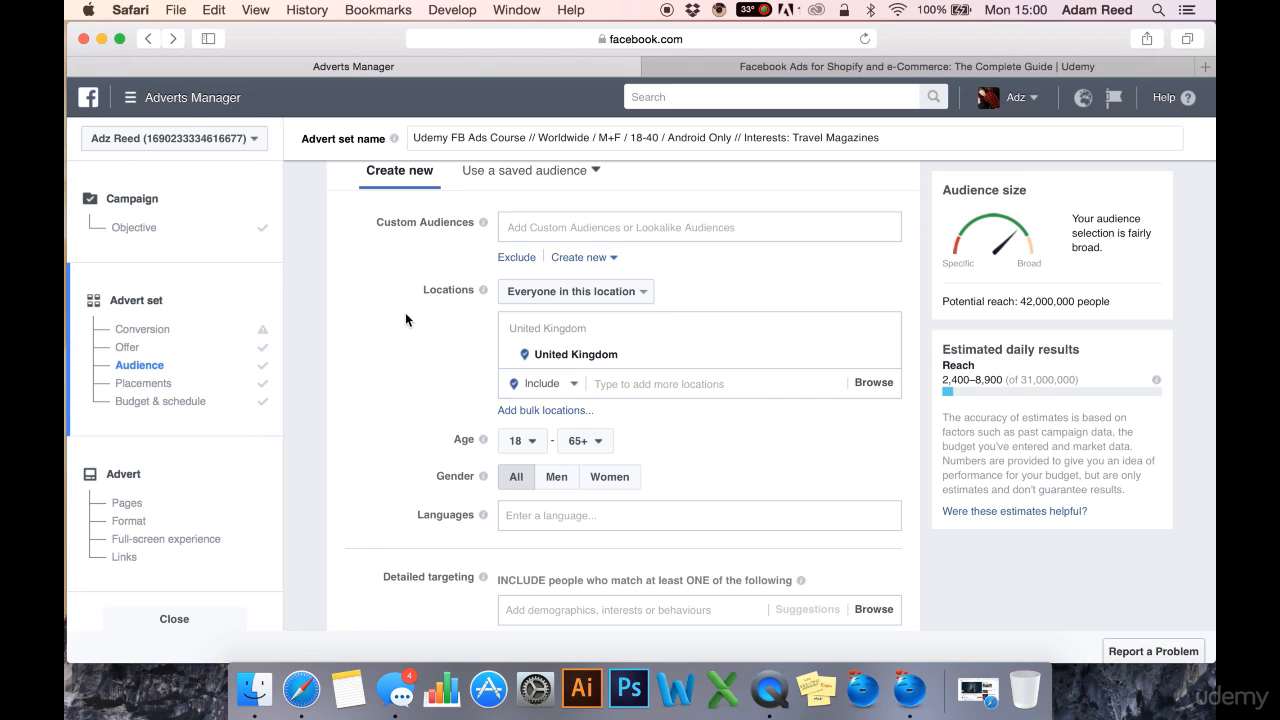
pyautogui.scroll(1, 405, 319)
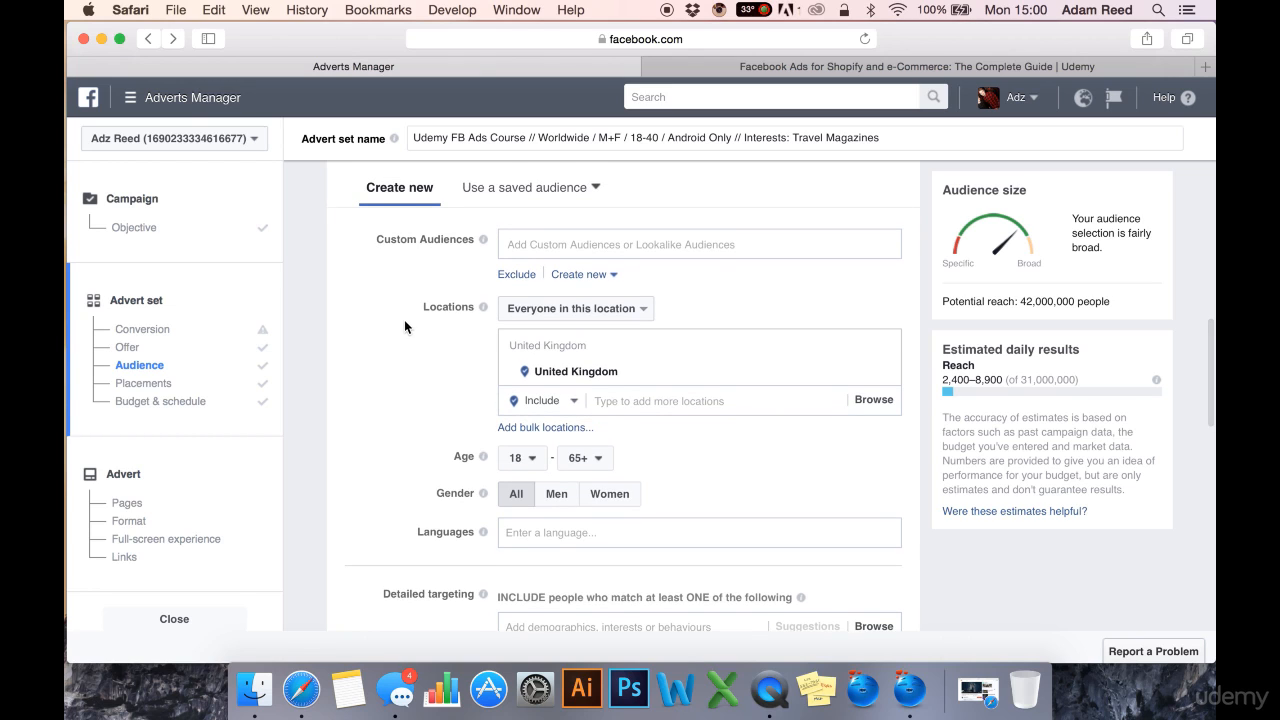
pyautogui.scroll(-1, 404, 322)
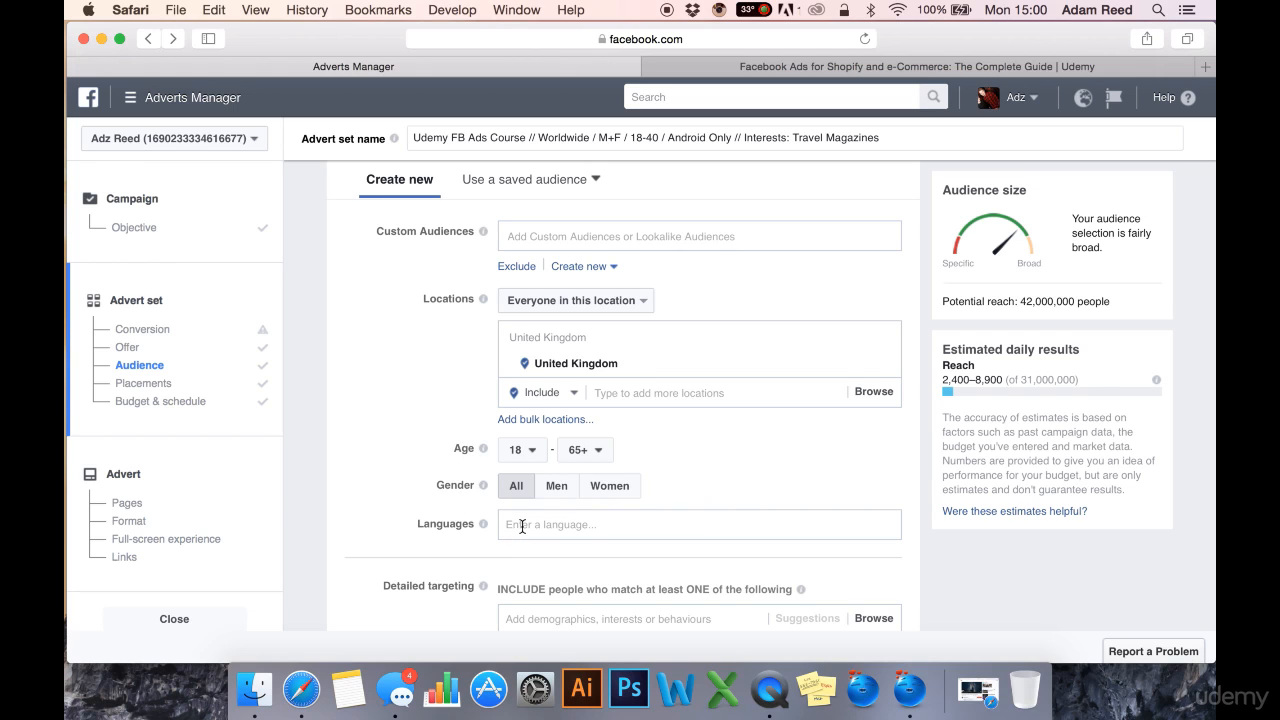
pyautogui.scroll(-2, 440, 503)
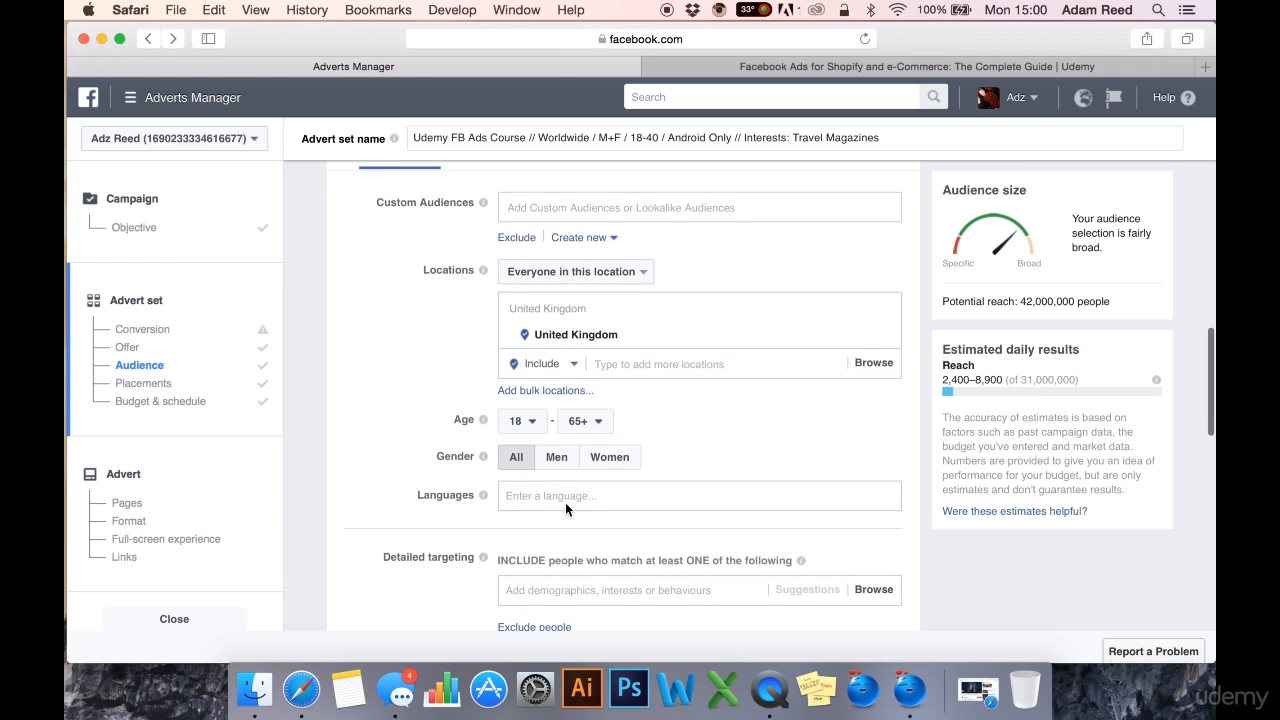
pyautogui.scroll(-1, 574, 511)
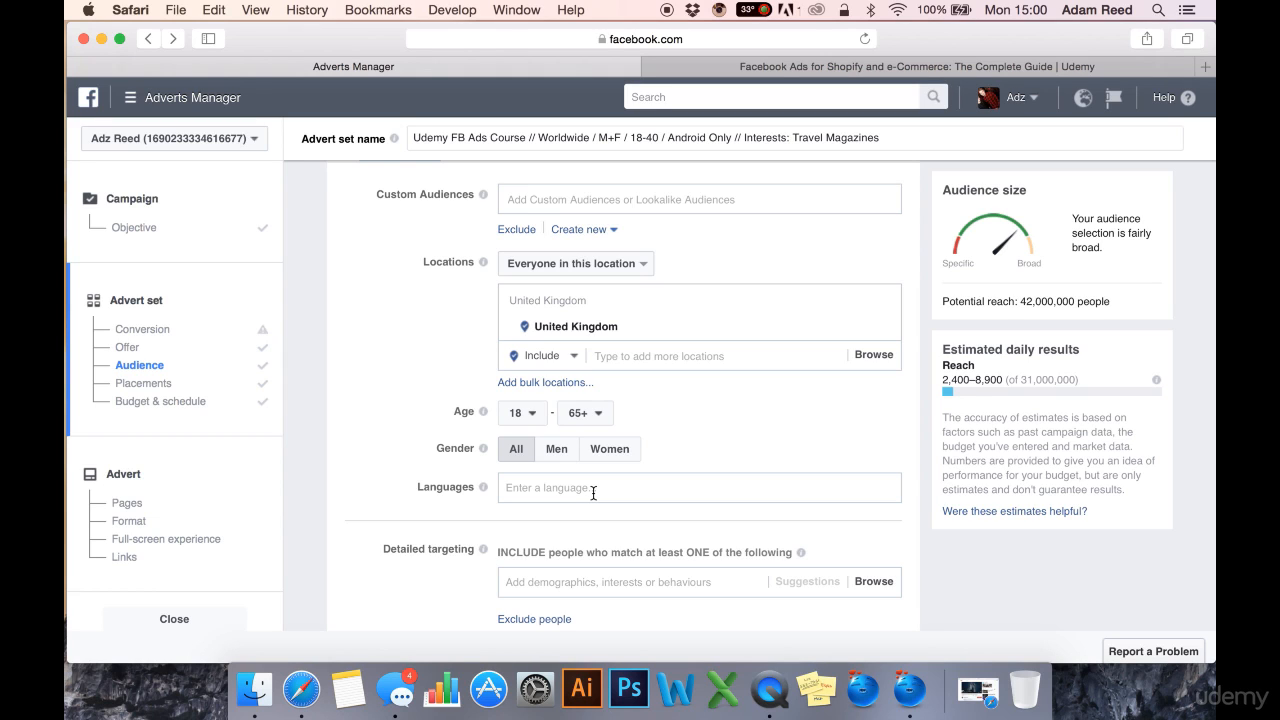
pyautogui.click(593, 492)
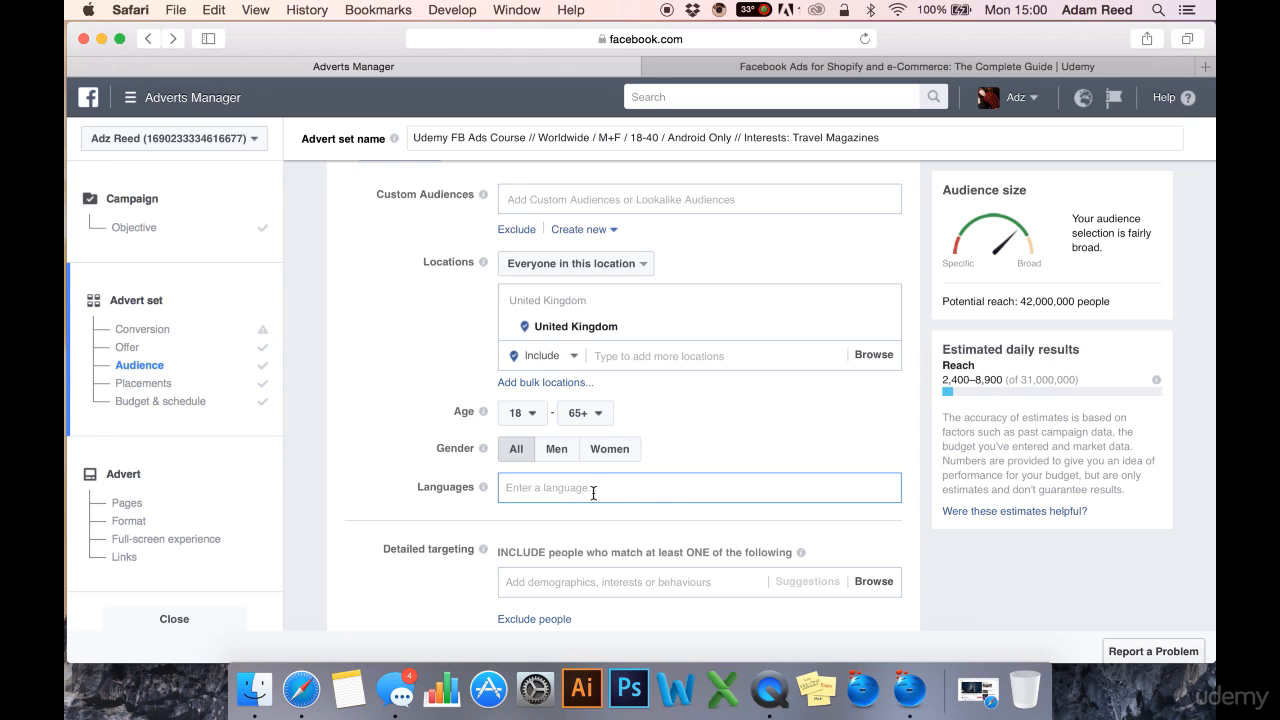
pyautogui.scroll(1, 420, 431)
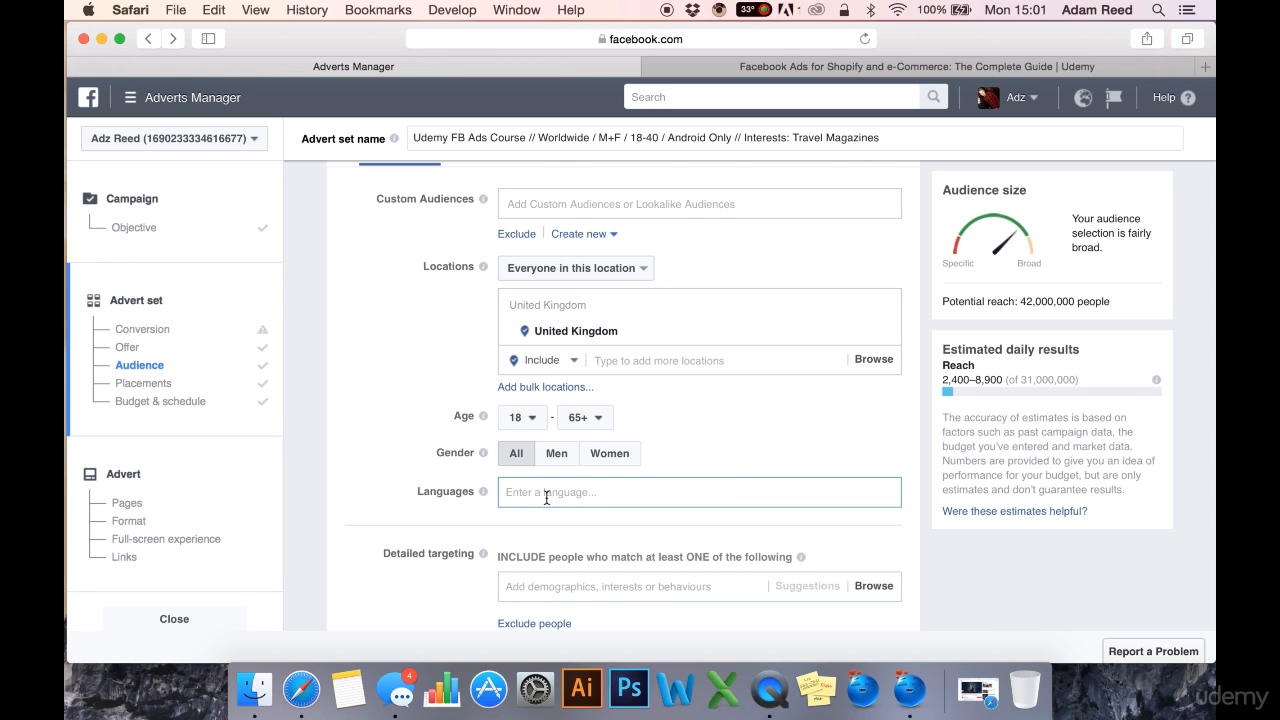
pyautogui.write('english')
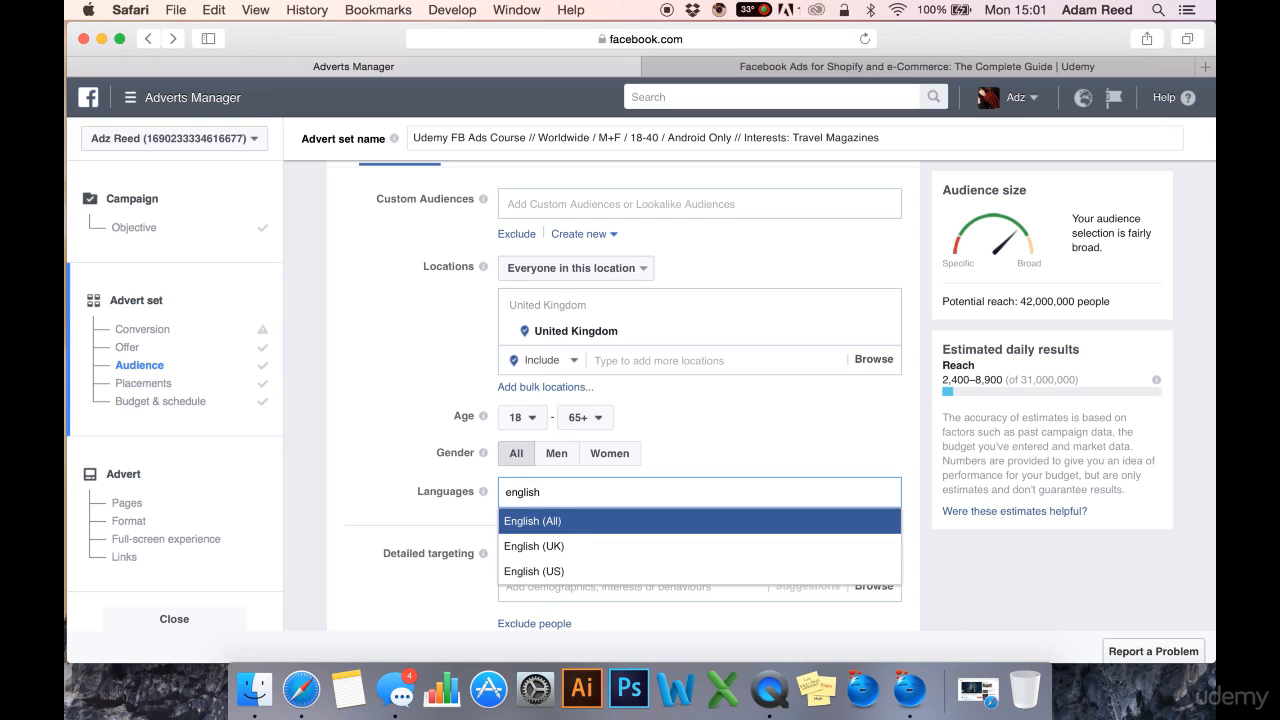
pyautogui.moveTo(526, 137); pyautogui.dragTo(413, 137)
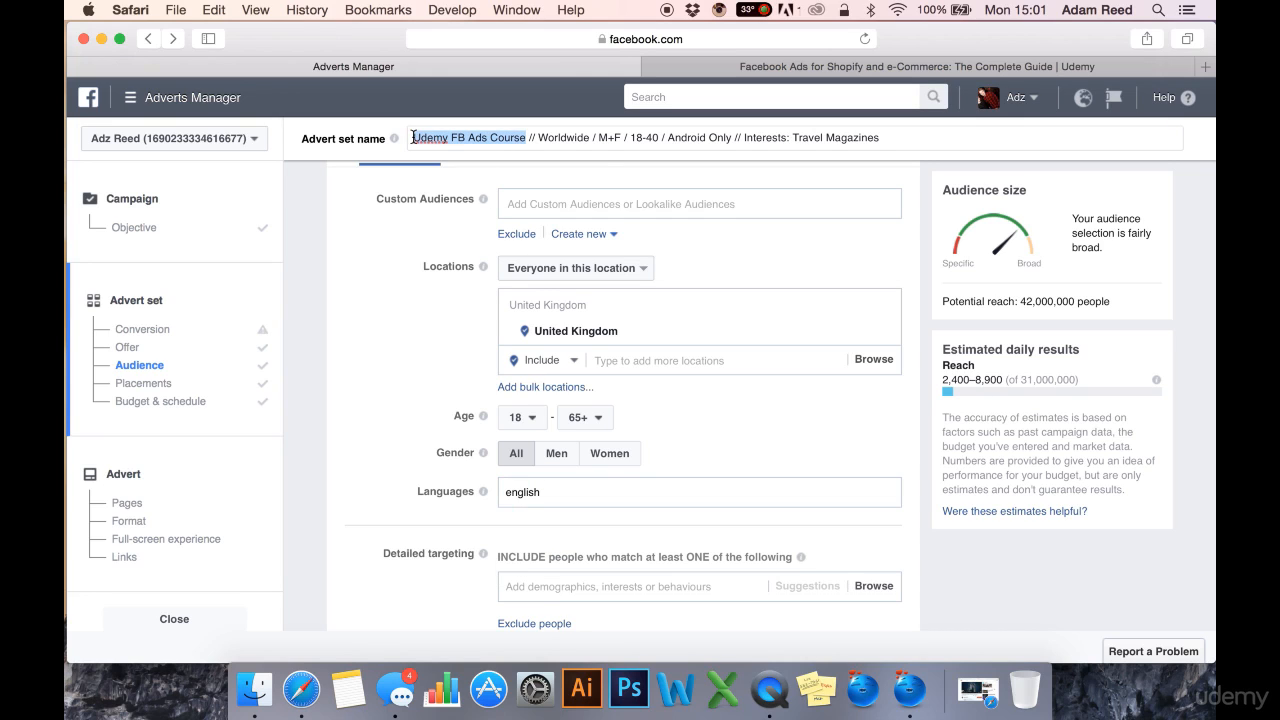
pyautogui.click(392, 348)
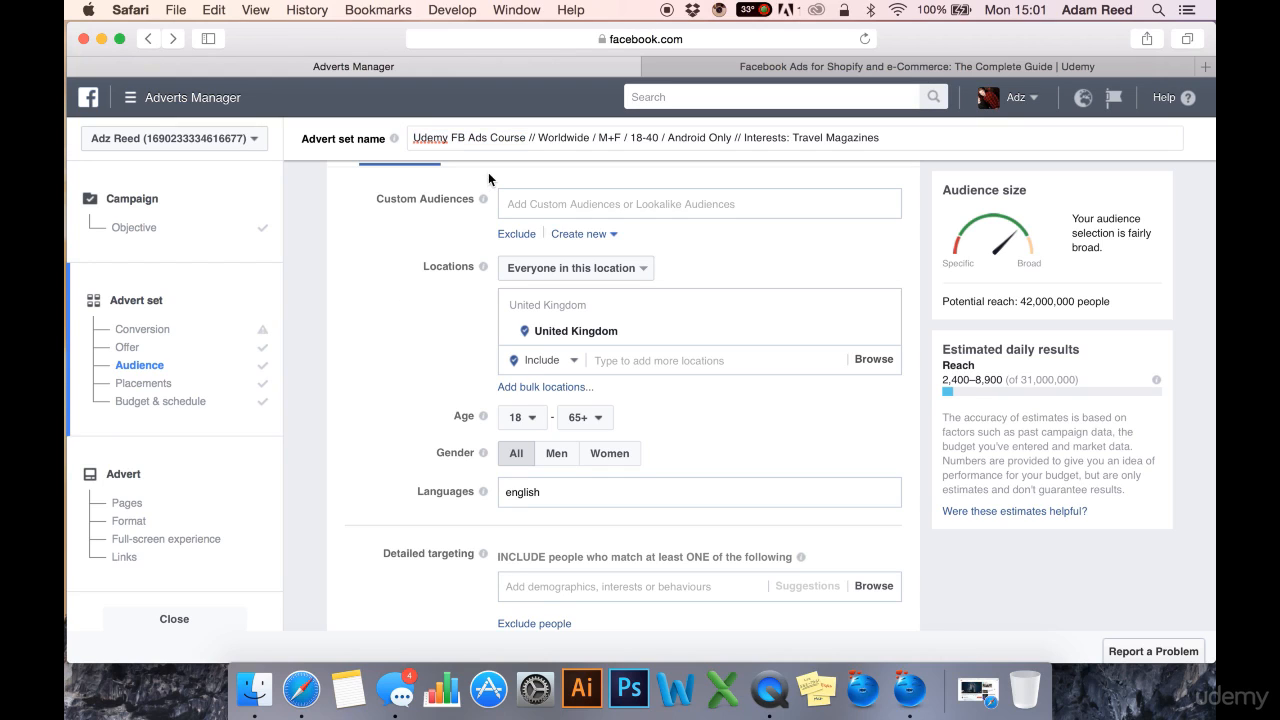
pyautogui.click(571, 491)
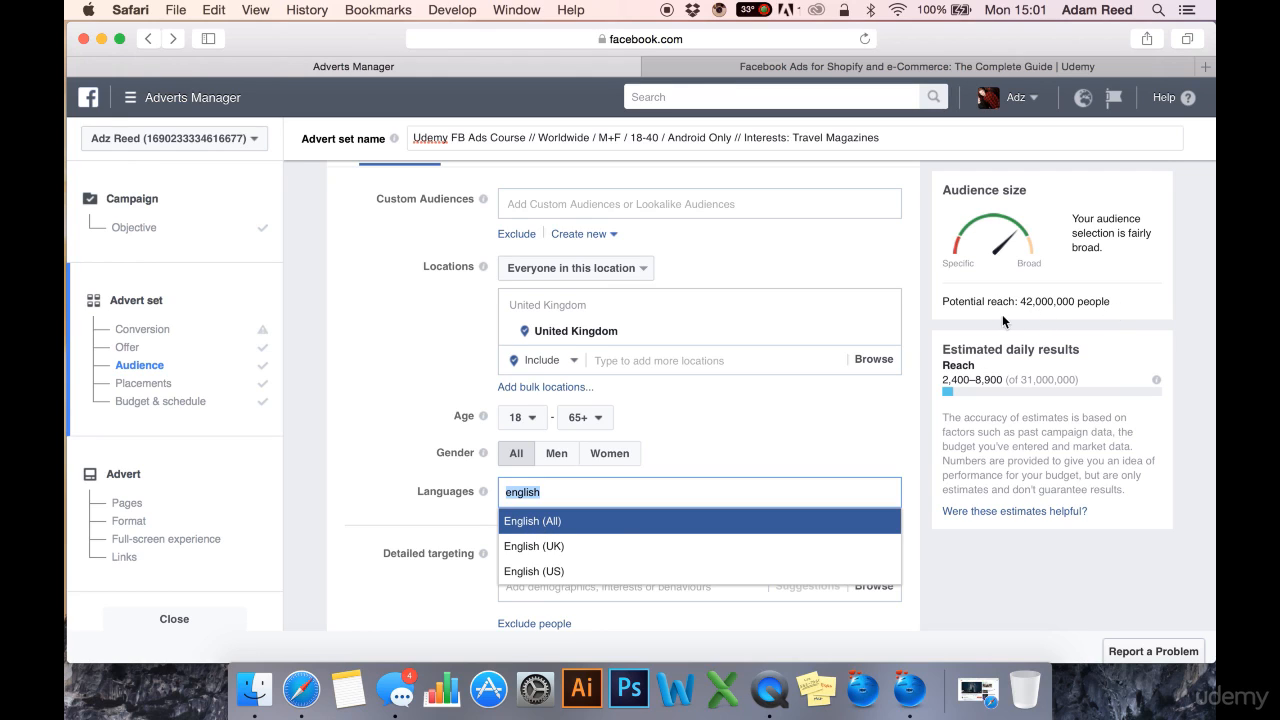
pyautogui.click(550, 526)
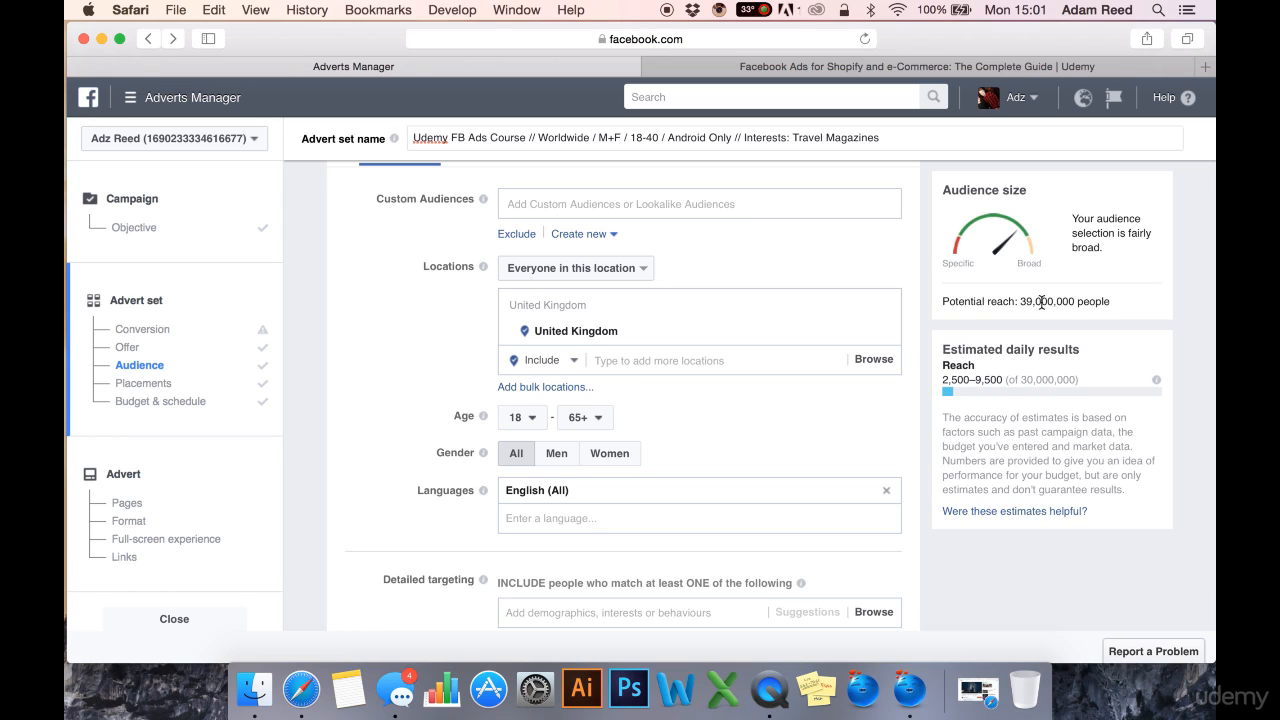
# Review the Locations help text and the available options for which people in a location to target
pyautogui.scroll(1, 379, 294)
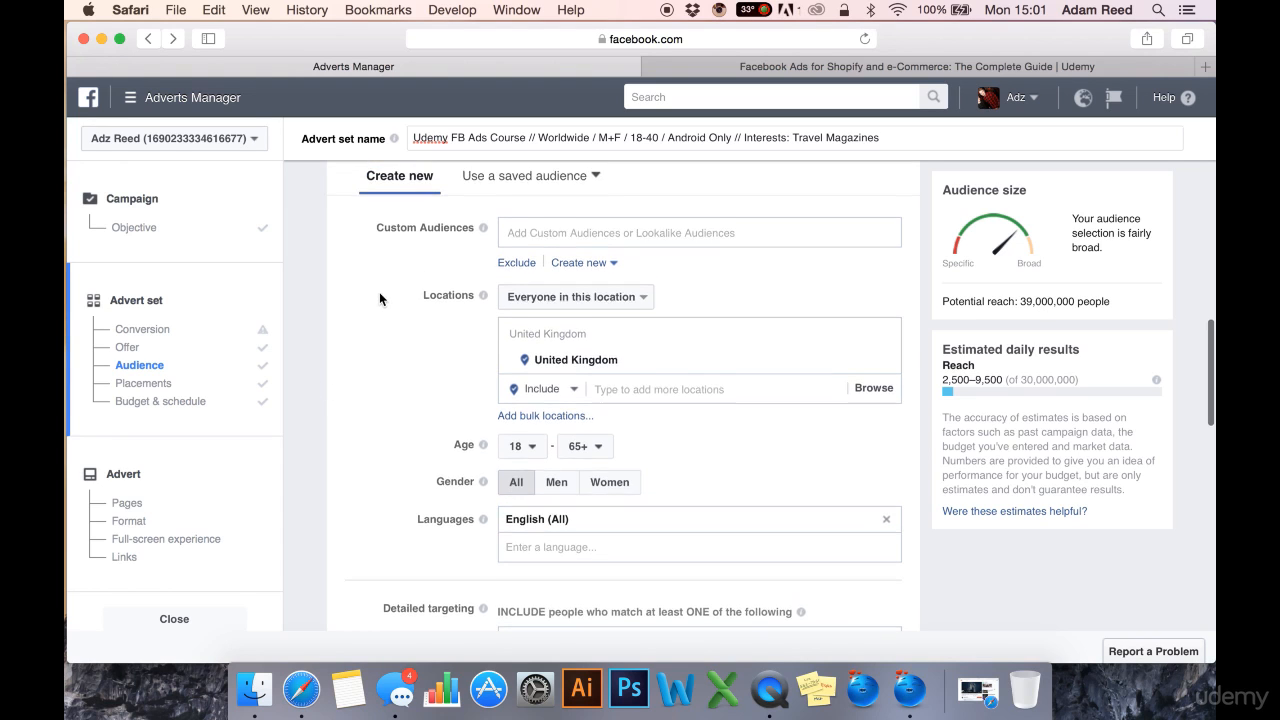
pyautogui.scroll(1, 380, 299)
pyautogui.scroll(-1, 379, 304)
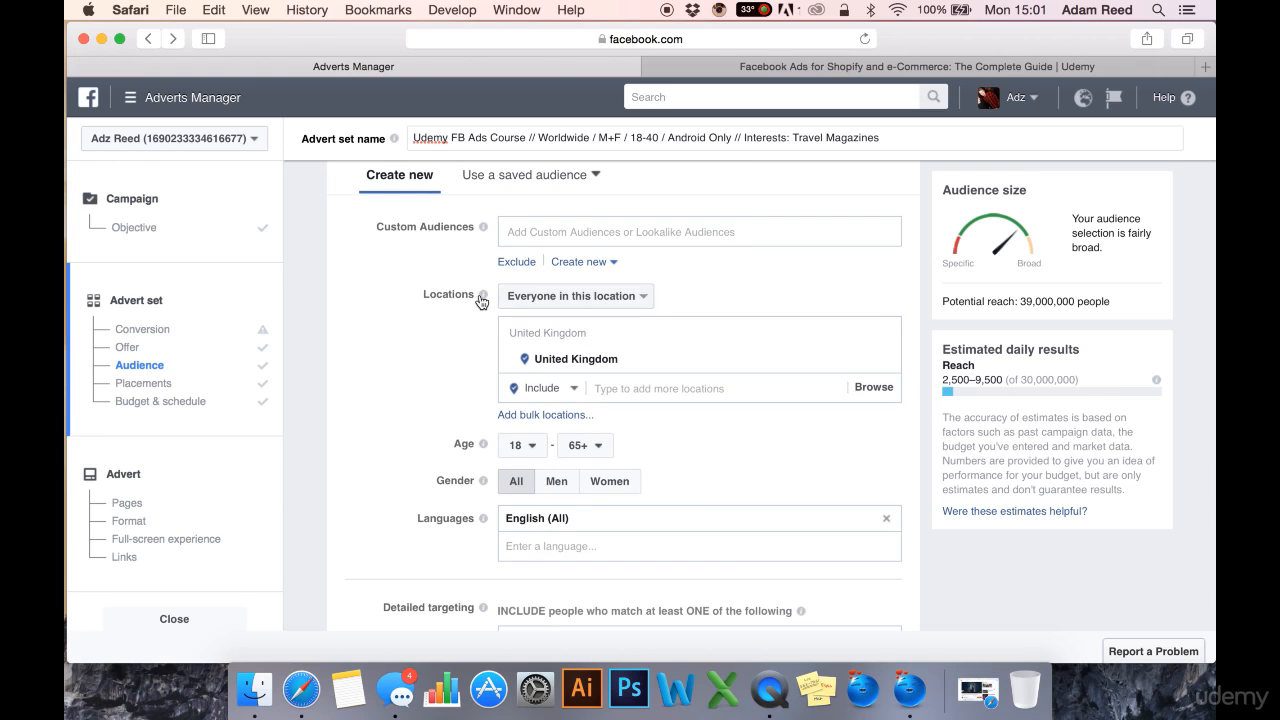
pyautogui.moveTo(481, 300)
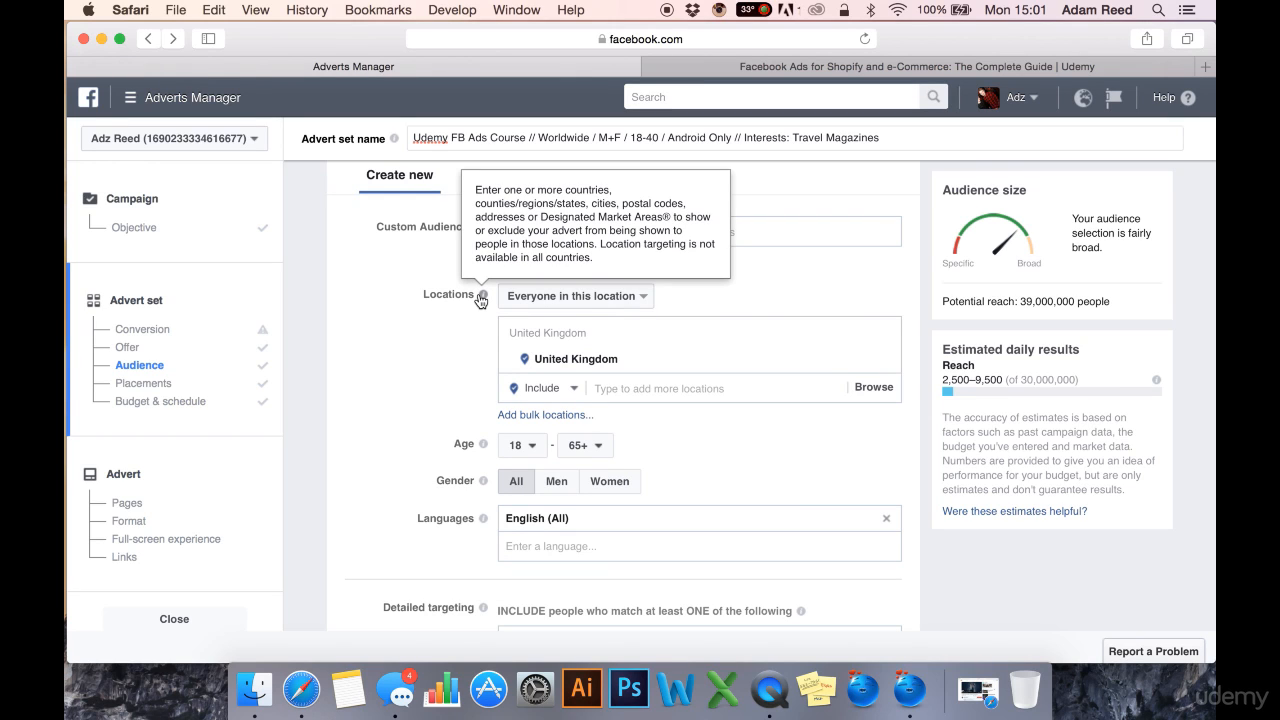
pyautogui.click(632, 298)
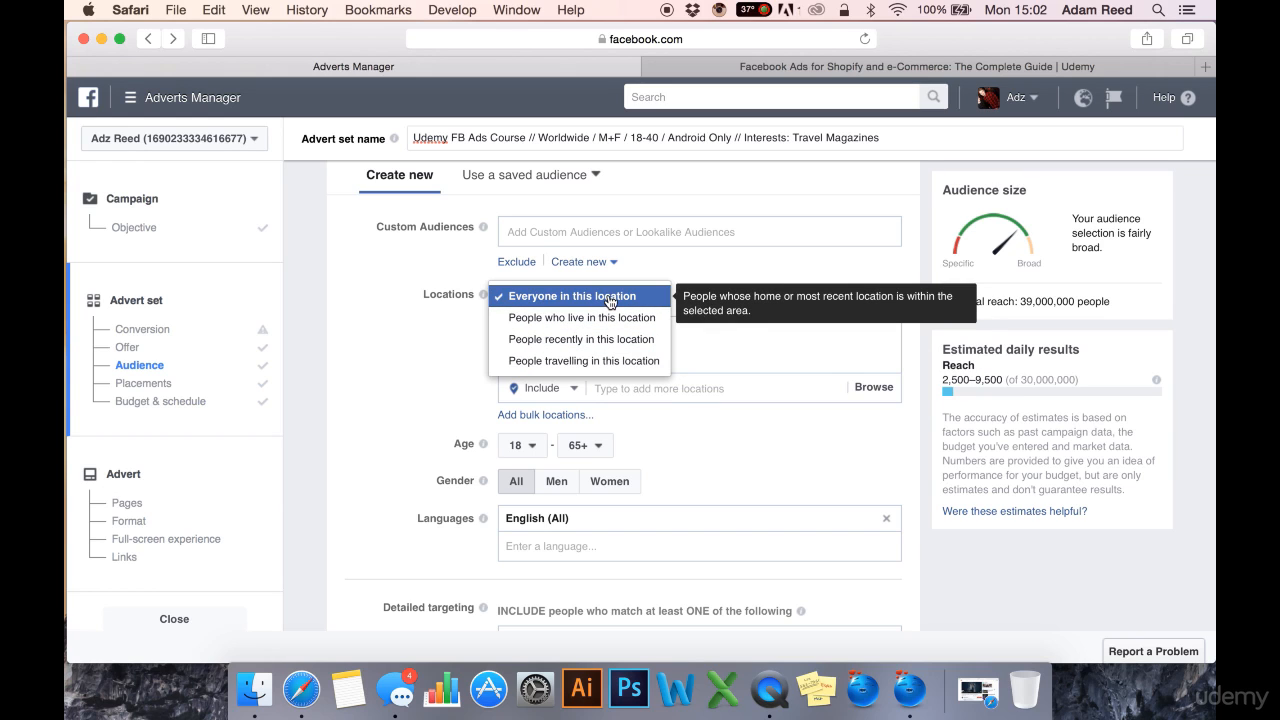
pyautogui.click(440, 330)
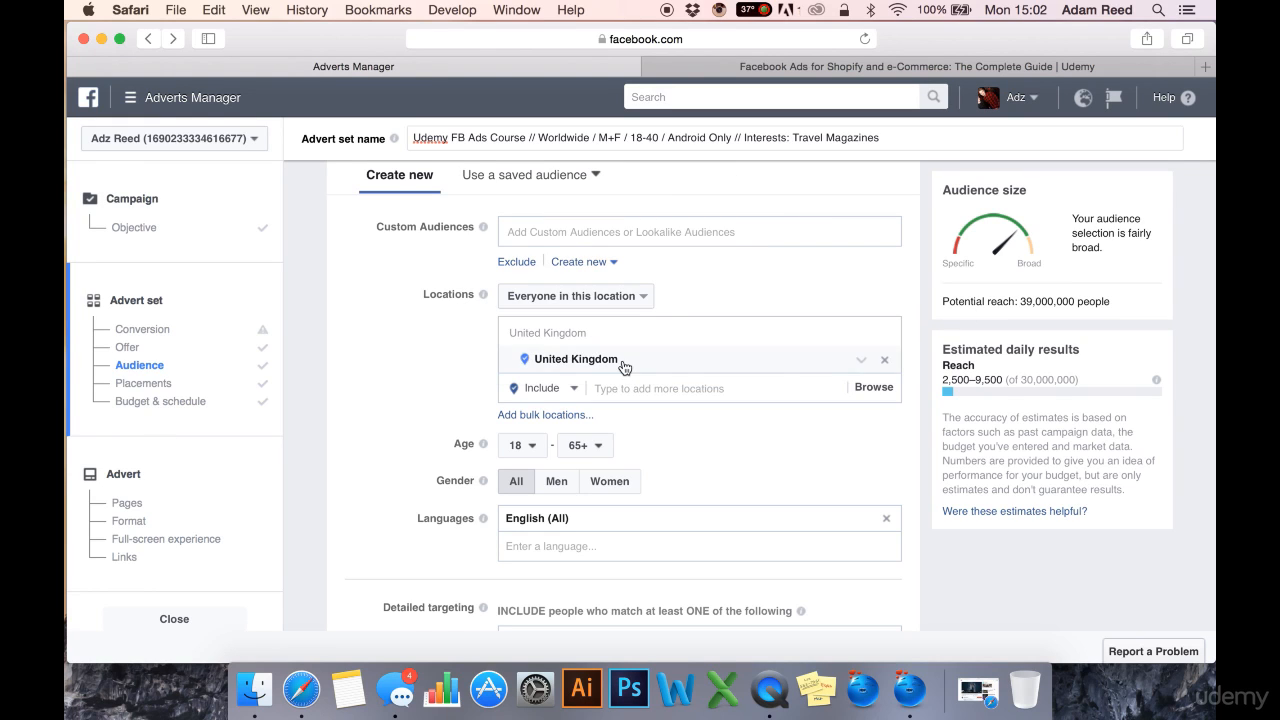
# Remove United Kingdom from the audience's locations and check which kinds of locations can be entered
pyautogui.click(885, 362)
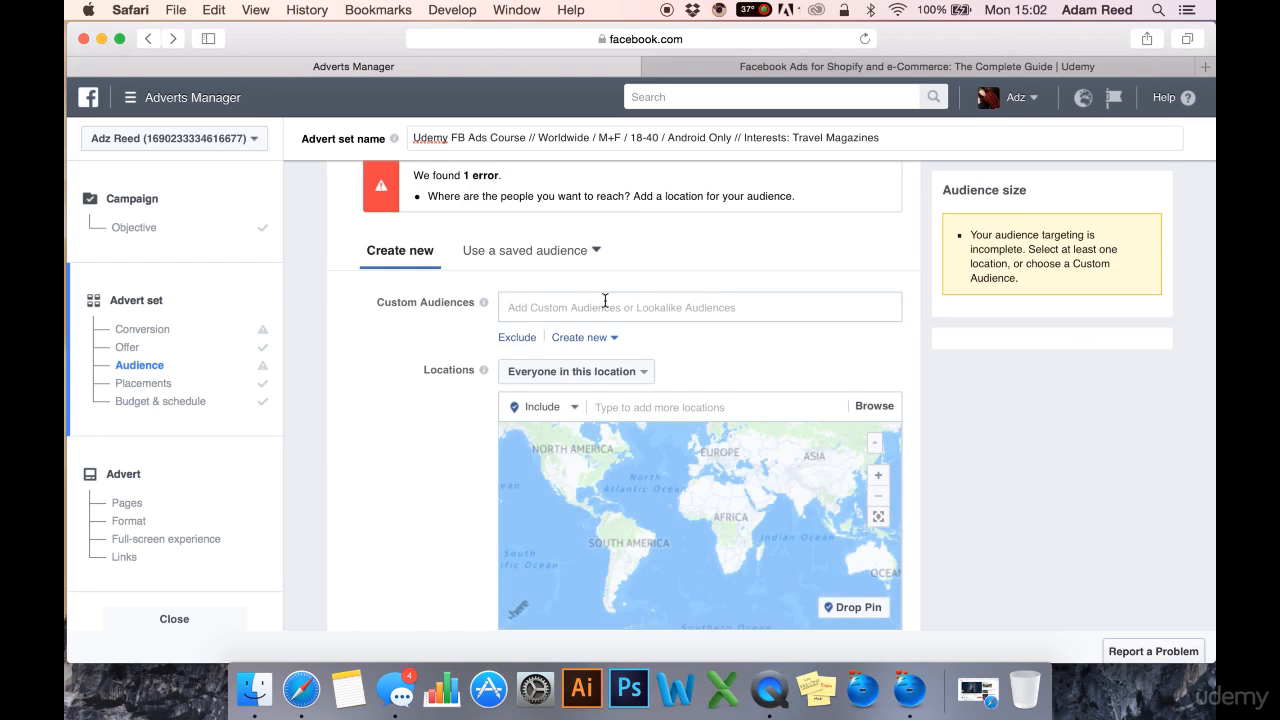
pyautogui.scroll(-3, 585, 292)
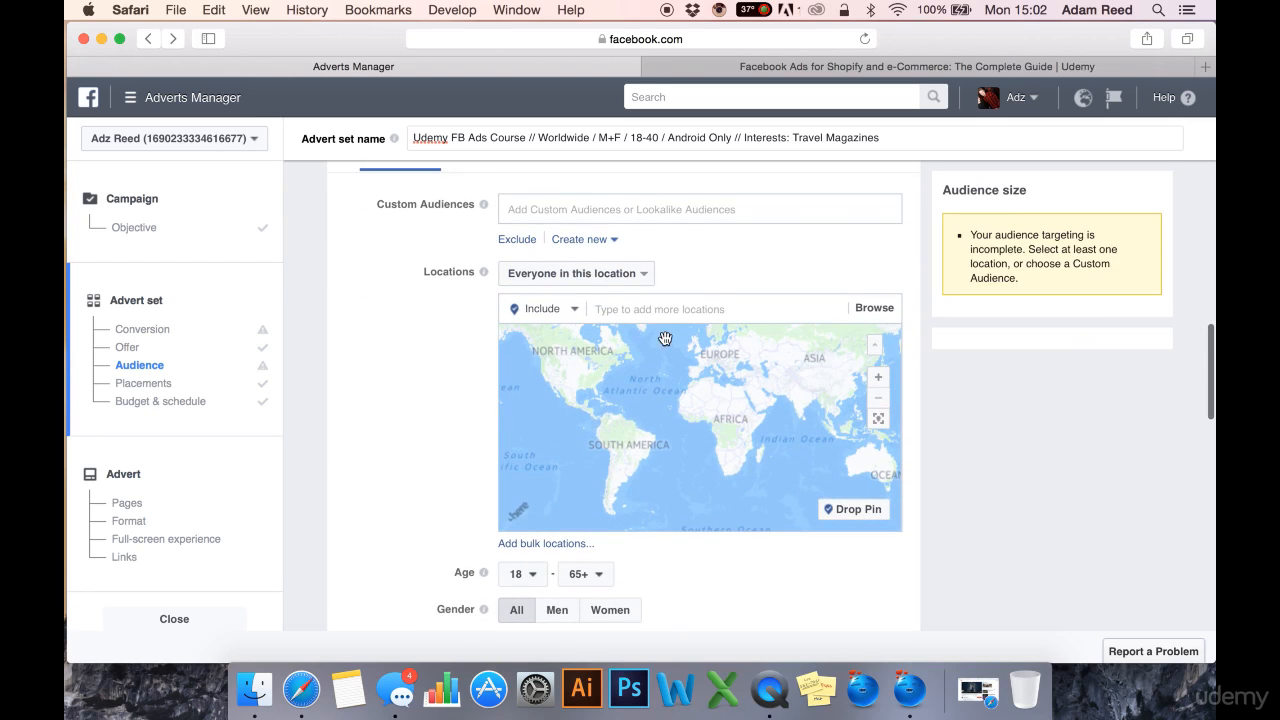
pyautogui.click(690, 312)
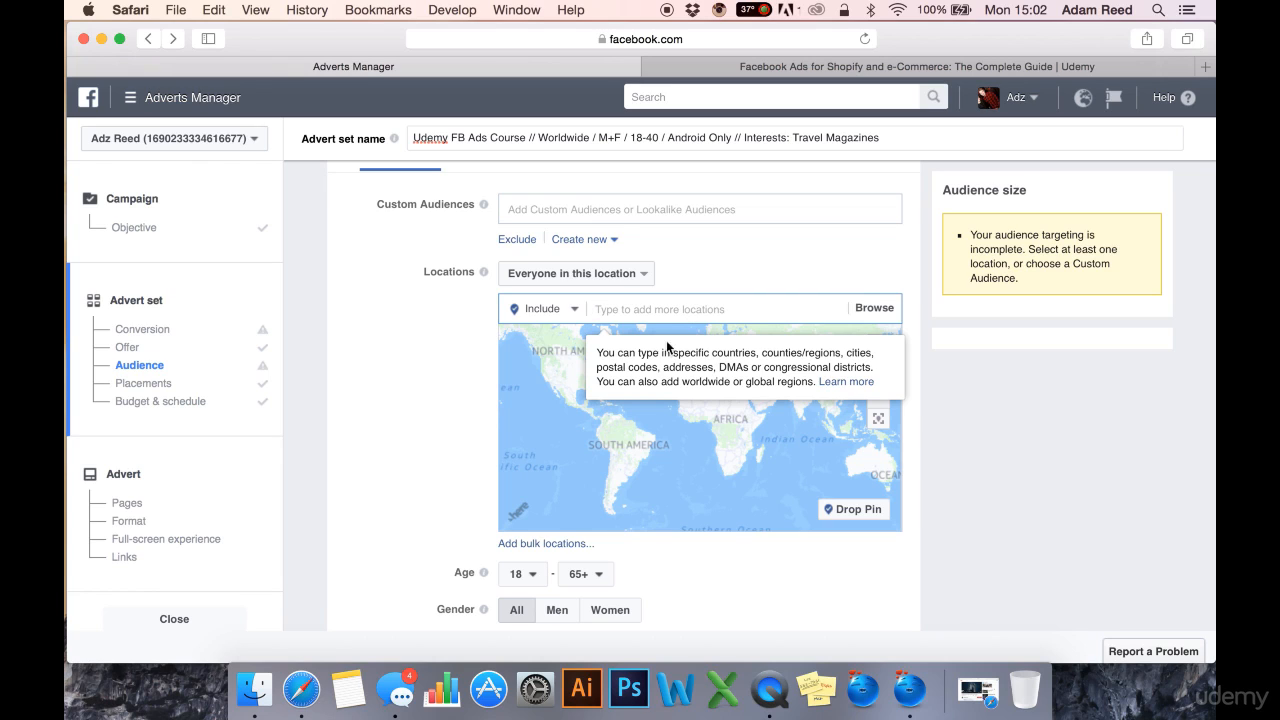
pyautogui.click(598, 366)
# Try the Exclude option for locations and return it to Include
pyautogui.click(544, 309)
pyautogui.click(535, 360)
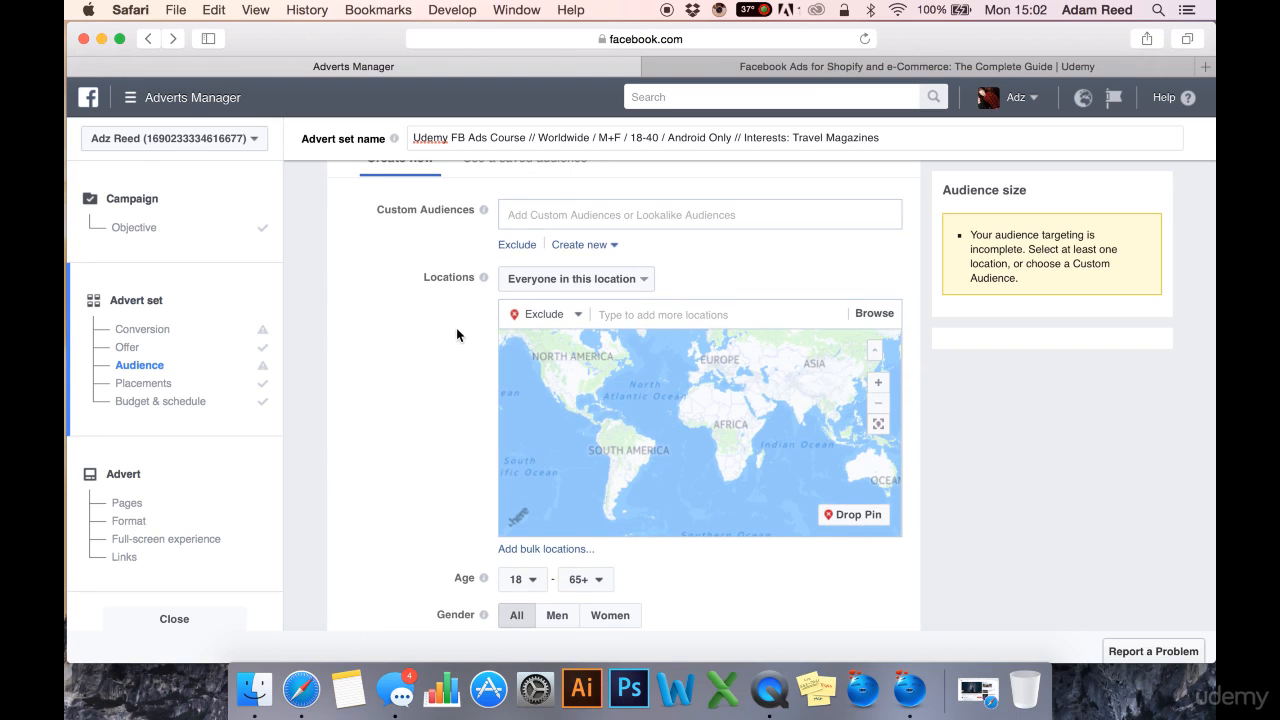
pyautogui.scroll(1, 461, 330)
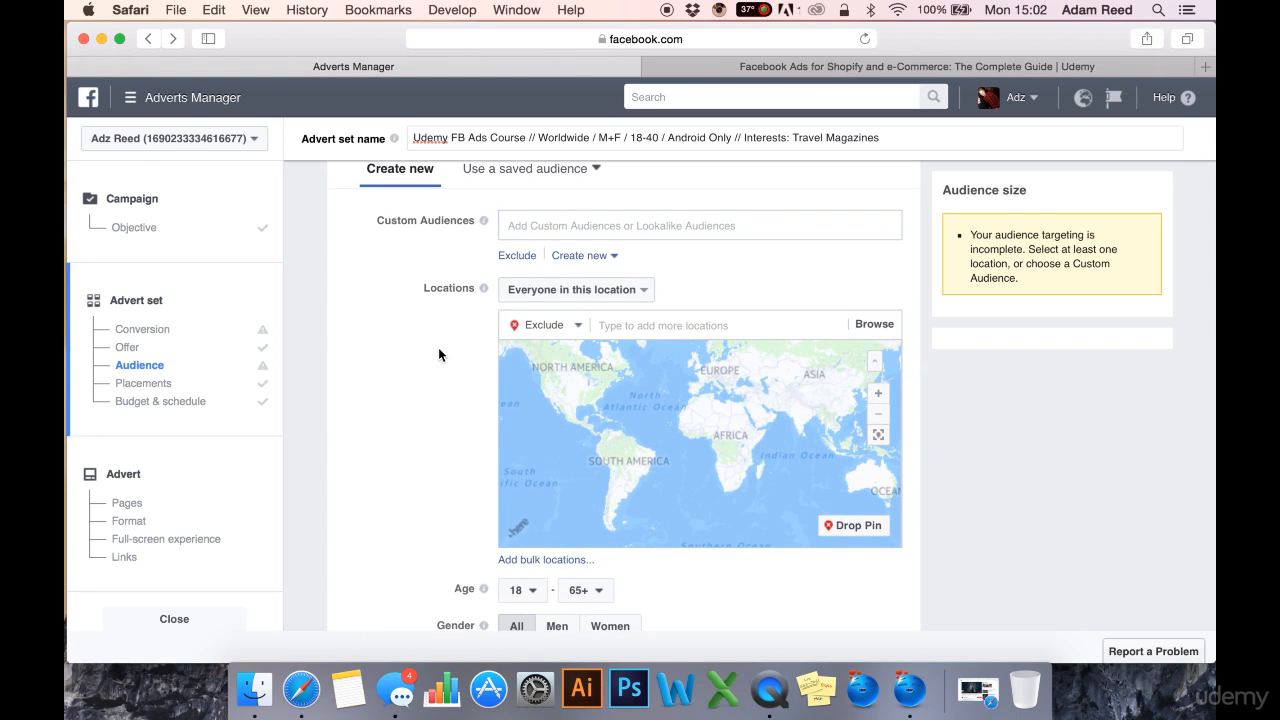
pyautogui.click(544, 325)
pyautogui.click(535, 350)
# Add the country Australia as an included location for the audience
pyautogui.write('aus')
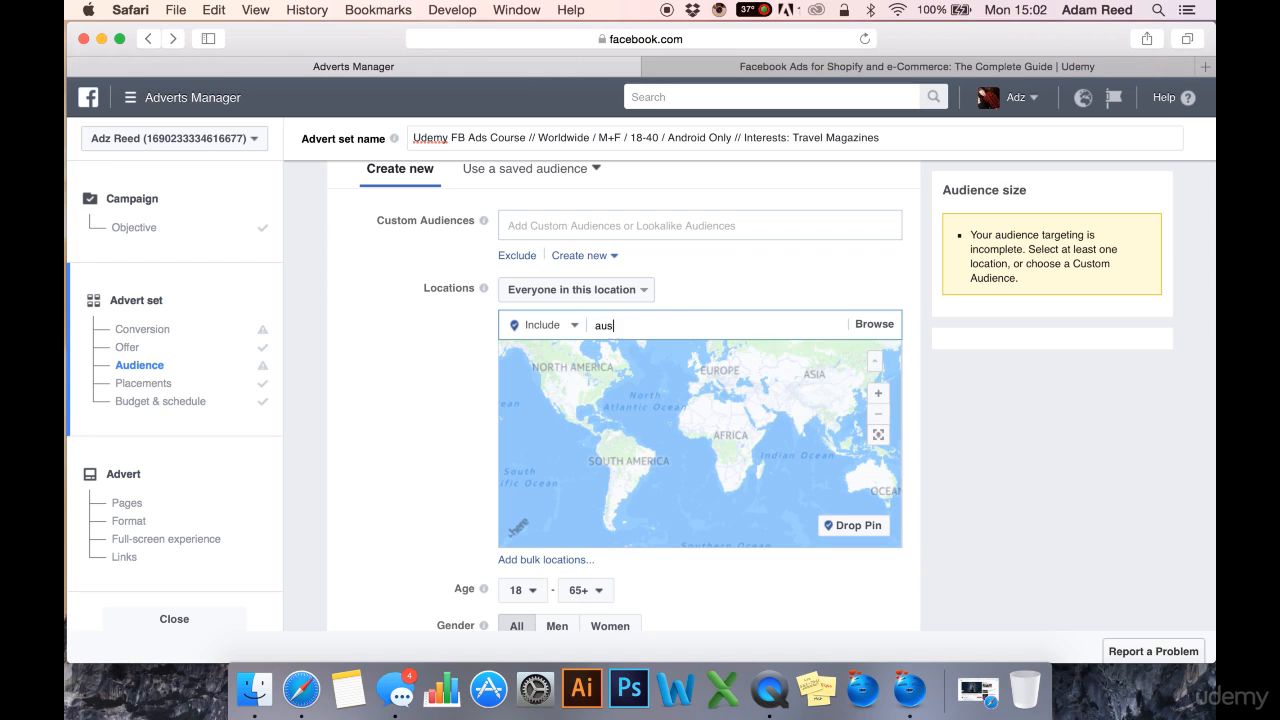
pyautogui.write('tra')
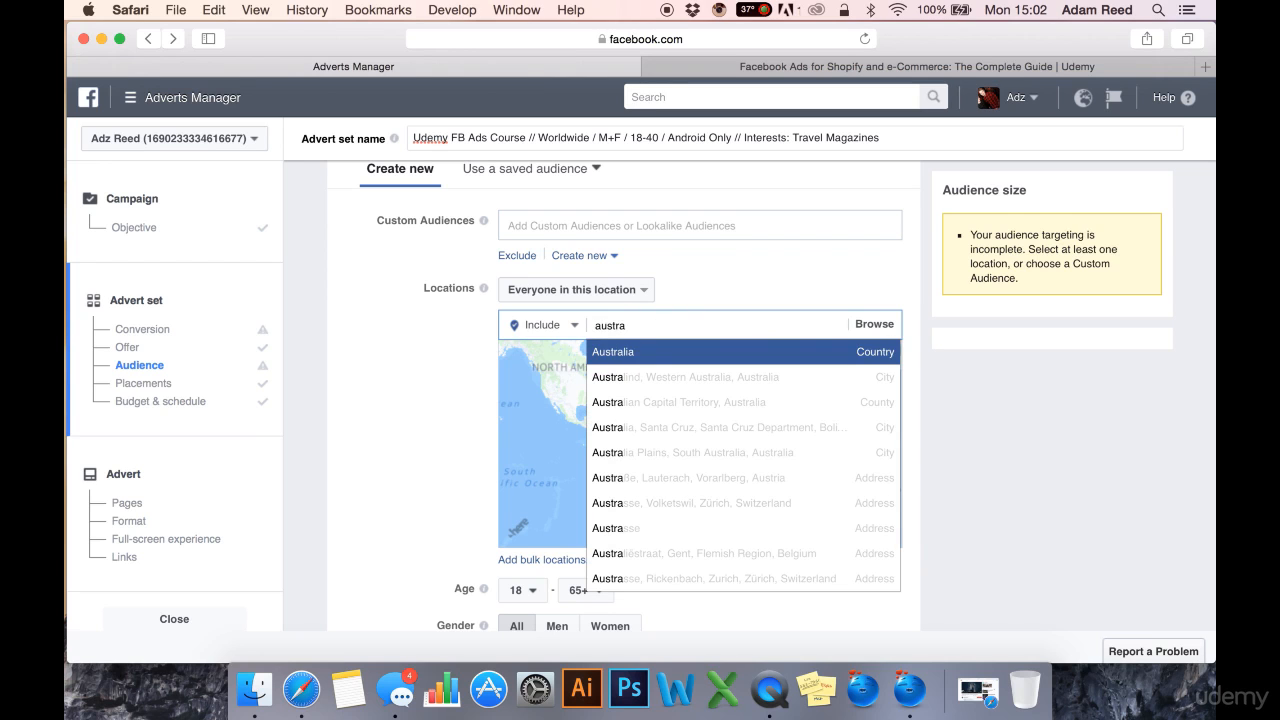
pyautogui.press('Return')
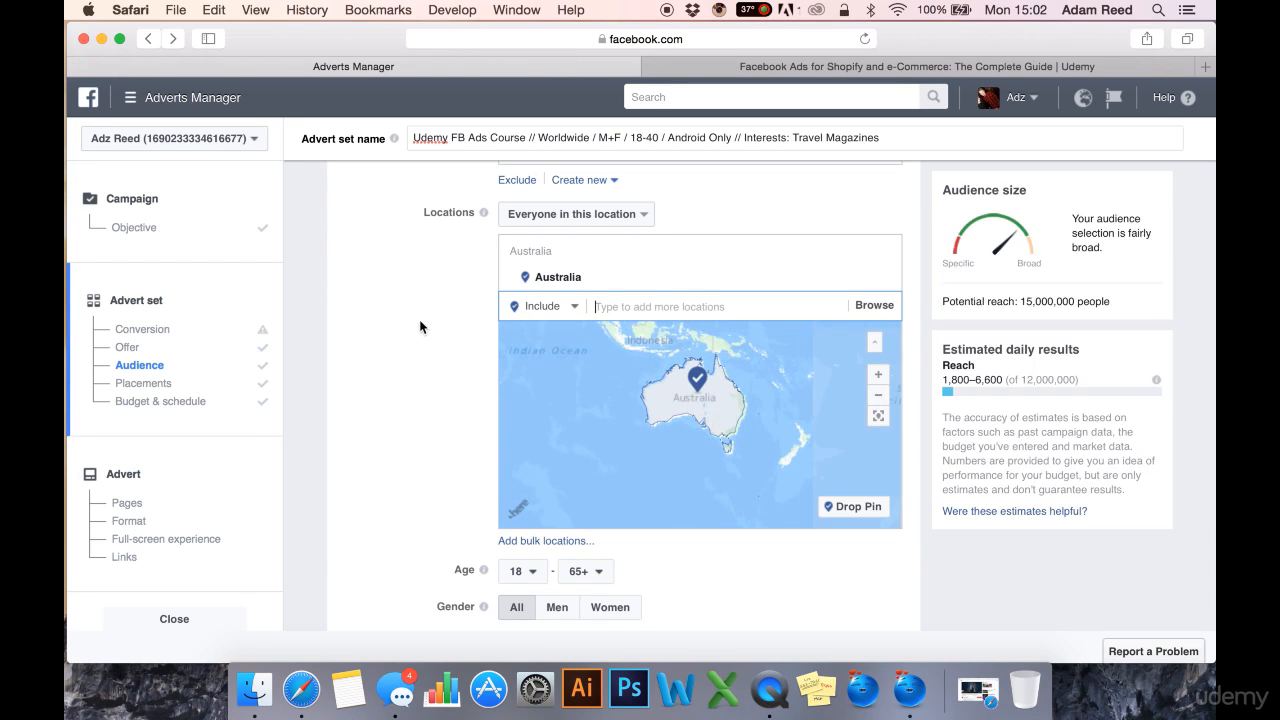
pyautogui.click(420, 322)
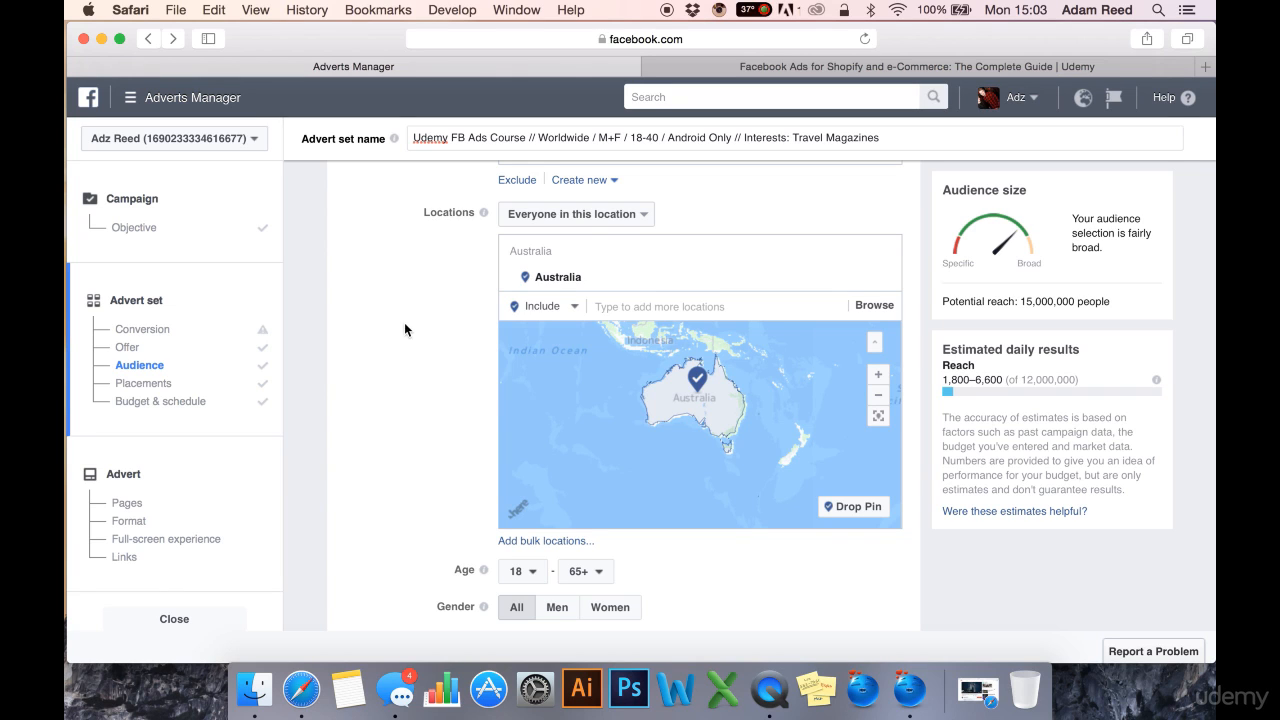
# Add Worldwide as the audience's included location
pyautogui.scroll(1, 406, 298)
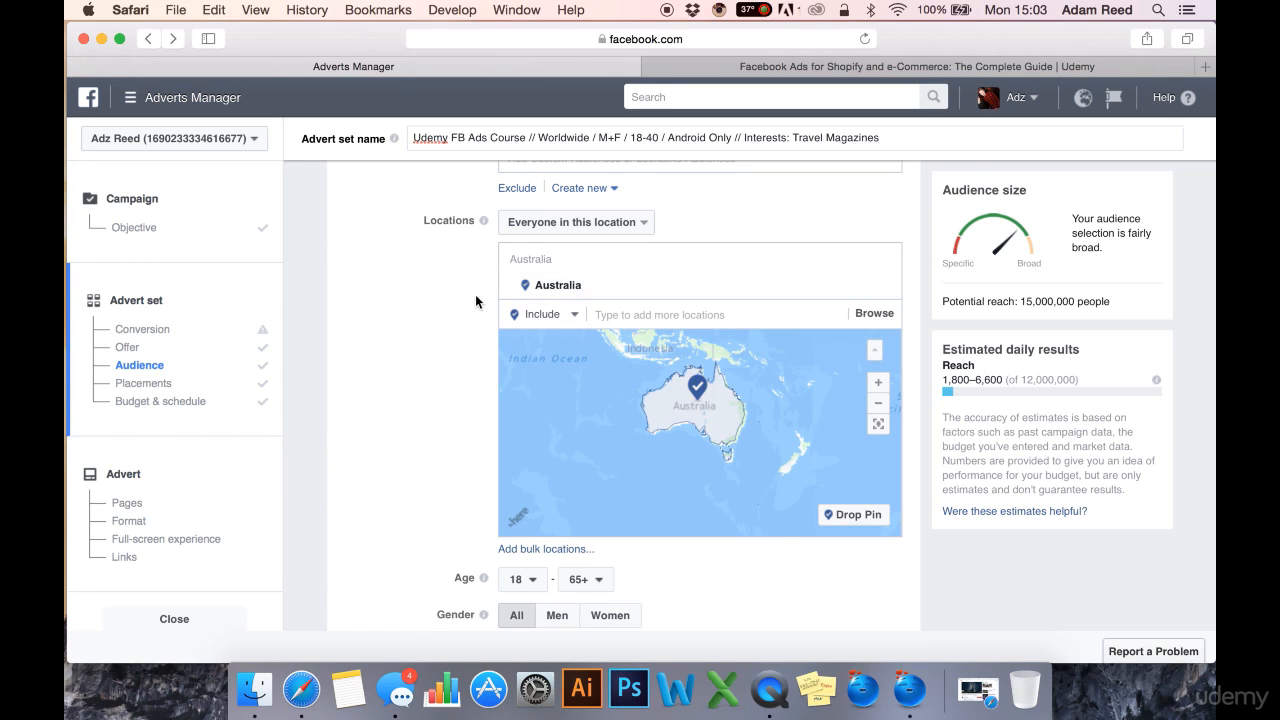
pyautogui.click(663, 314)
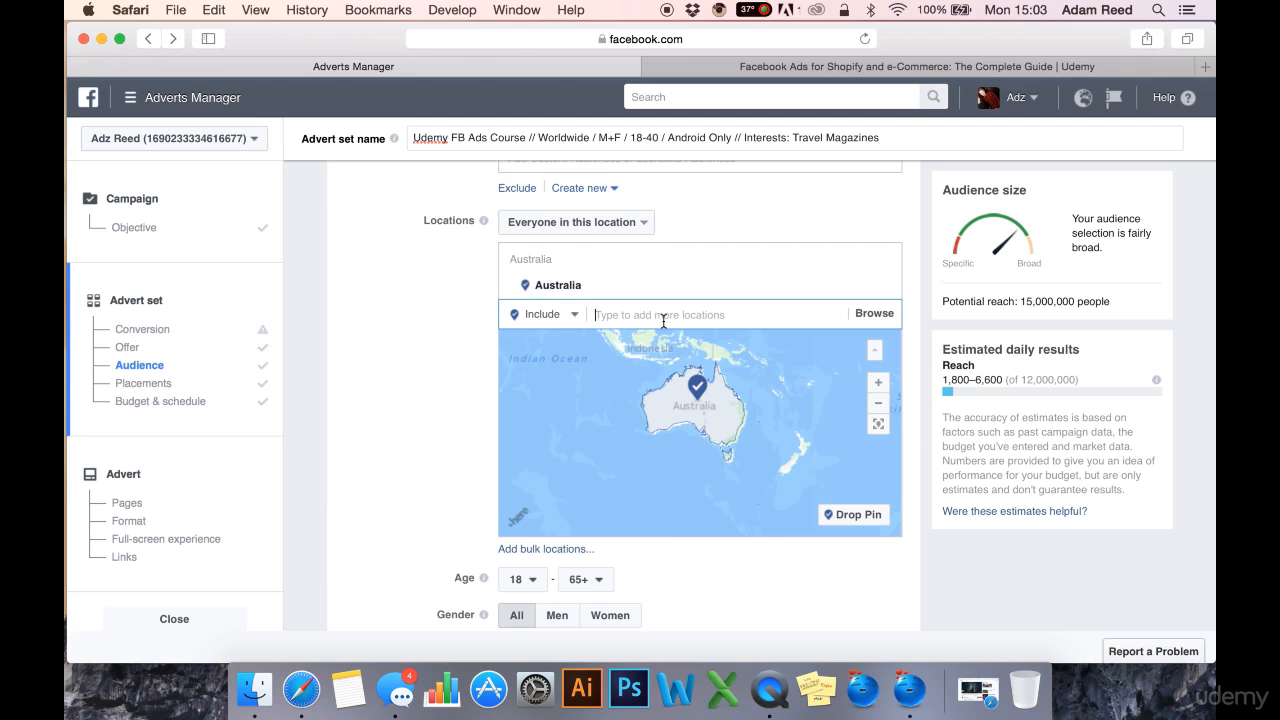
pyautogui.write('worldwide')
pyautogui.press('Return')
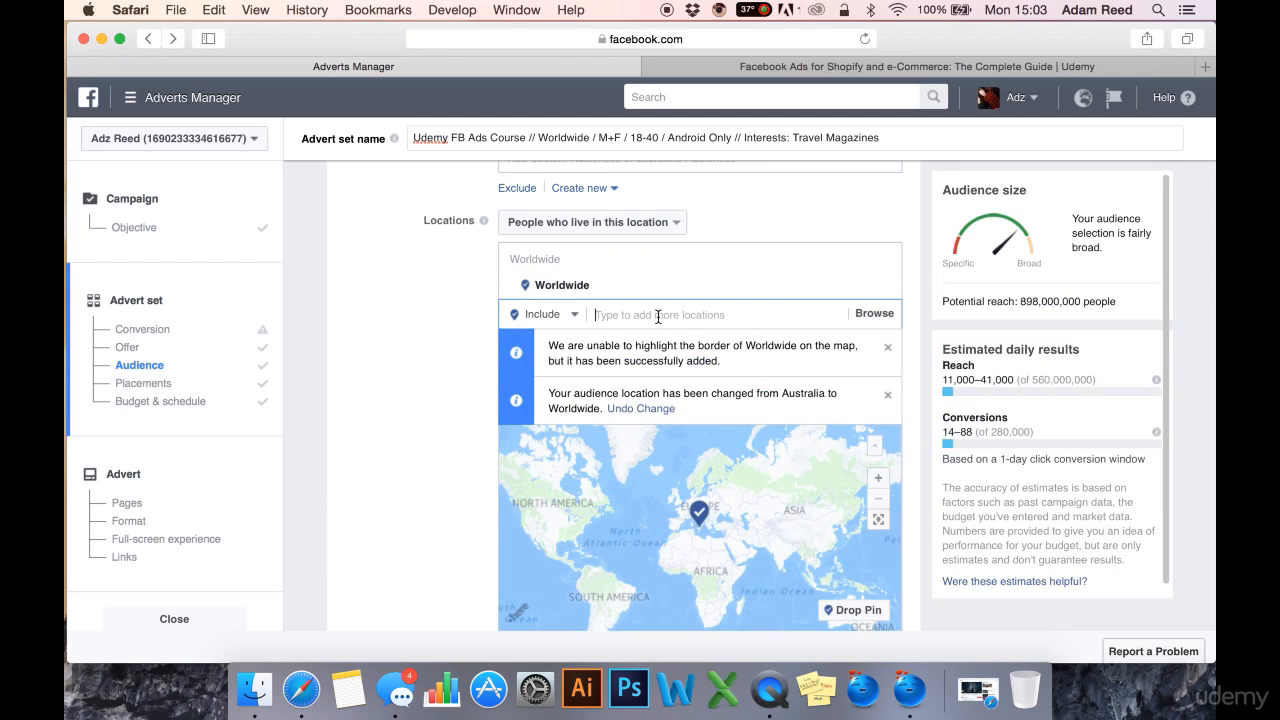
# Switch the location option to Exclude and remove Worldwide from the audience's locations
pyautogui.click(572, 314)
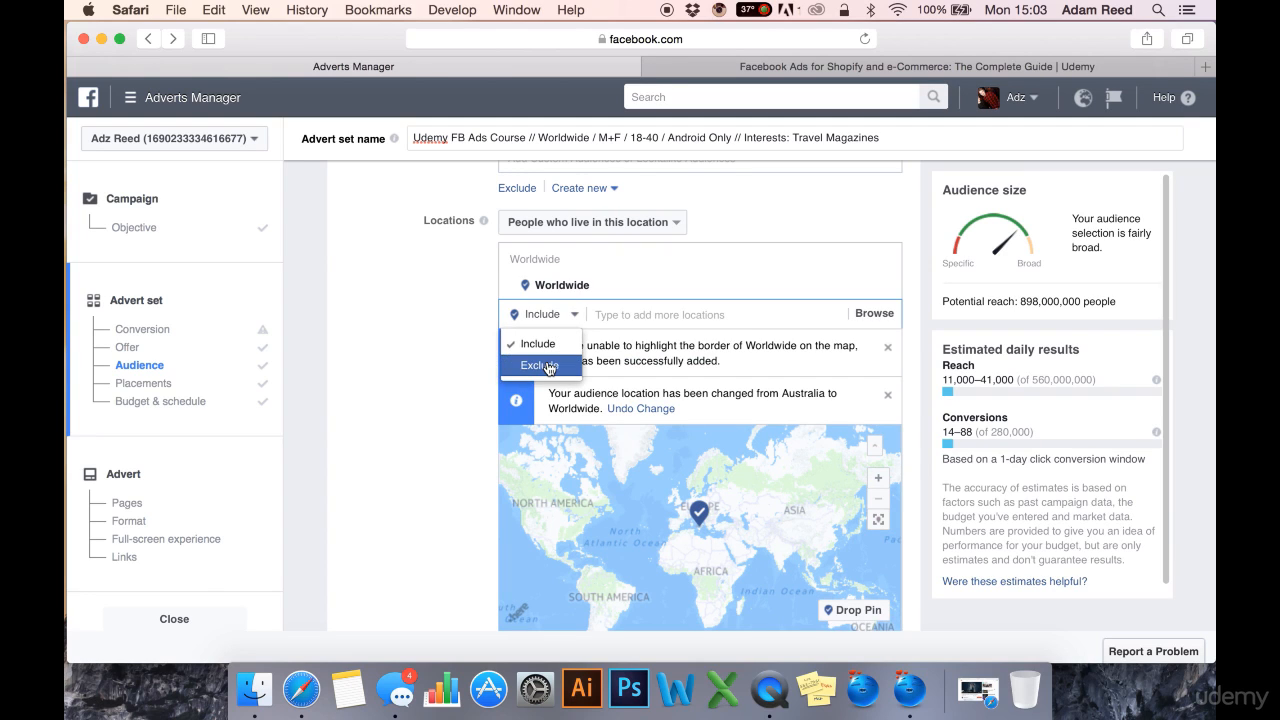
pyautogui.click(547, 366)
pyautogui.click(621, 314)
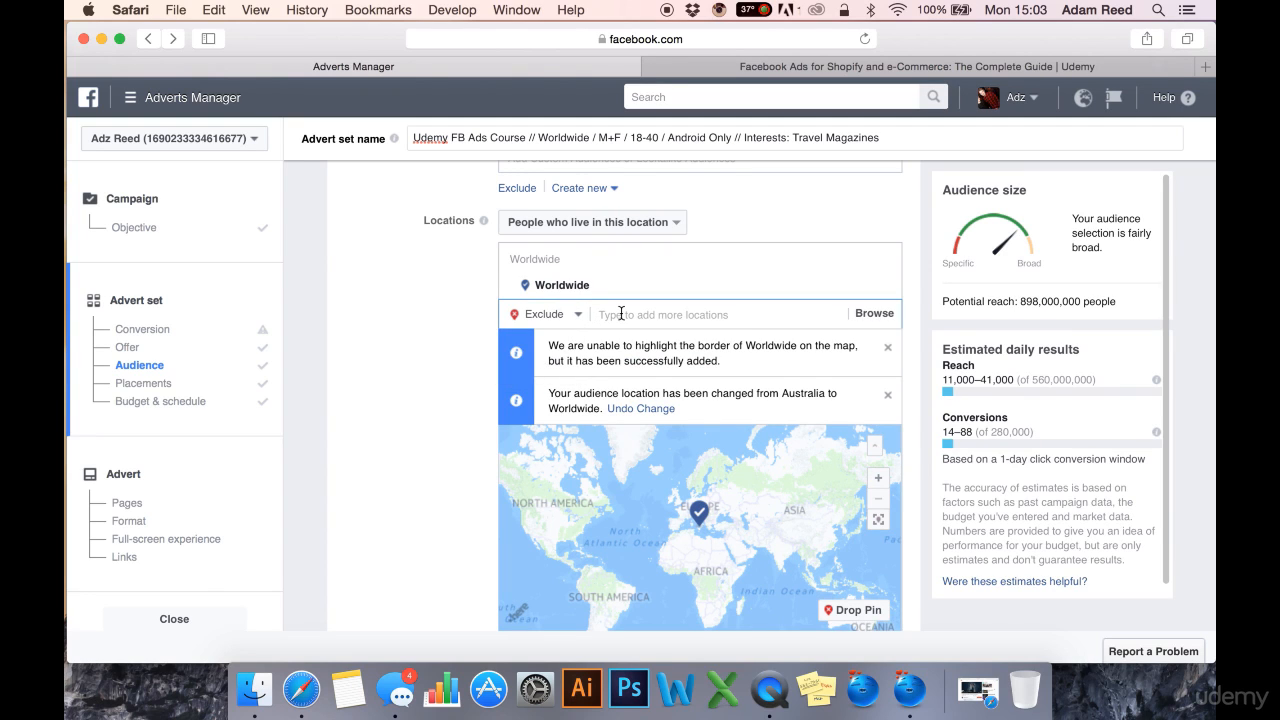
pyautogui.click(887, 292)
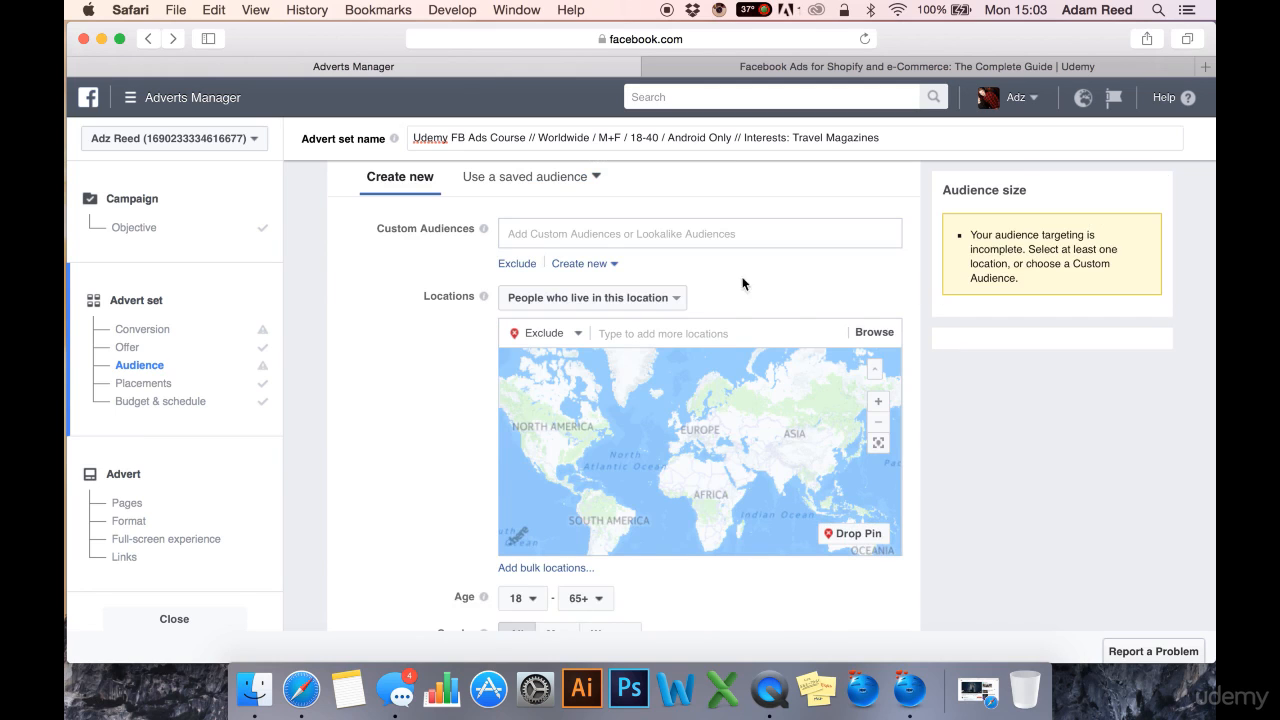
# Switch the location option back to Include and target the country Australia
pyautogui.click(563, 341)
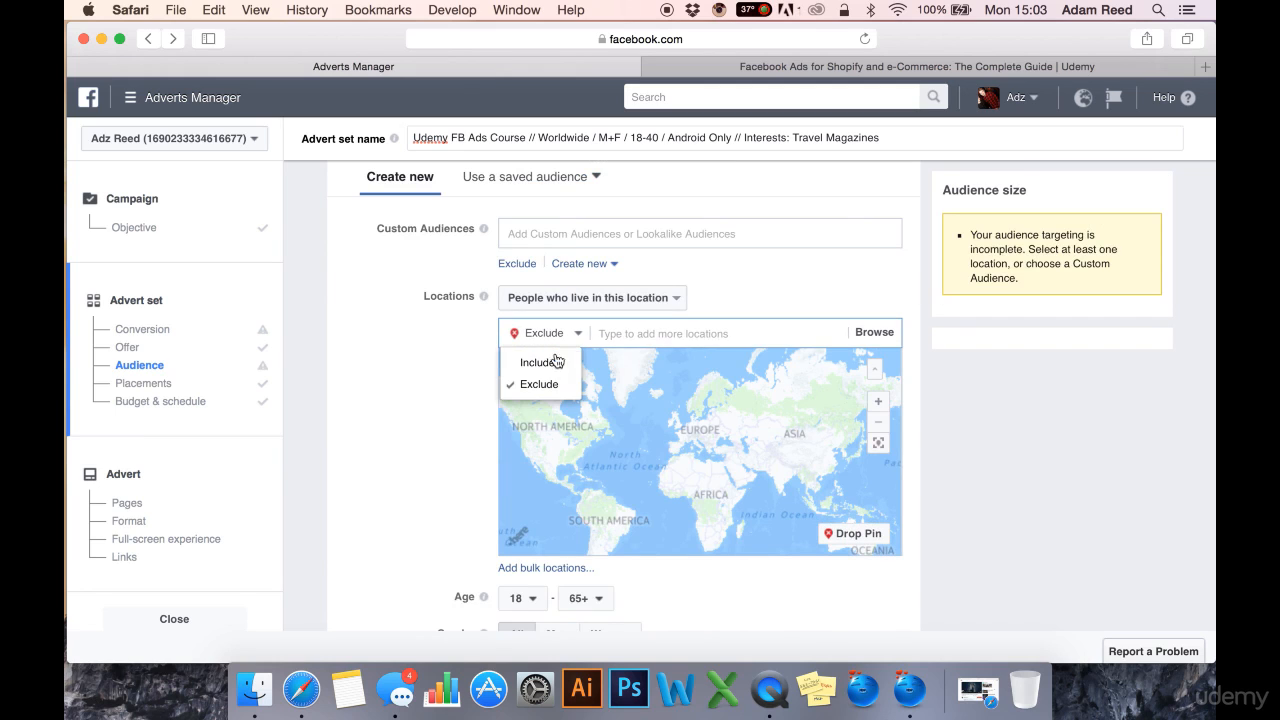
pyautogui.click(552, 362)
pyautogui.click(651, 334)
pyautogui.write('australia')
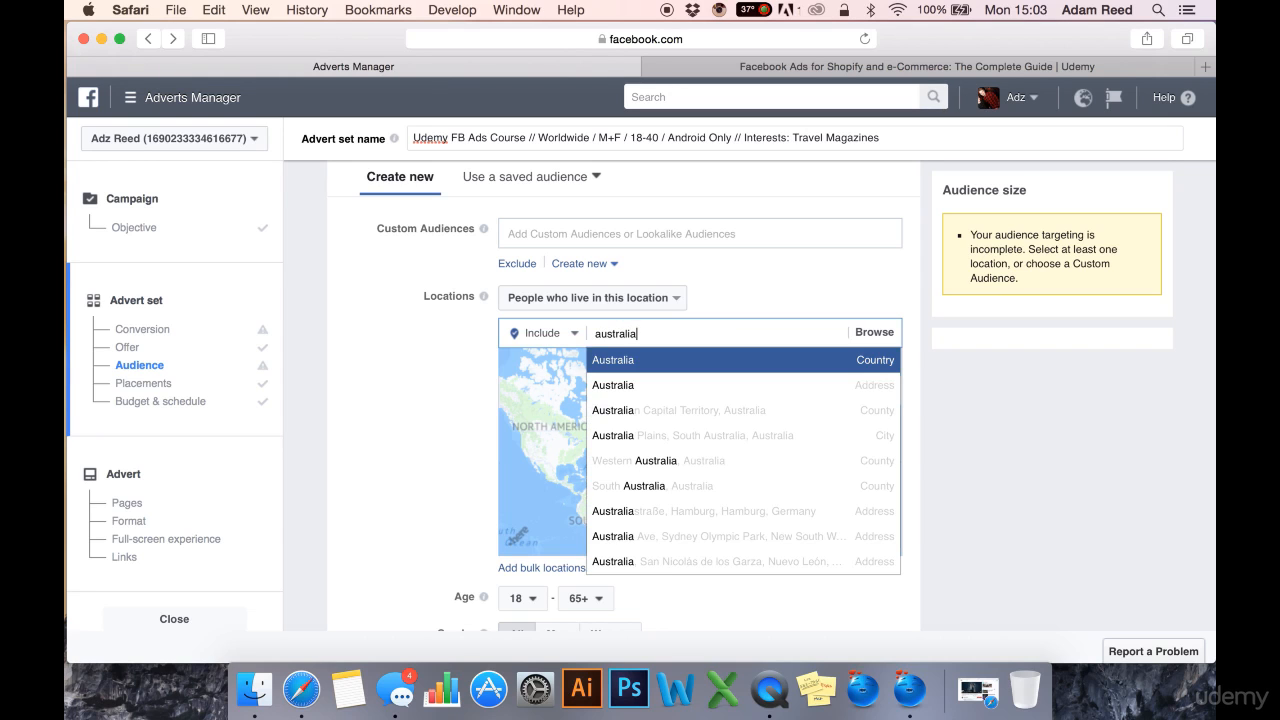
pyautogui.press('Return')
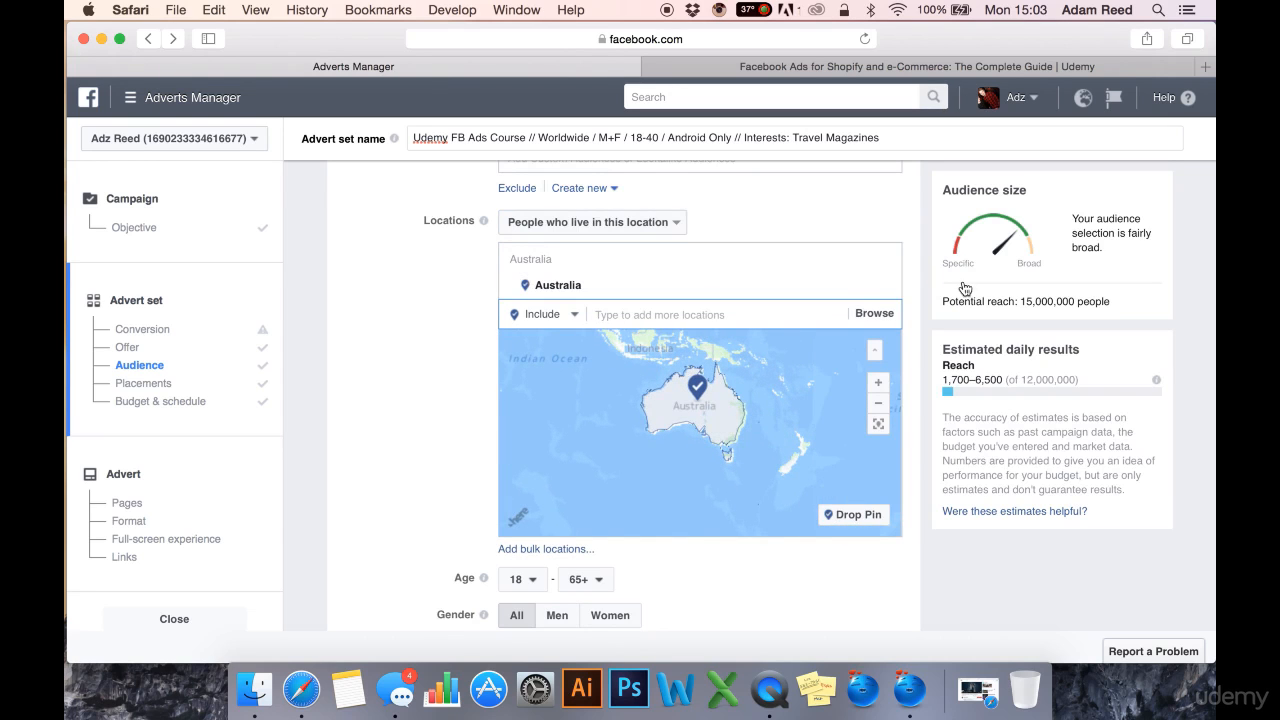
# Switch the location option to Exclude and exclude Tasmania, Australia from the audience
pyautogui.click(574, 316)
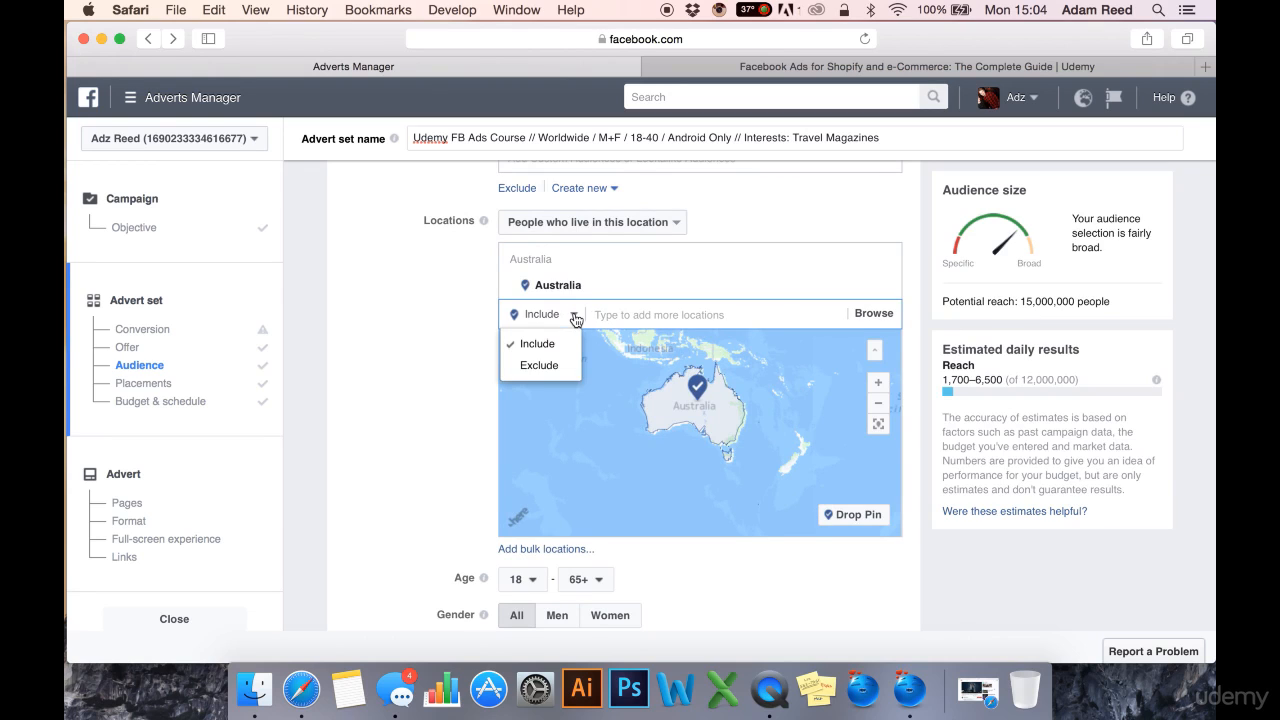
pyautogui.click(539, 365)
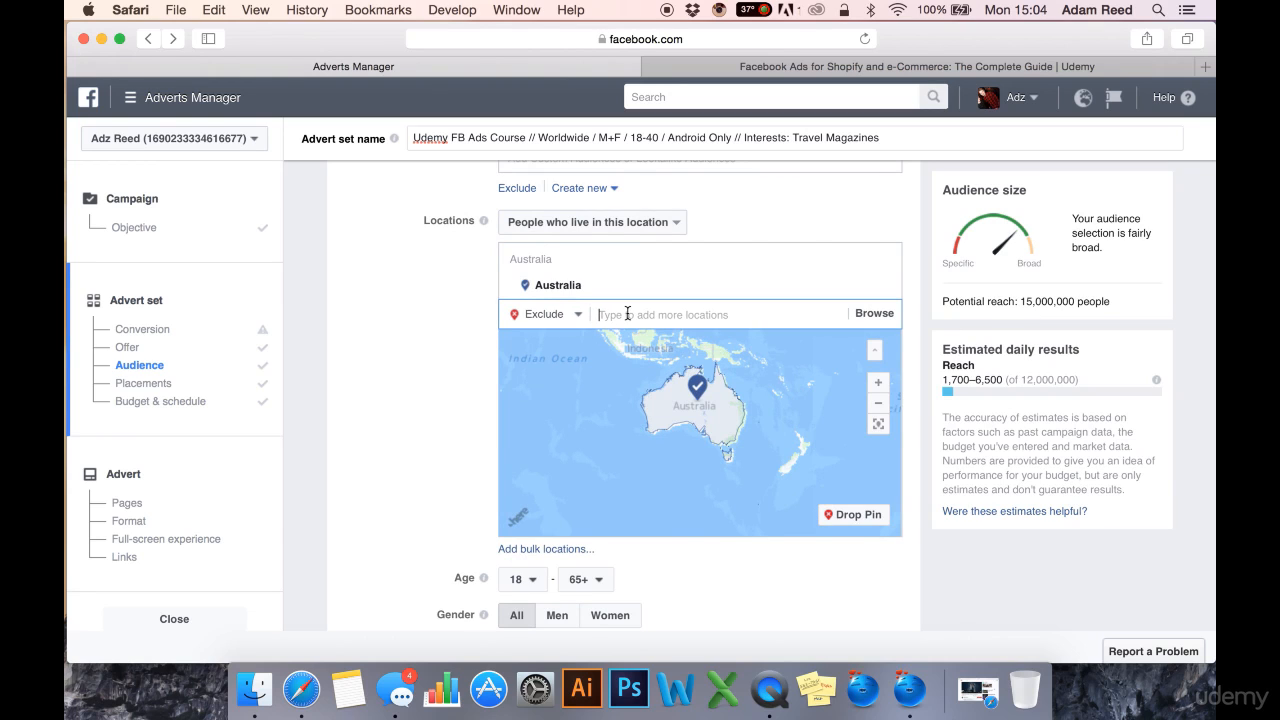
pyautogui.write('tasman')
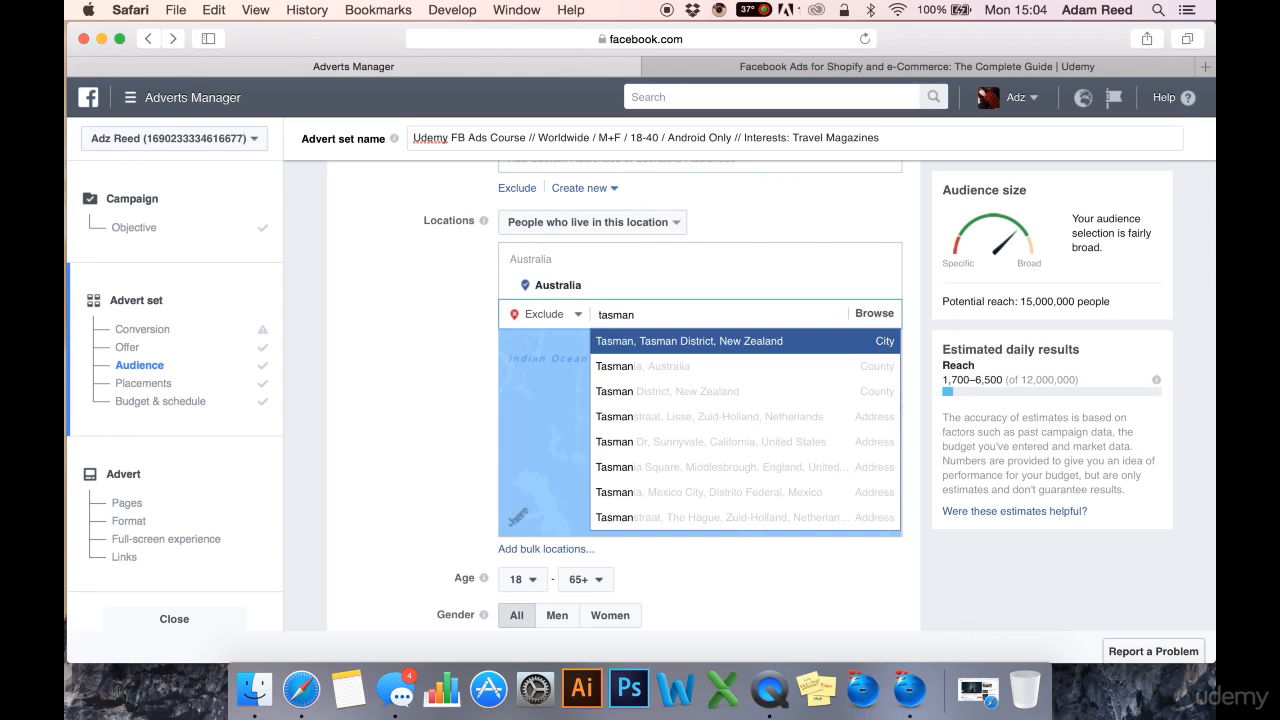
pyautogui.press('Down')
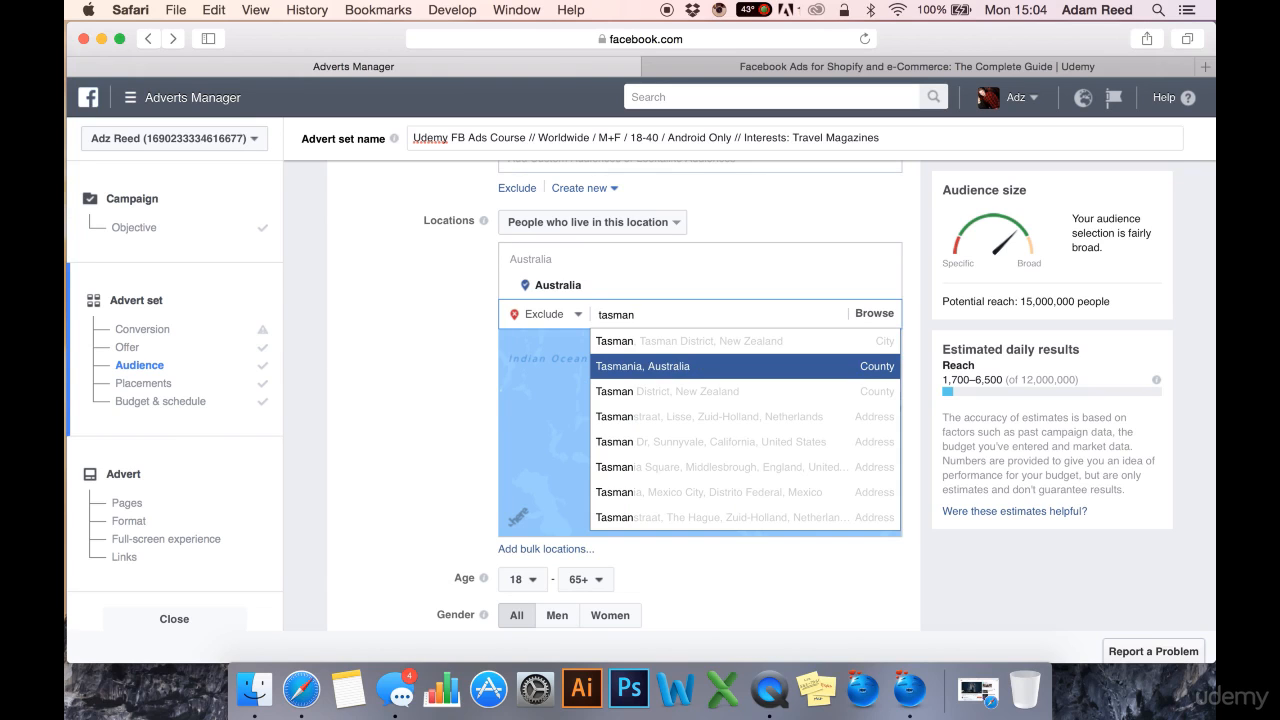
pyautogui.press('Return')
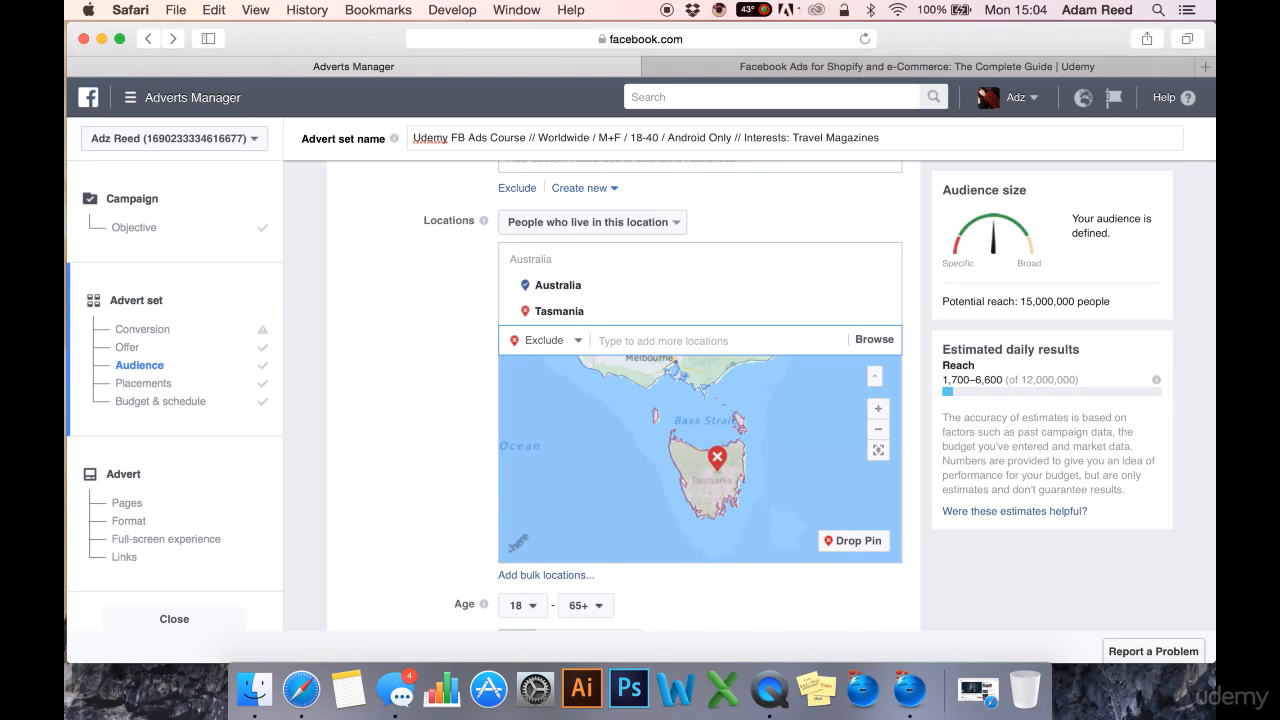
# Exclude Northern Territory, Australia from the audience and view the excluded areas on the map
pyautogui.write('northern')
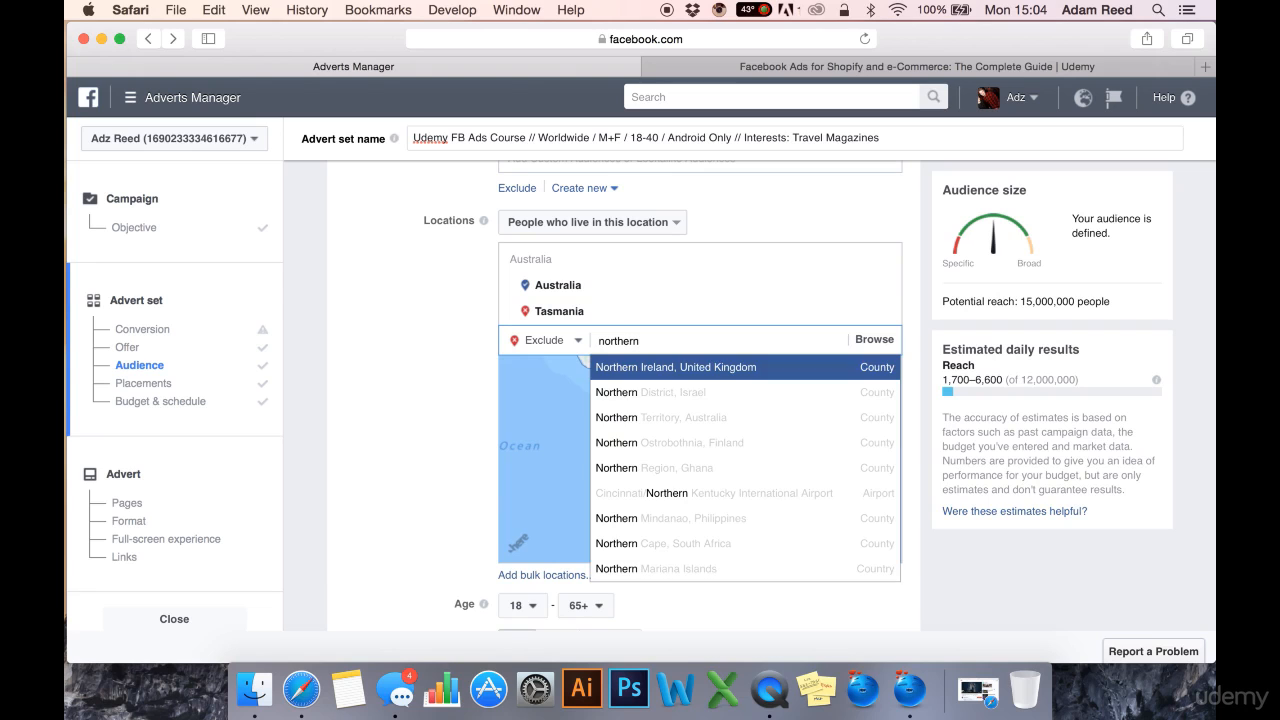
pyautogui.press('Down')
pyautogui.press('Down')
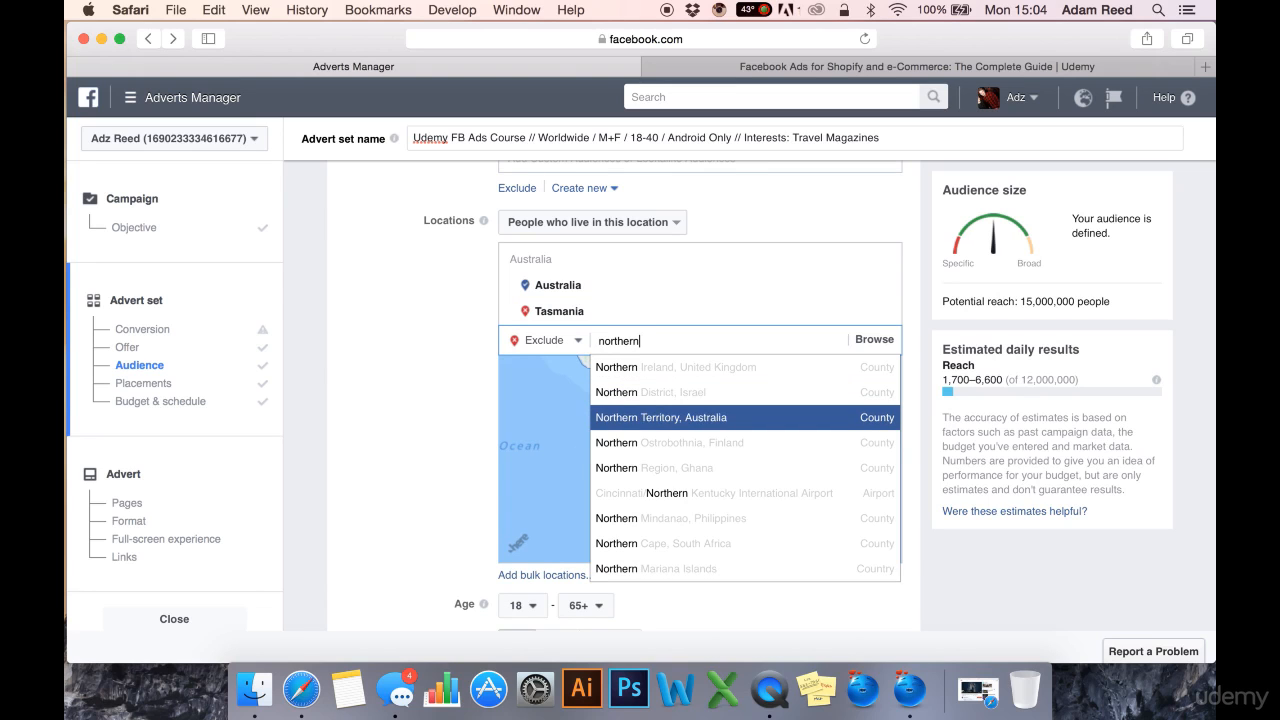
pyautogui.press('Return')
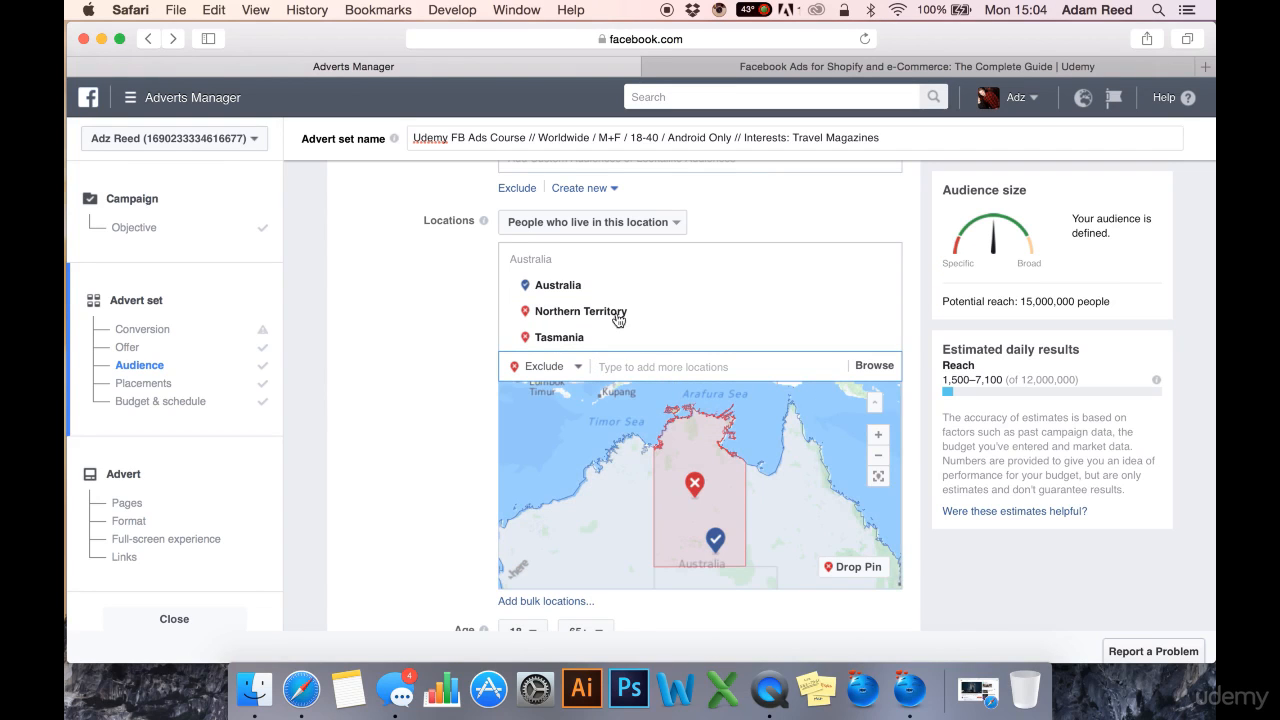
pyautogui.scroll(-1, 401, 382)
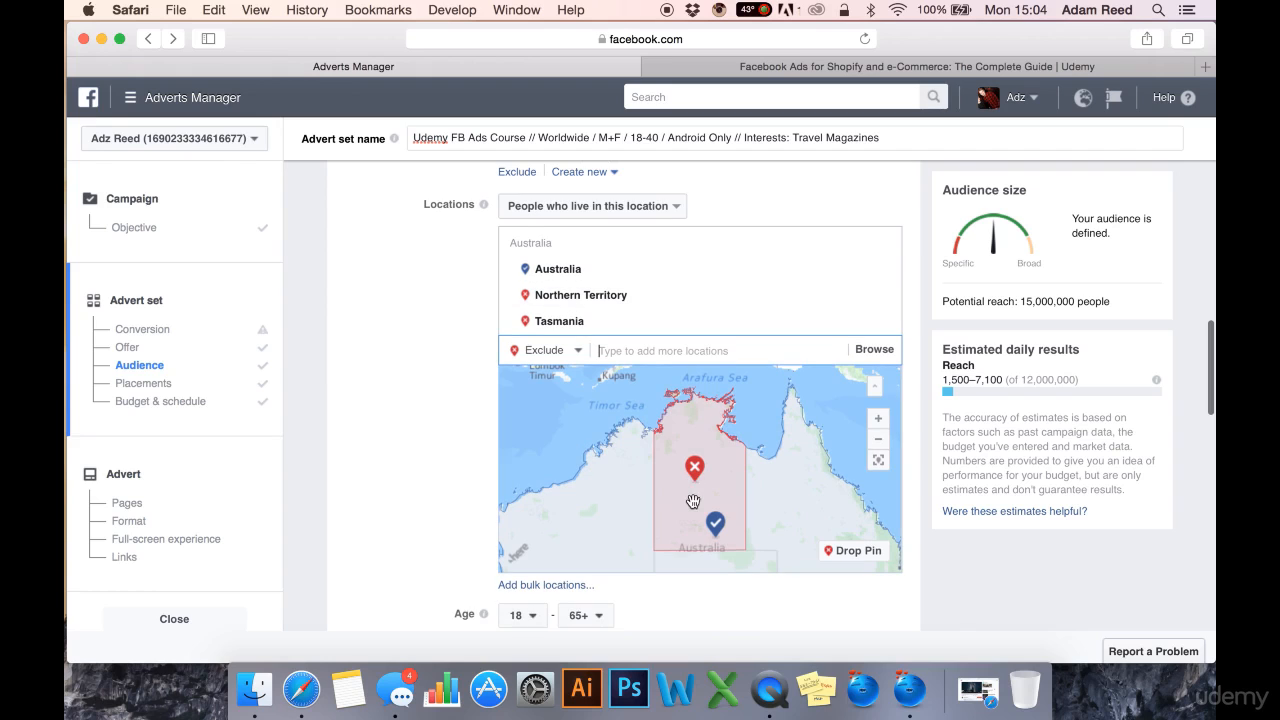
pyautogui.click(879, 442)
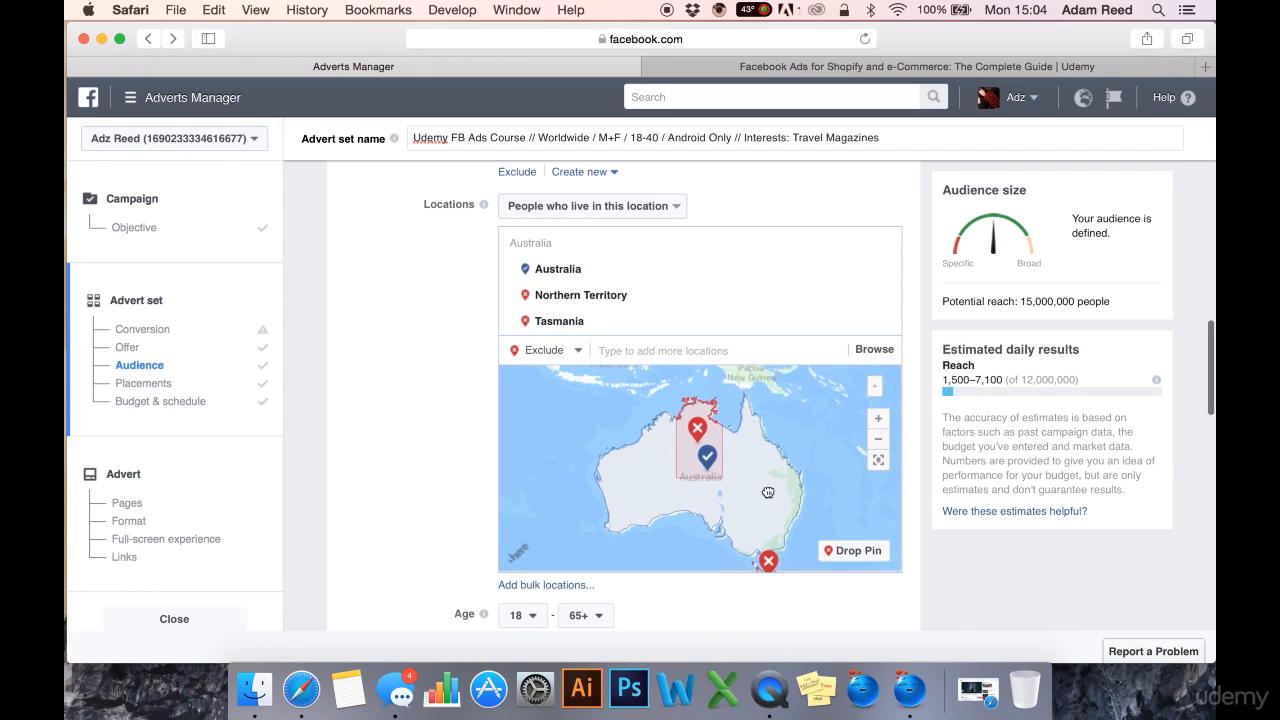
pyautogui.click(878, 439)
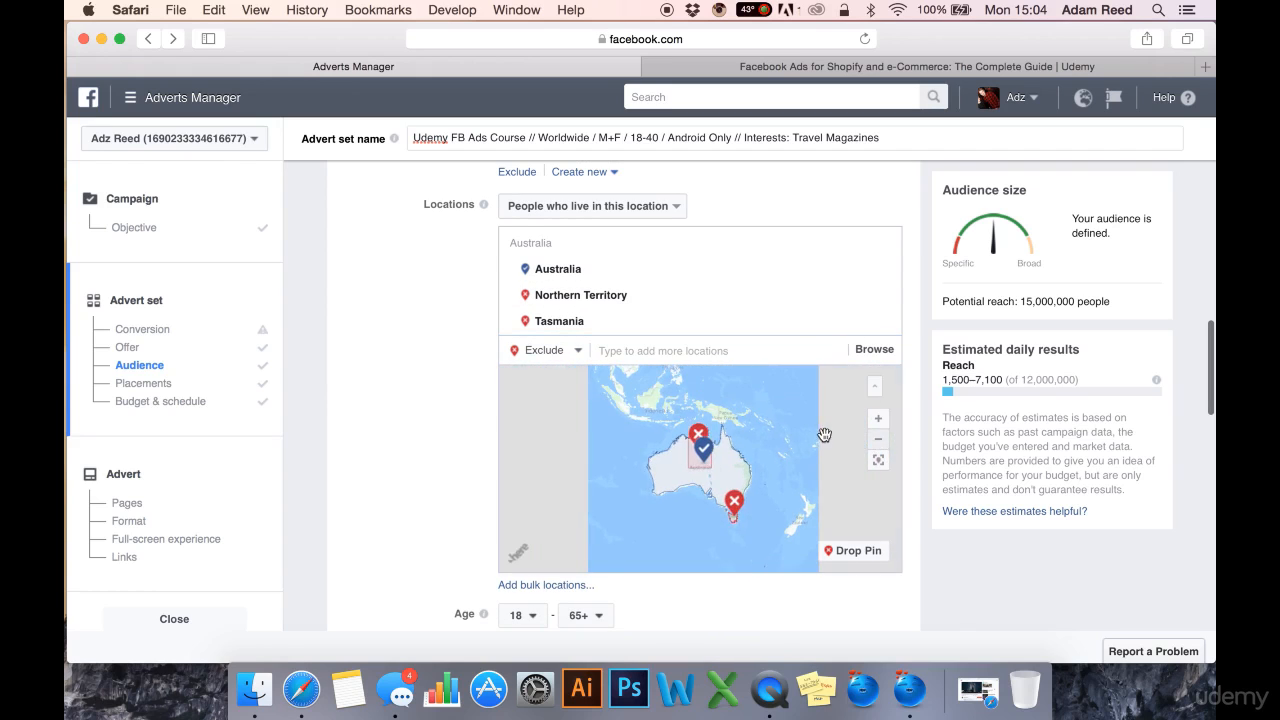
pyautogui.click(879, 420)
# Exclude New South Wales, Australia from the audience and check the map and potential reach
pyautogui.click(642, 351)
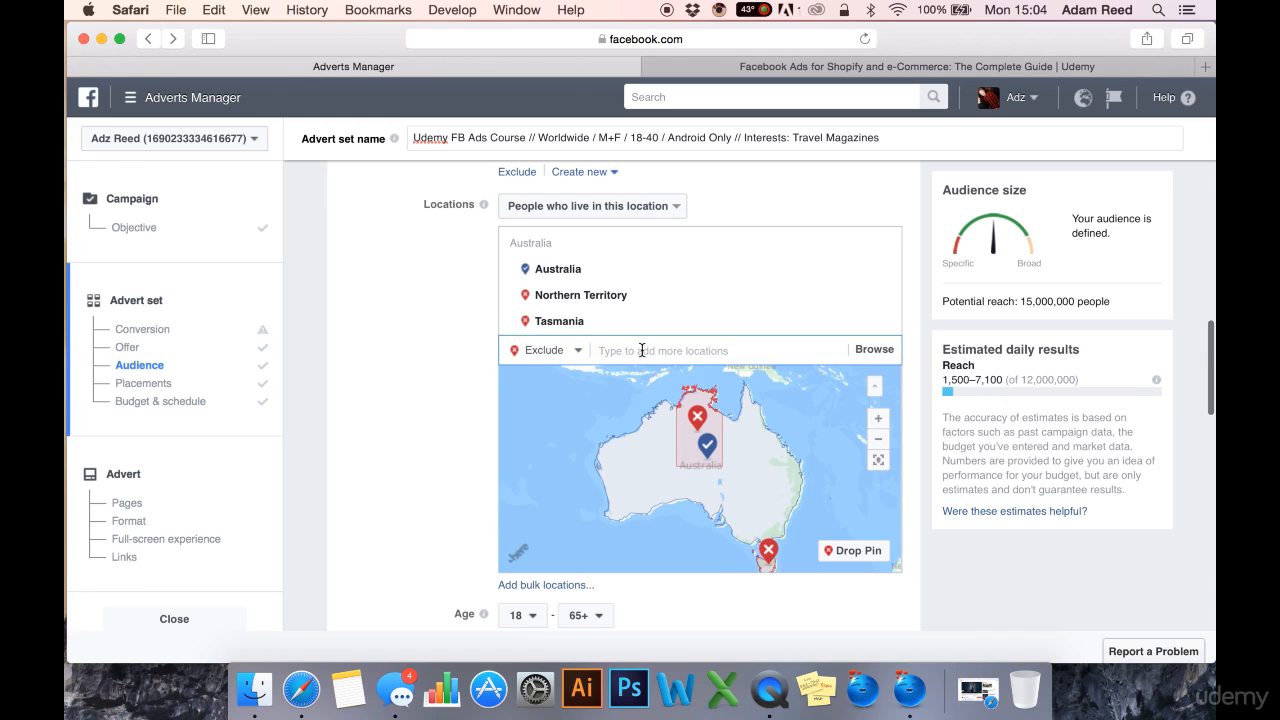
pyautogui.write('new south wales')
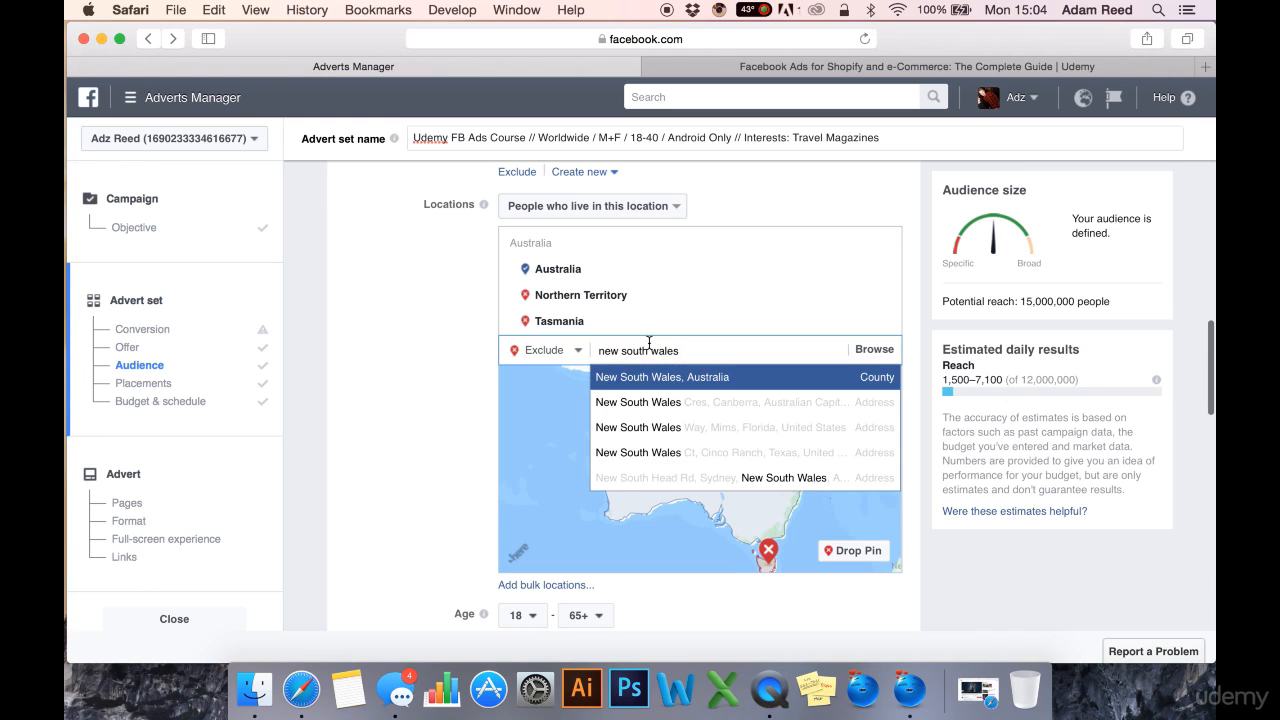
pyautogui.click(666, 377)
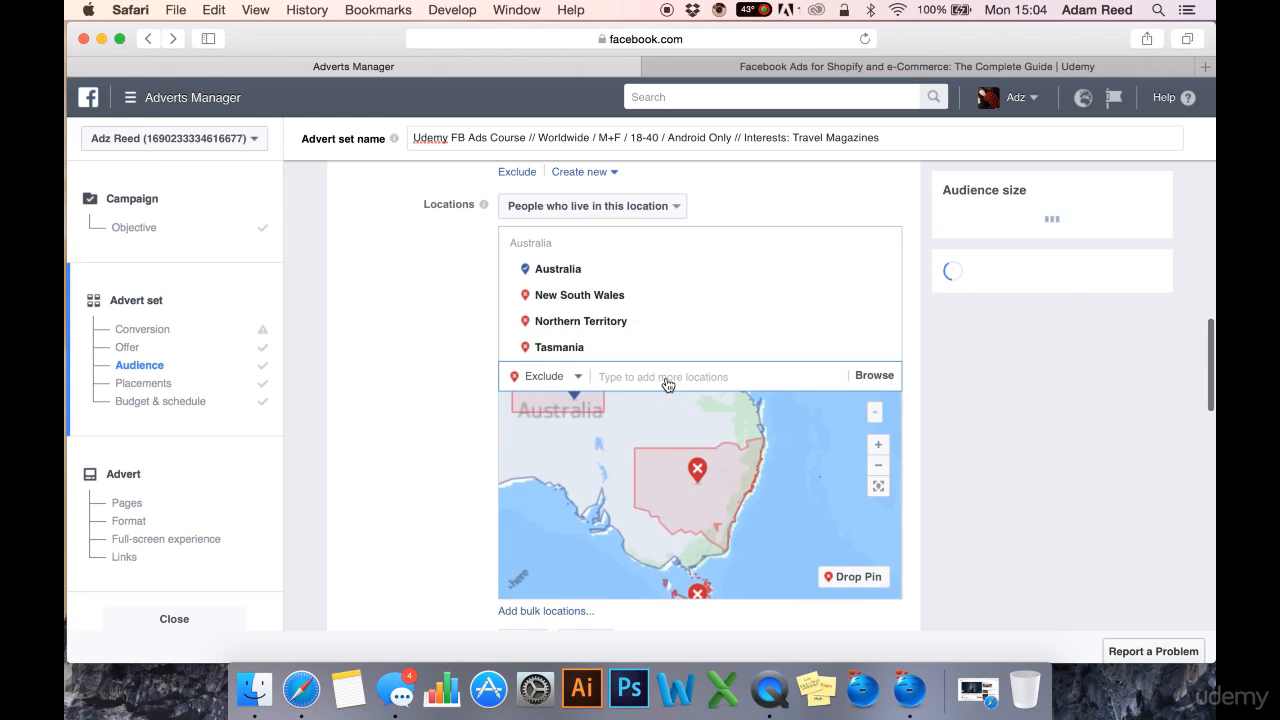
pyautogui.click(878, 465)
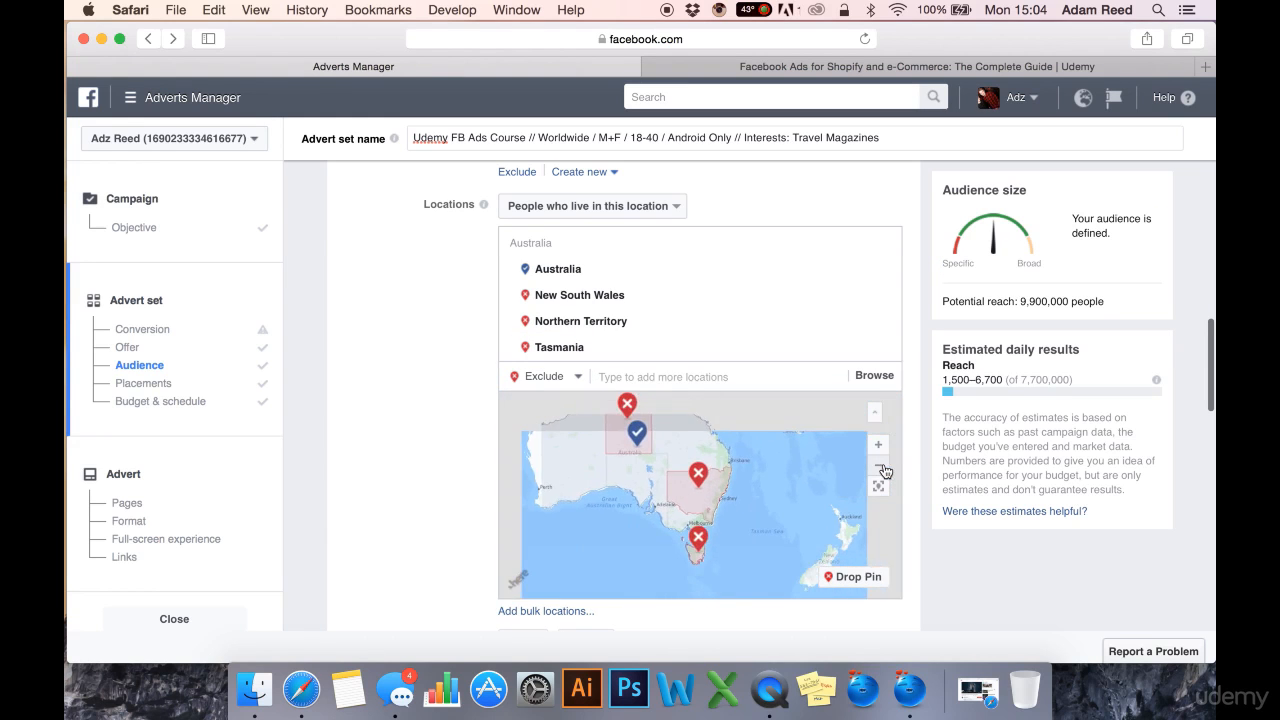
pyautogui.click(878, 465)
pyautogui.click(878, 465)
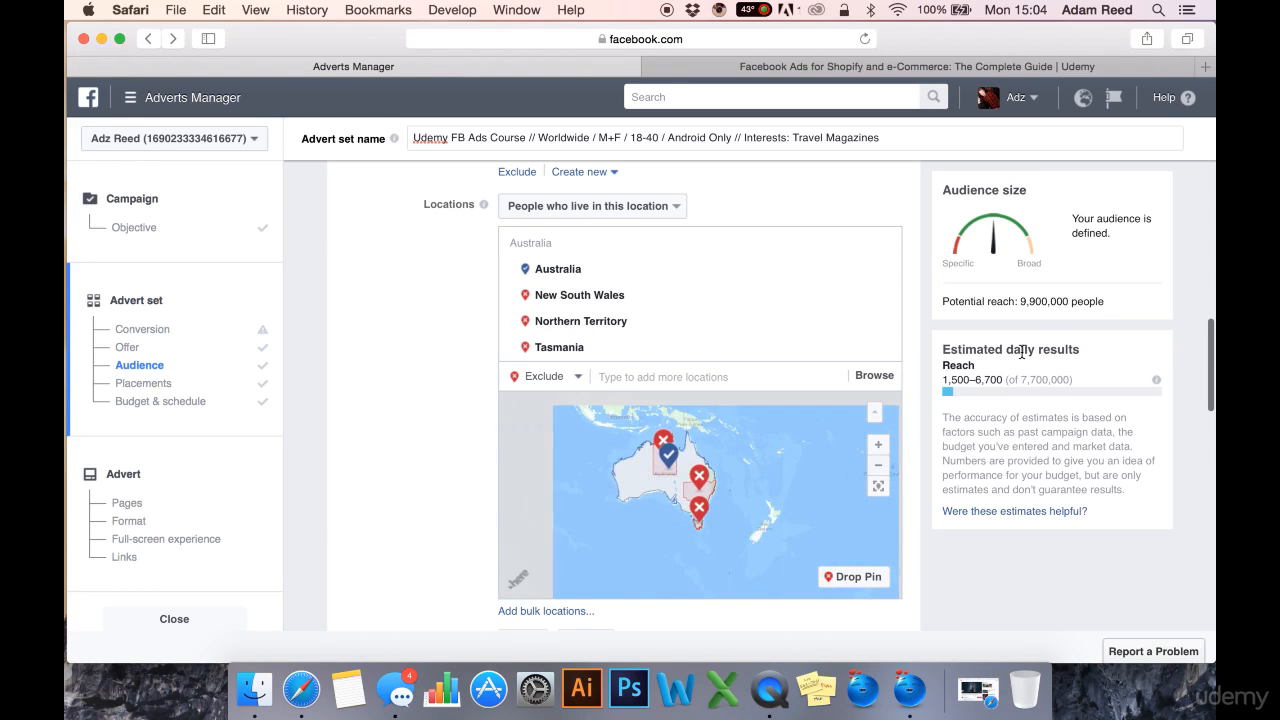
pyautogui.moveTo(1053, 301); pyautogui.dragTo(1016, 301)
pyautogui.click(1021, 300)
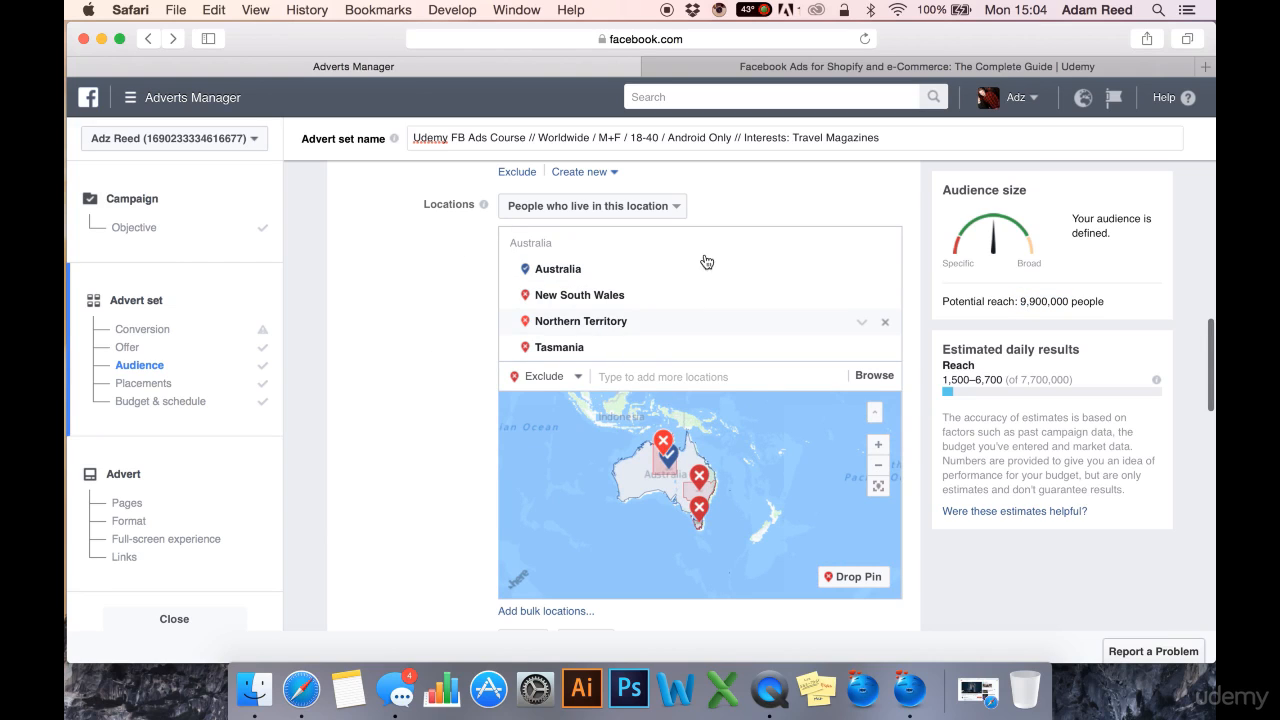
# Target everyone in this location and remove the whole Australia group from the audience's locations
pyautogui.click(677, 209)
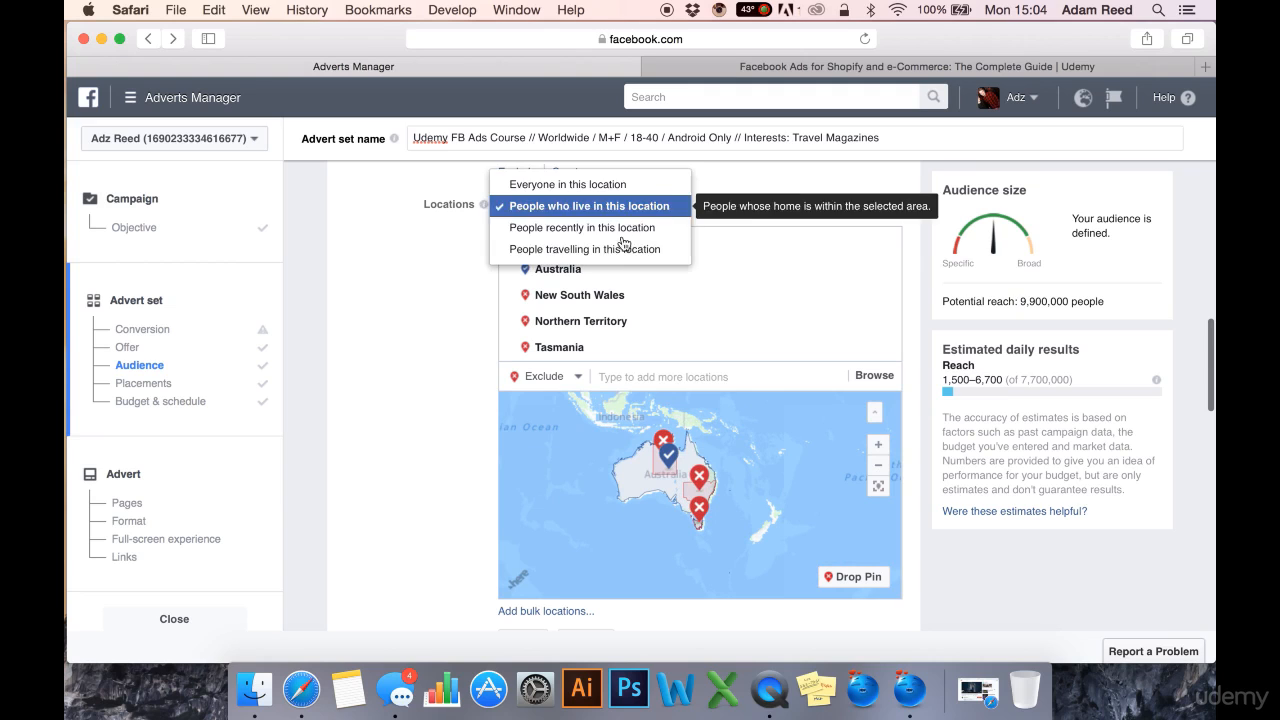
pyautogui.click(580, 186)
pyautogui.scroll(1, 417, 284)
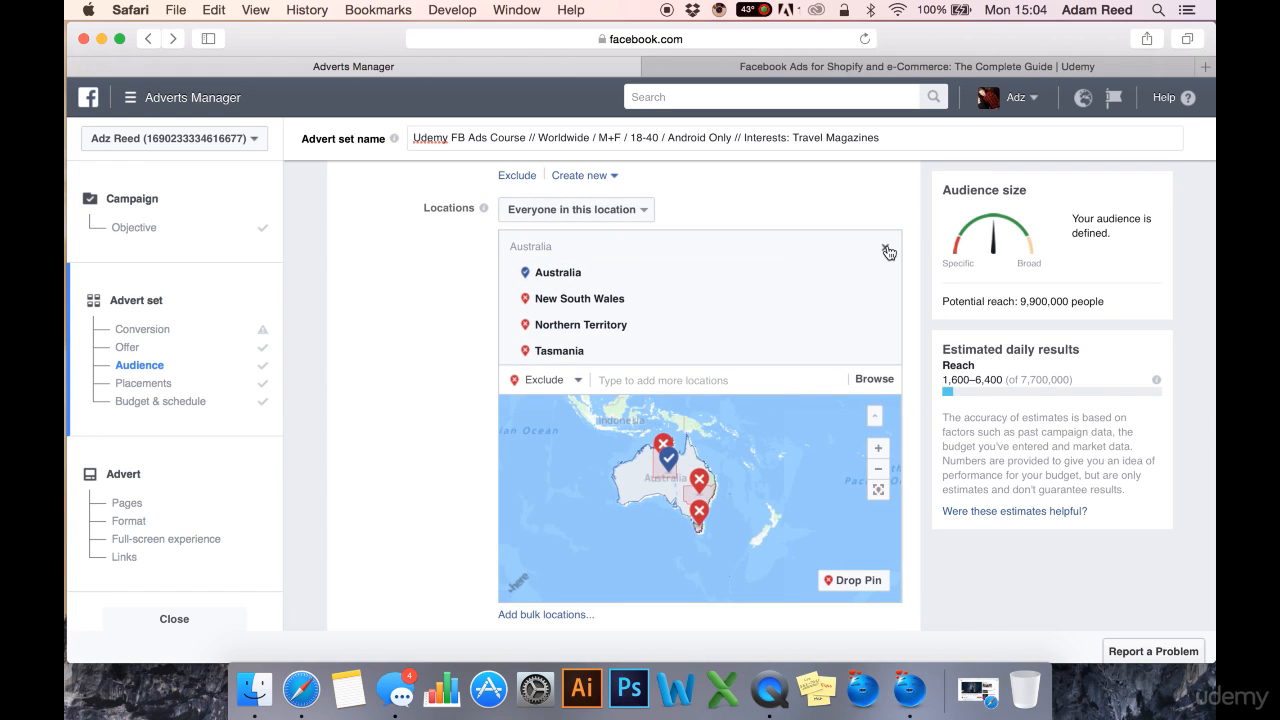
pyautogui.click(886, 250)
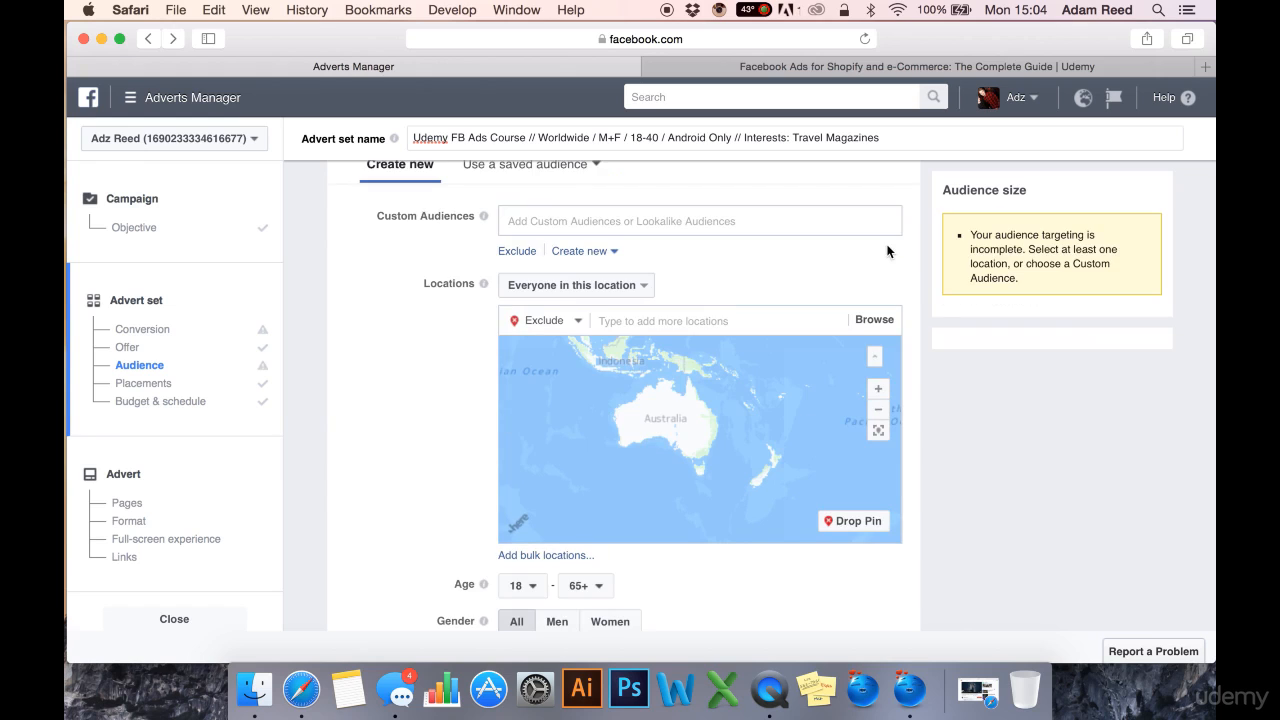
# Switch the location option to Include and back to Exclude, and try to exclude a location with none included
pyautogui.click(558, 322)
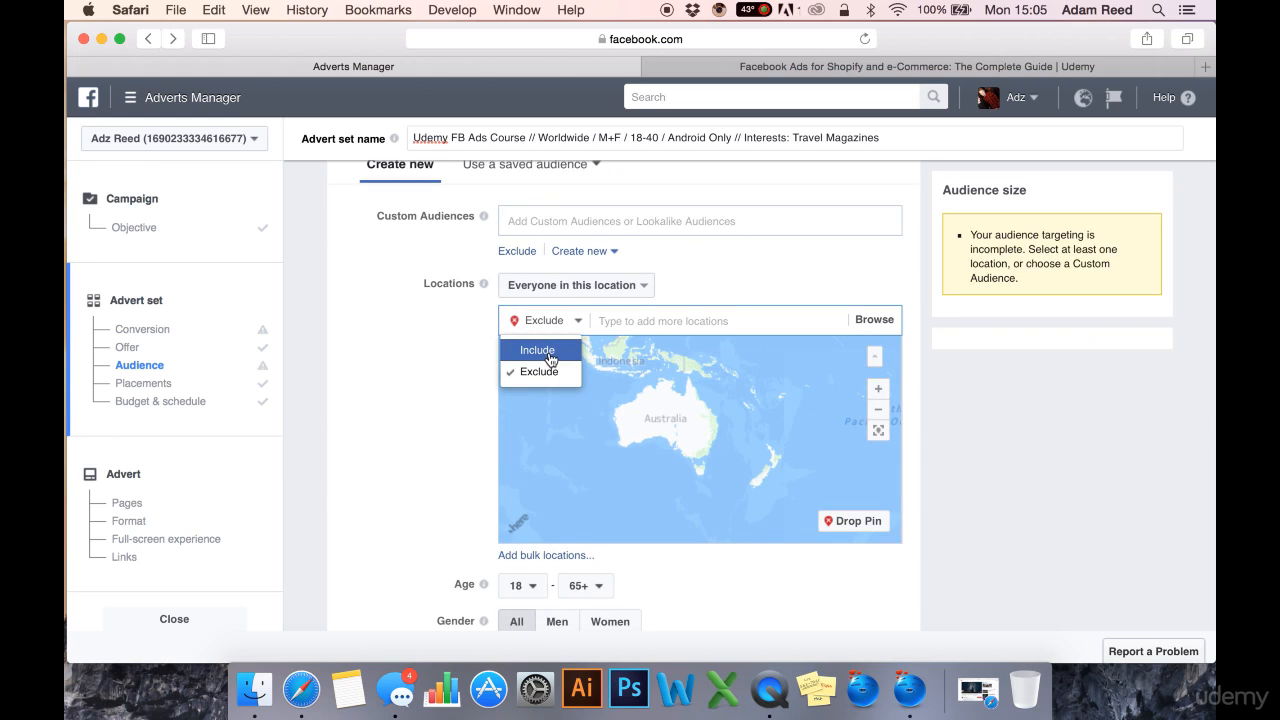
pyautogui.click(545, 350)
pyautogui.click(575, 326)
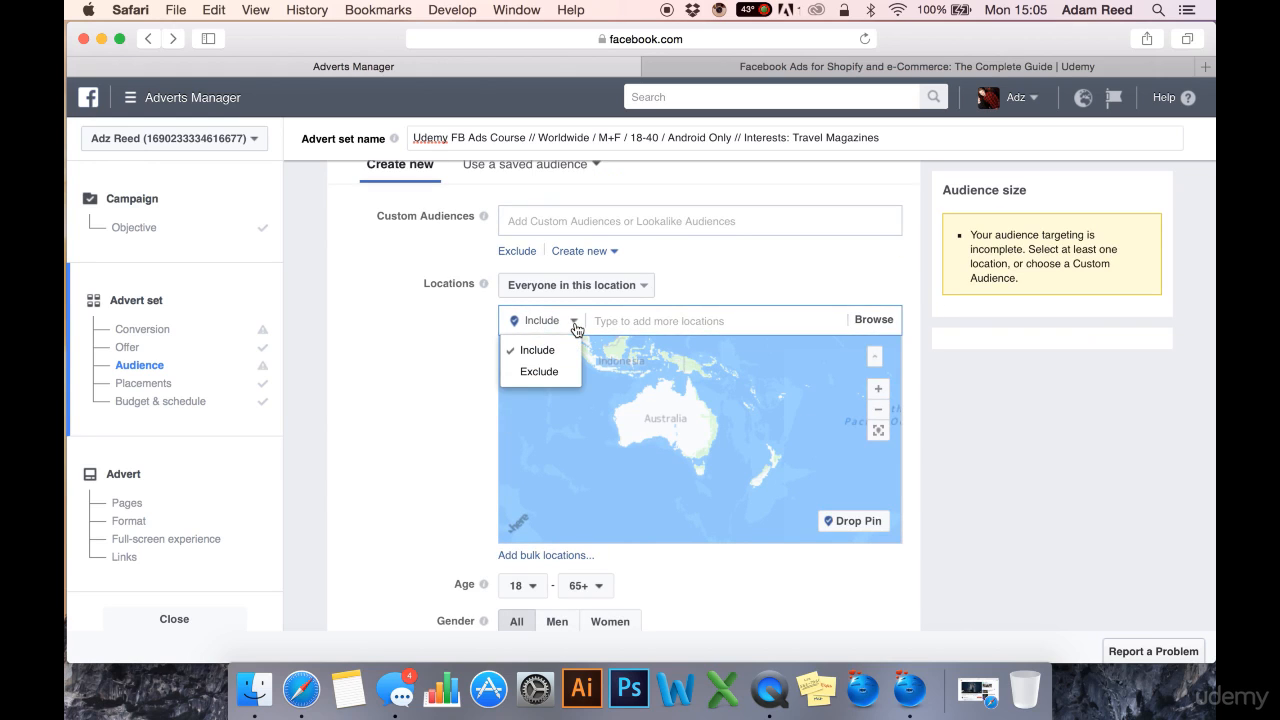
pyautogui.click(548, 372)
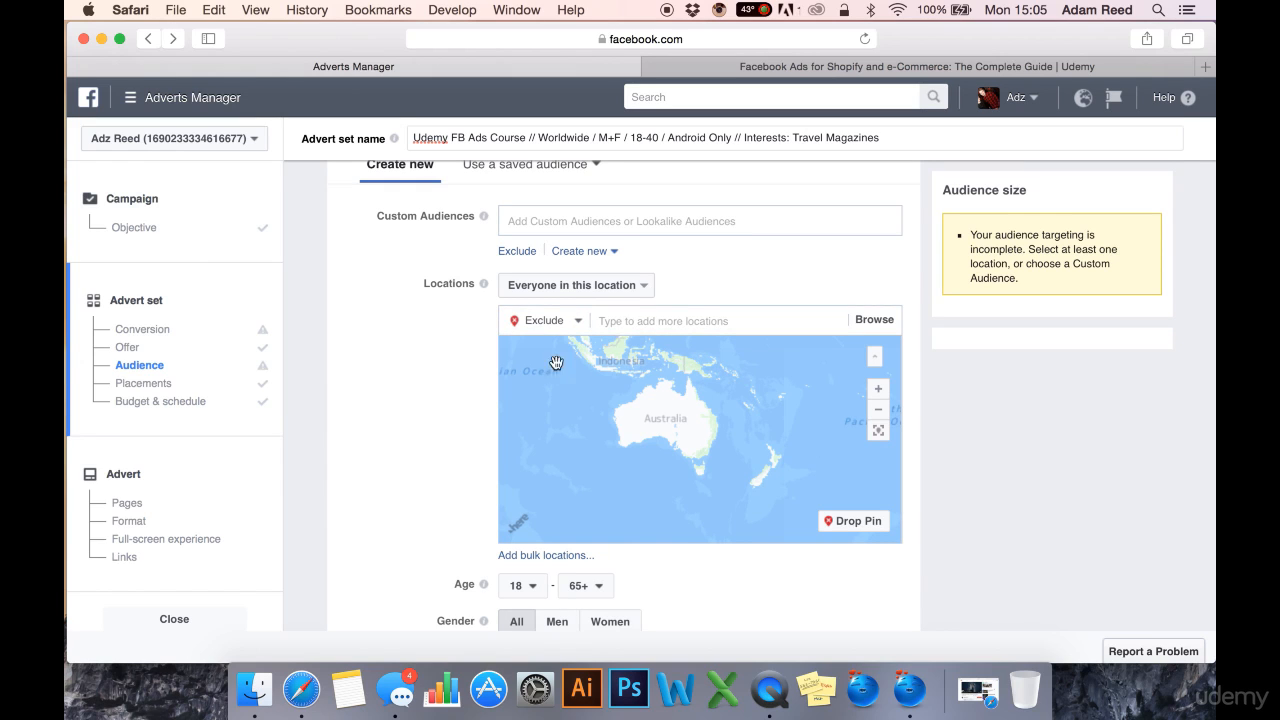
pyautogui.click(617, 321)
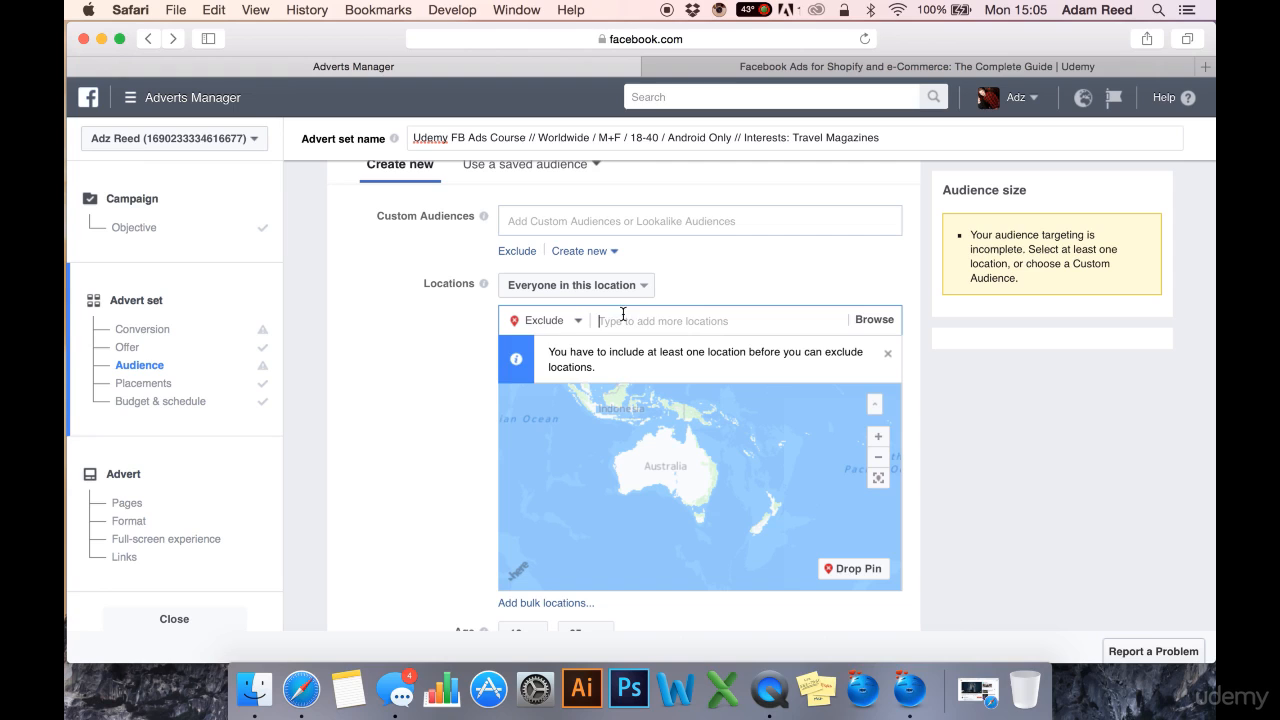
# Set the location option to Include and add the country Australia to the audience
pyautogui.click(565, 322)
pyautogui.click(538, 350)
pyautogui.click(650, 321)
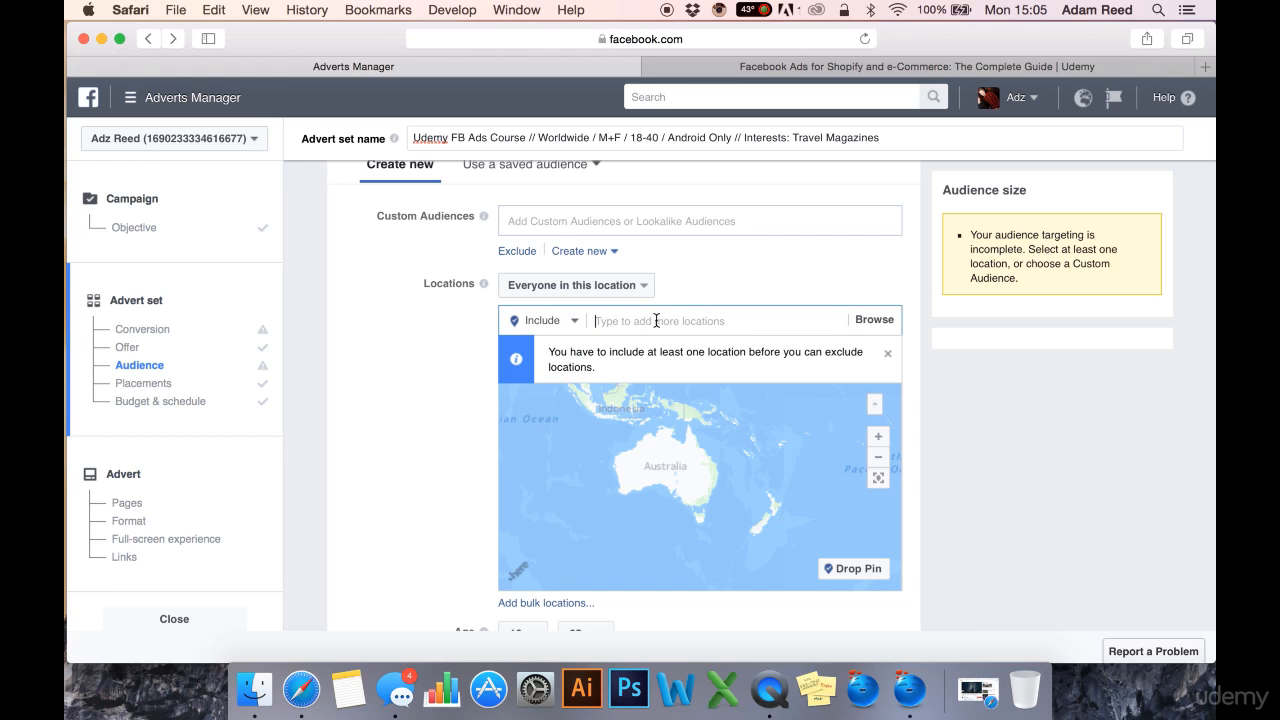
pyautogui.write('austra')
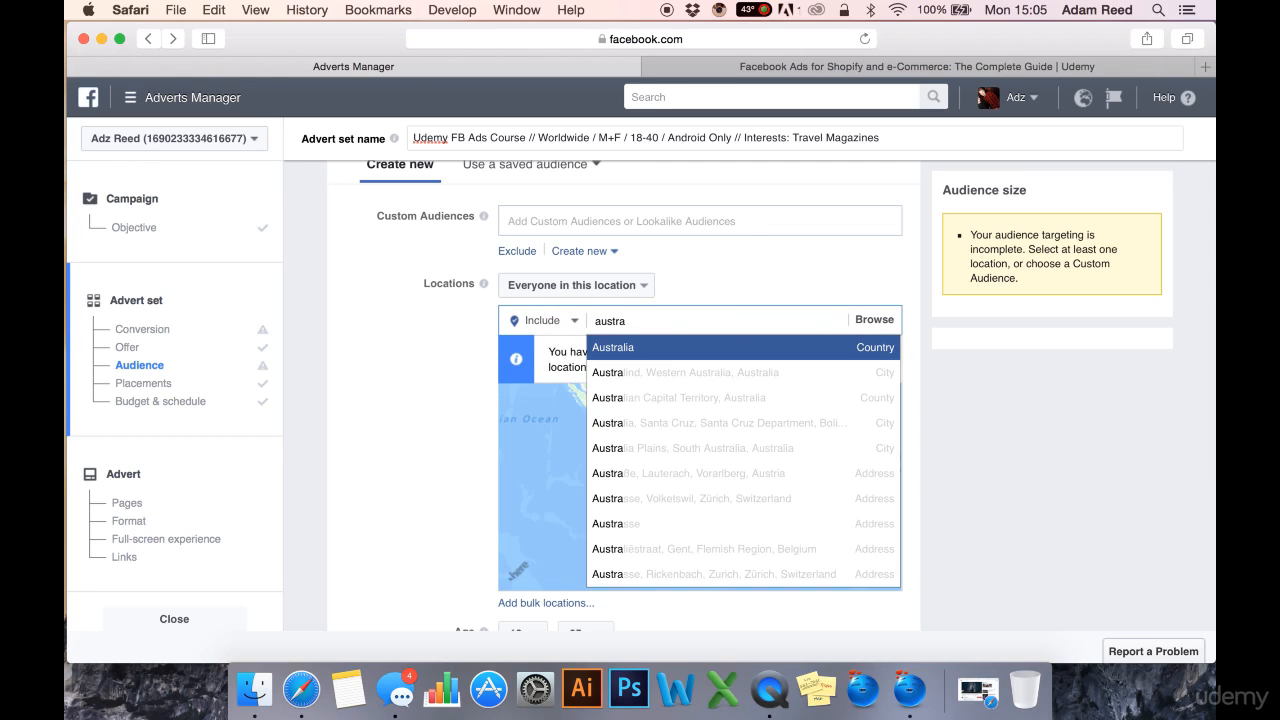
pyautogui.press('Return')
# Set the location option to Exclude and exclude Tasmania from the included country Australia
pyautogui.click(547, 301)
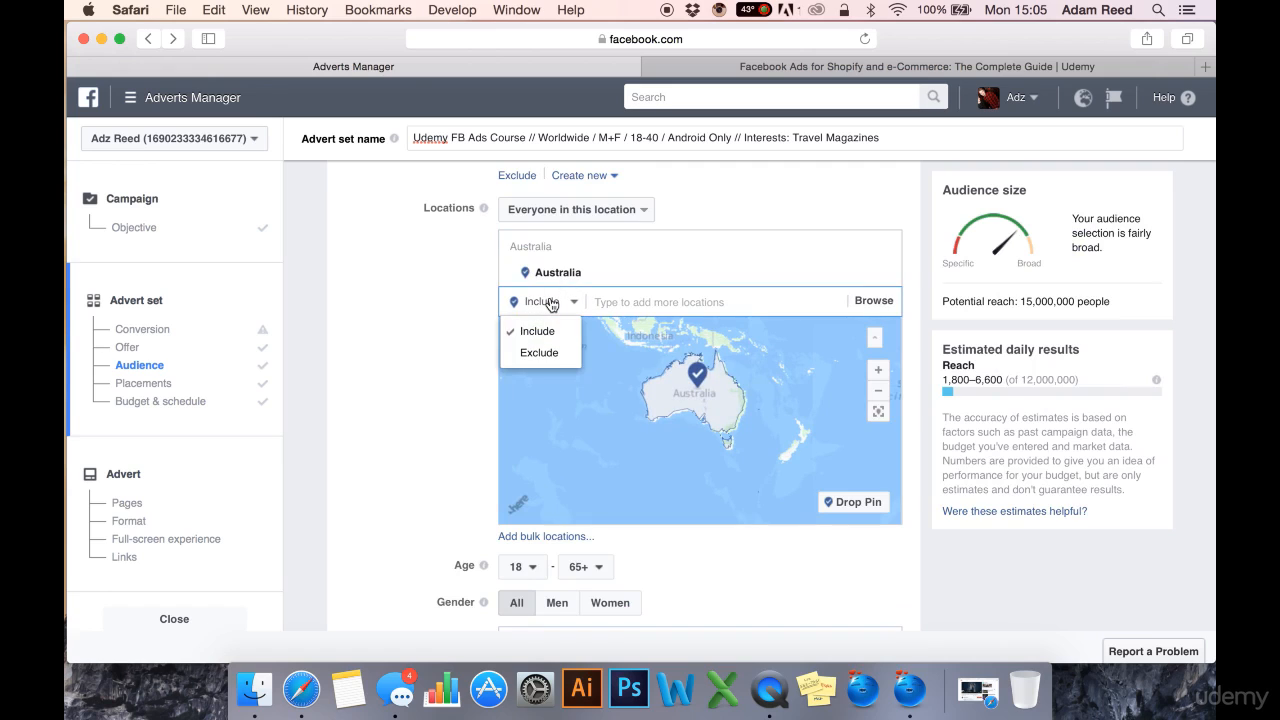
pyautogui.click(545, 355)
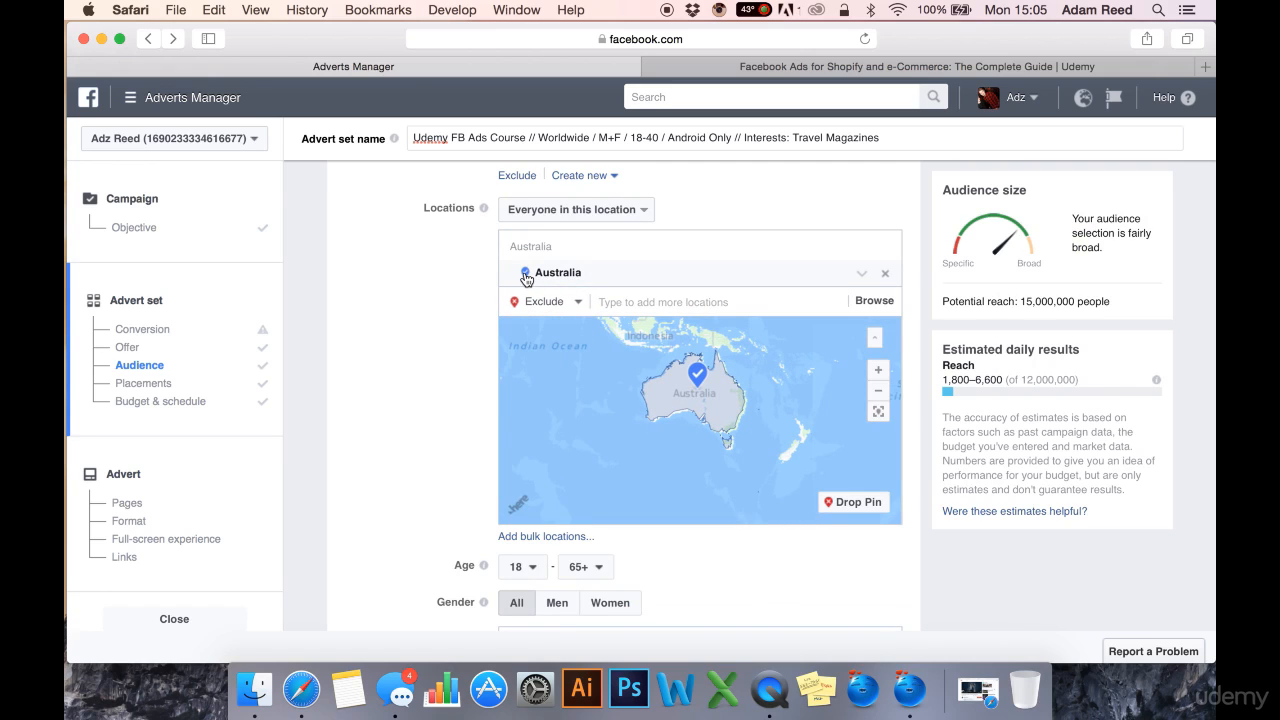
pyautogui.click(619, 299)
pyautogui.write('t')
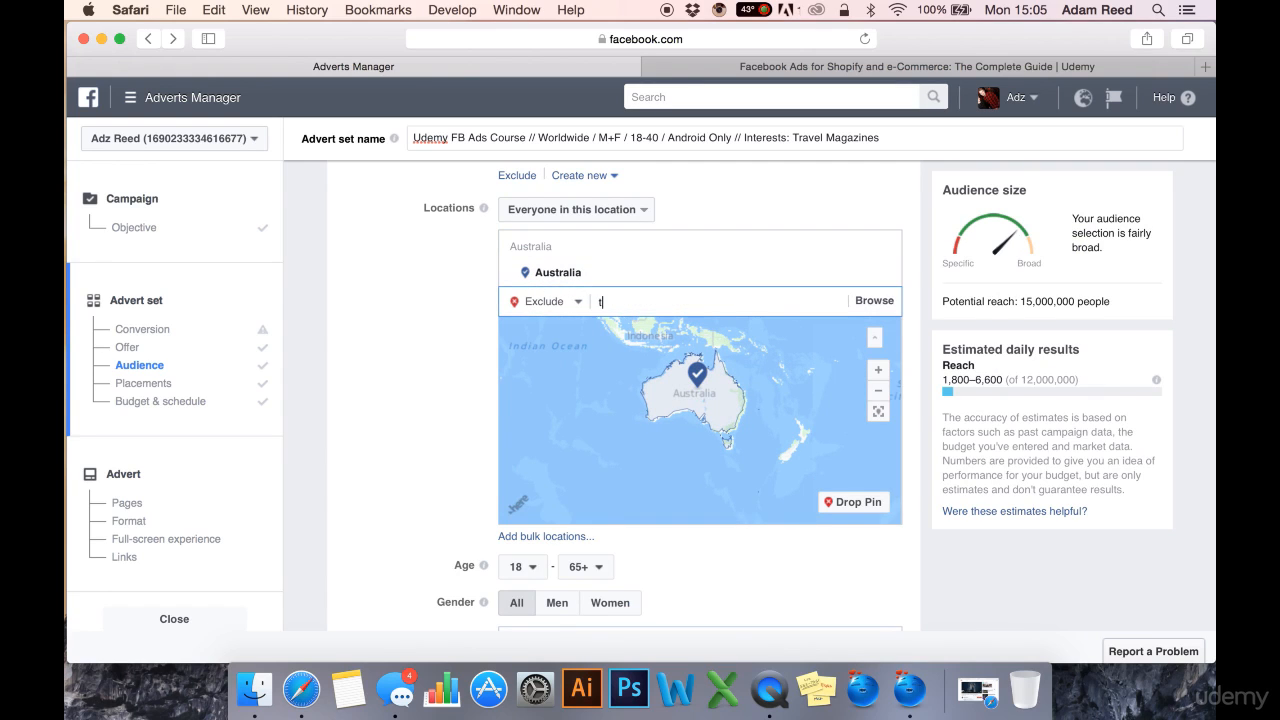
pyautogui.write('asmani')
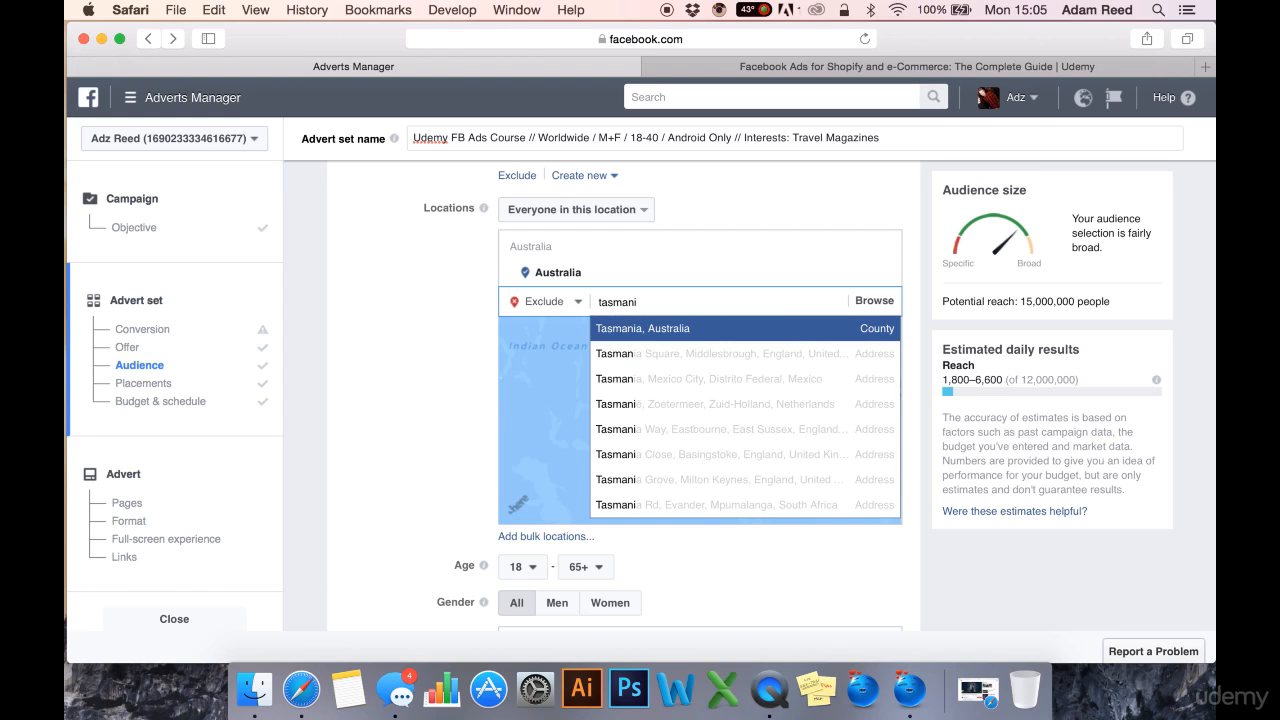
pyautogui.press('Return')
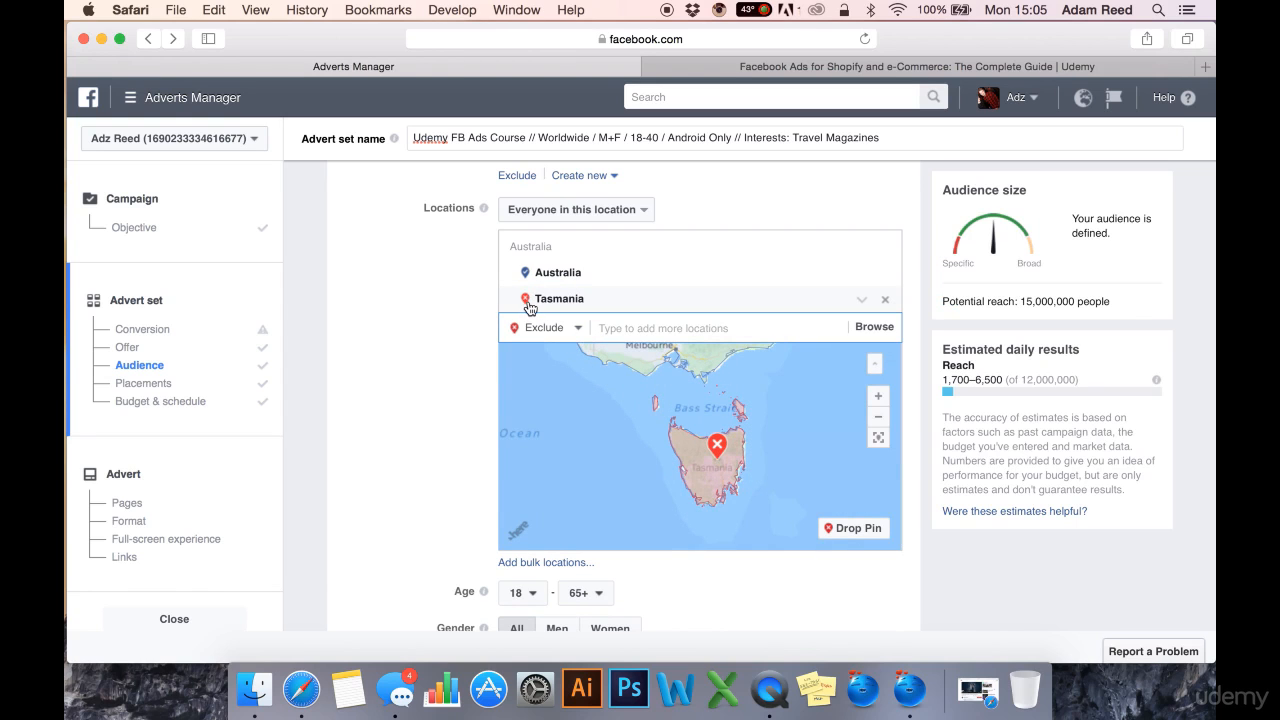
pyautogui.click(447, 345)
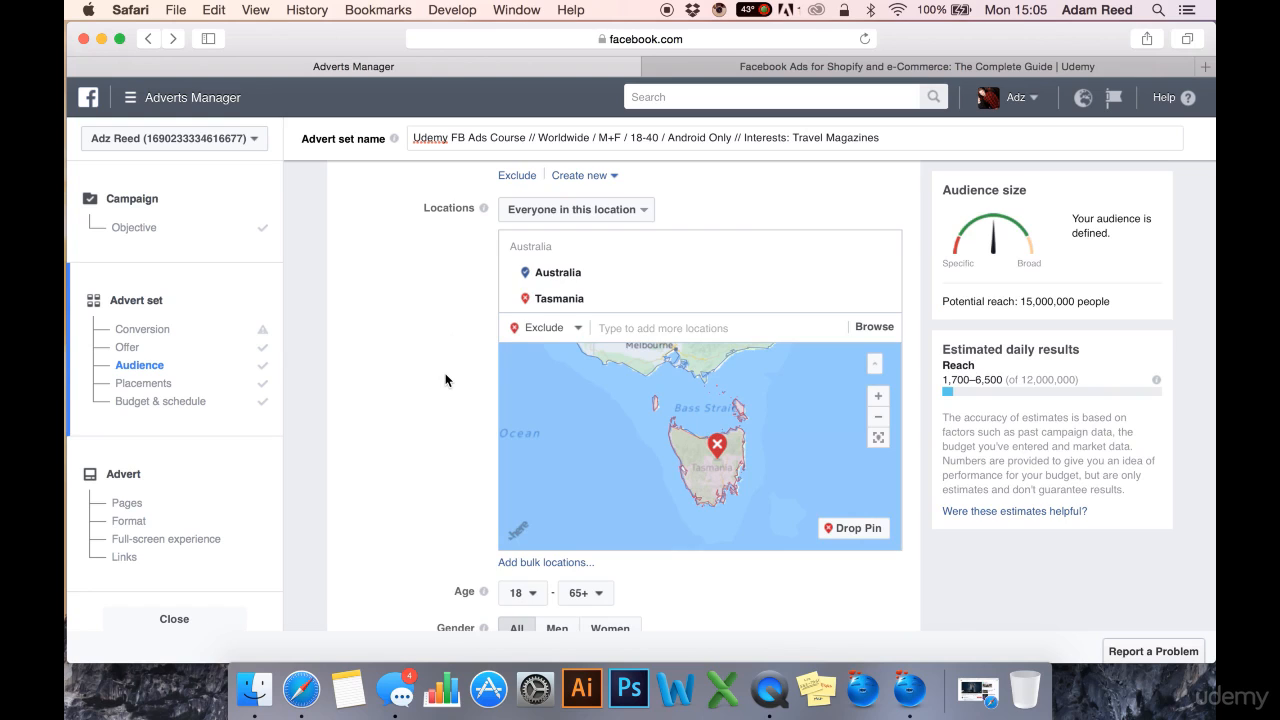
# Remove the whole Australia group, including the excluded Tasmania, from the audience's locations
pyautogui.scroll(1, 445, 374)
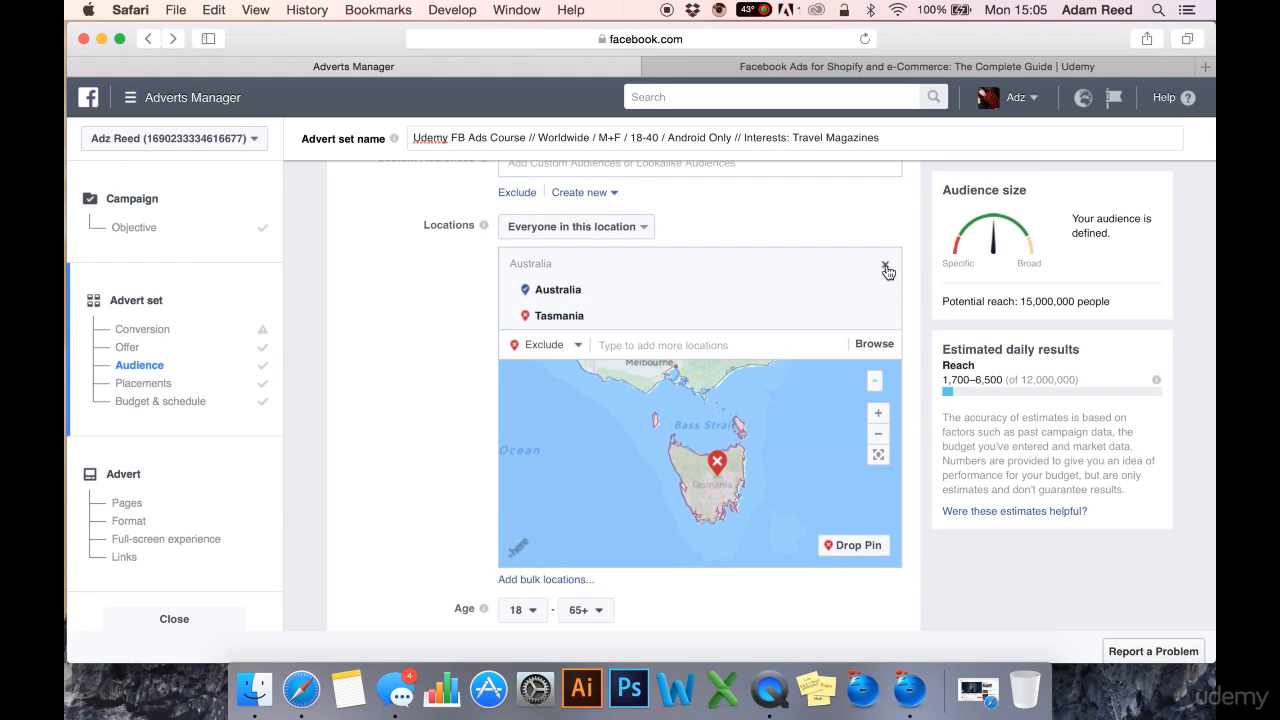
pyautogui.click(886, 268)
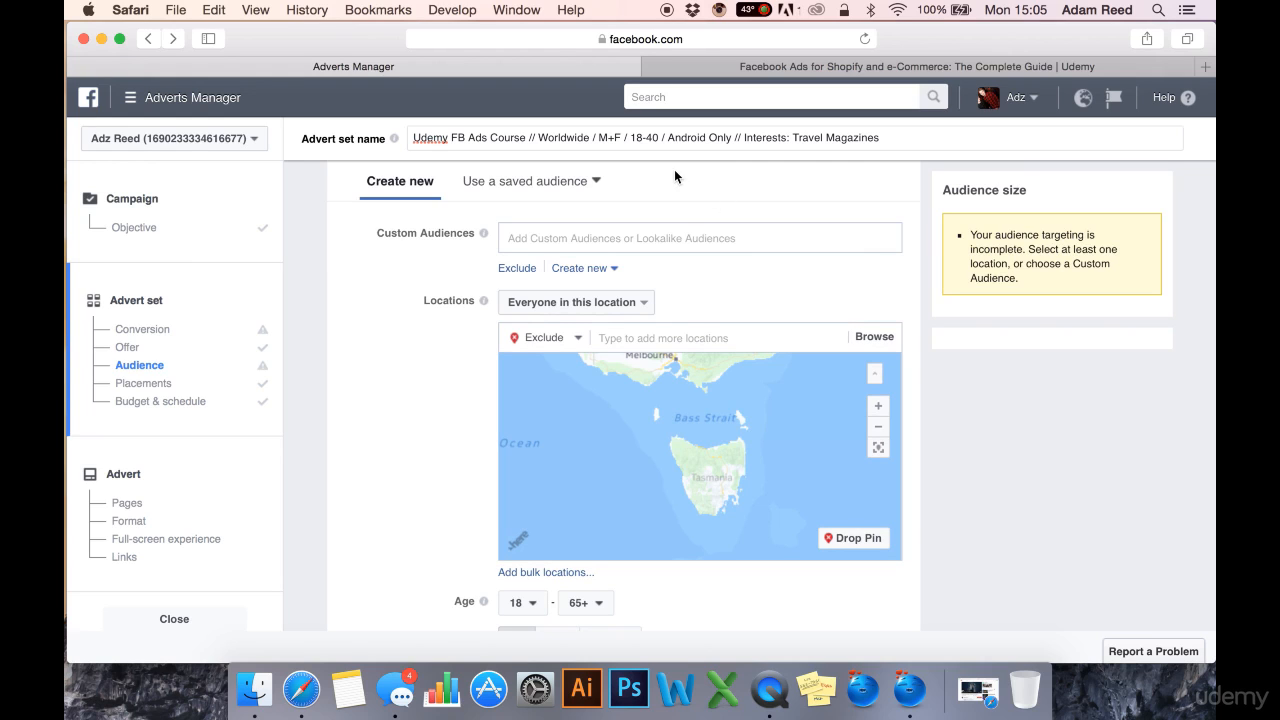
pyautogui.moveTo(589, 137); pyautogui.dragTo(538, 137)
pyautogui.click(427, 269)
# Set the location option to Include and add Worldwide to the audience's locations
pyautogui.click(576, 340)
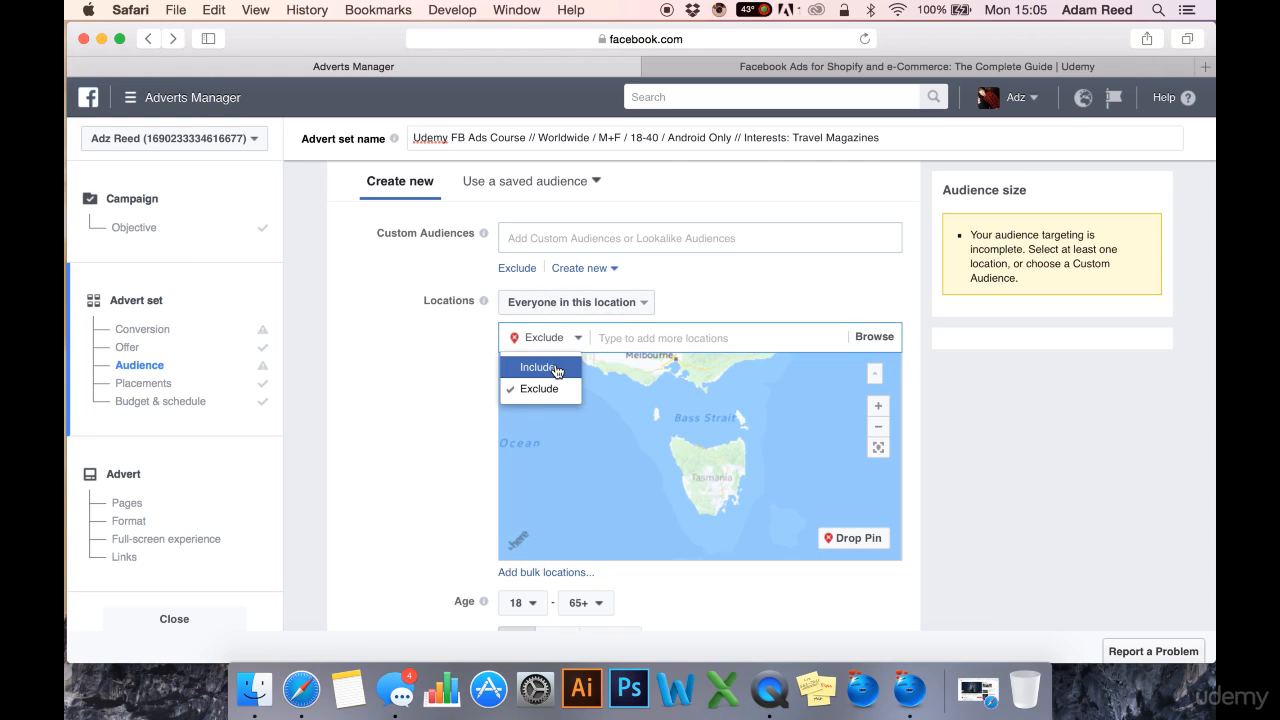
pyautogui.click(535, 367)
pyautogui.write('world')
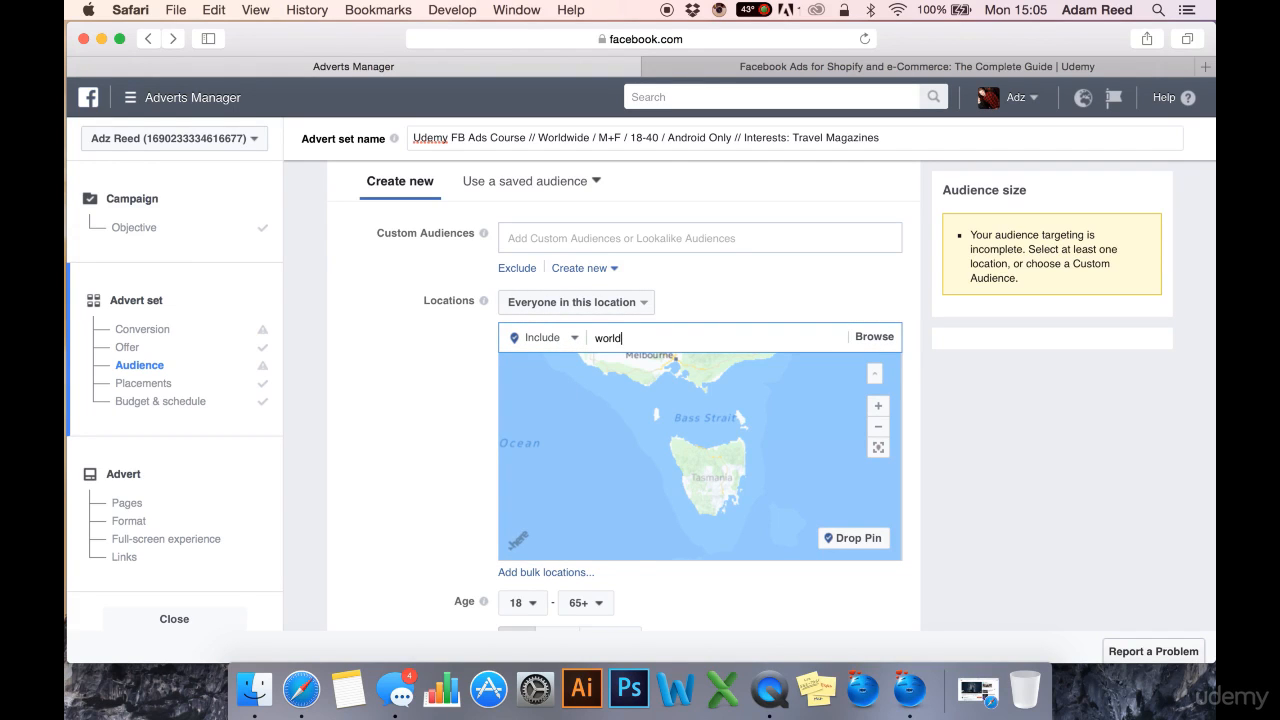
pyautogui.write('wide')
pyautogui.click(603, 364)
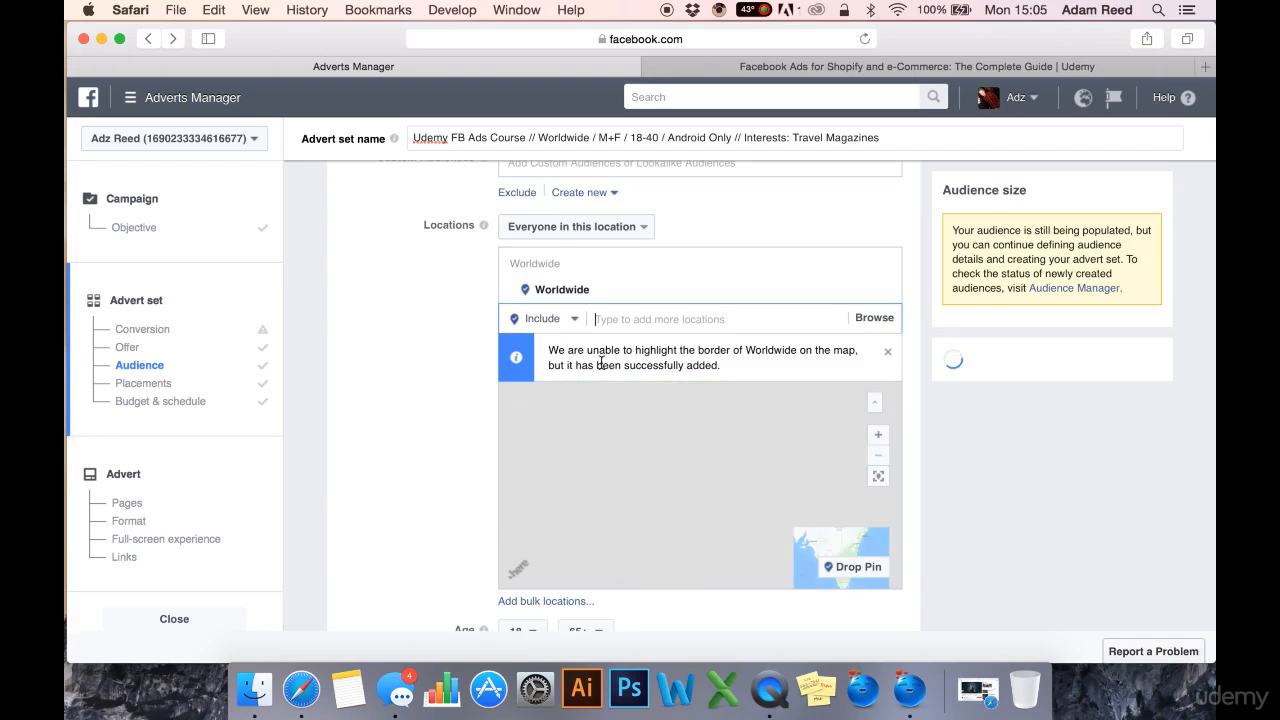
pyautogui.scroll(-2, 400, 471)
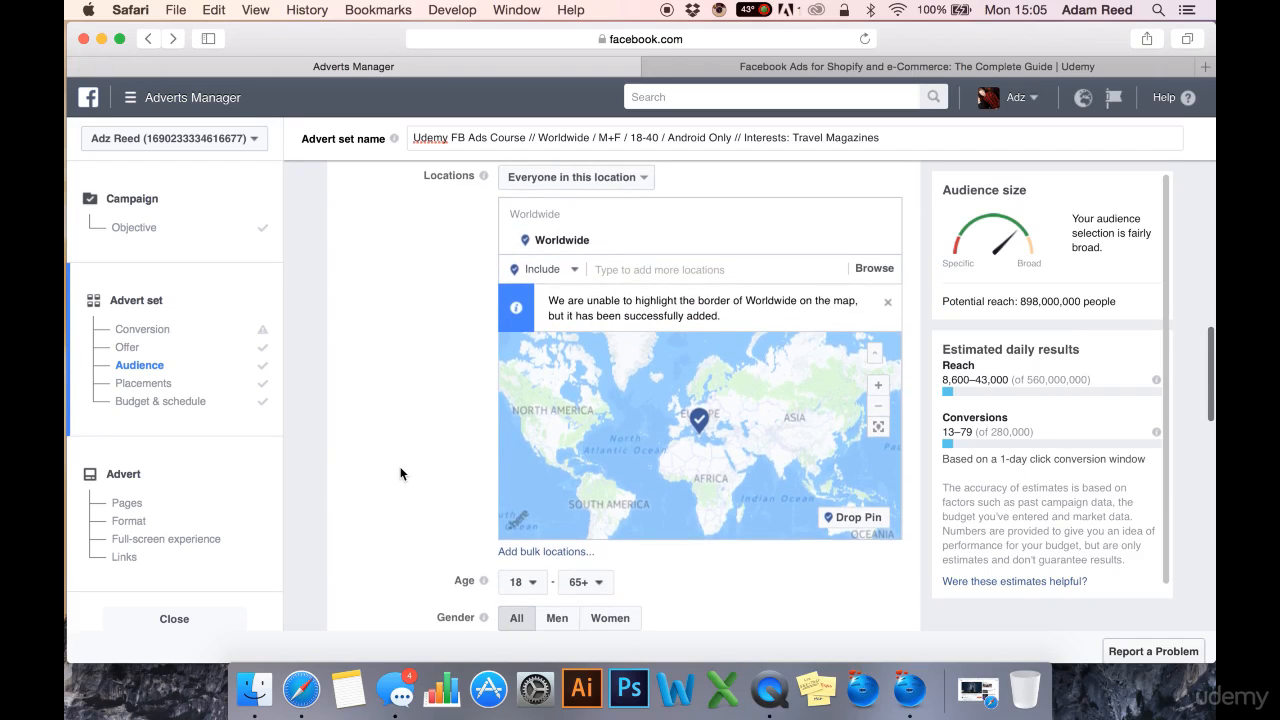
pyautogui.scroll(2, 403, 460)
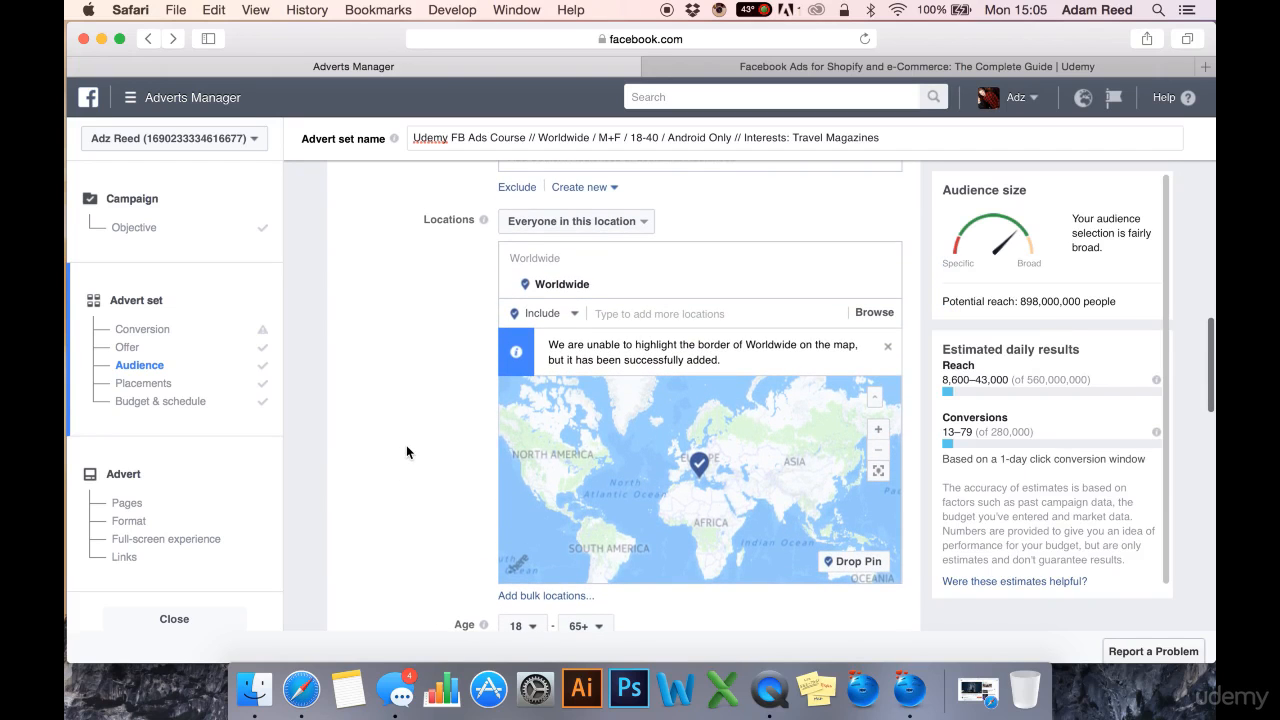
# Set the audience's minimum age to 13 and keep the maximum age at 65+
pyautogui.scroll(-4, 406, 452)
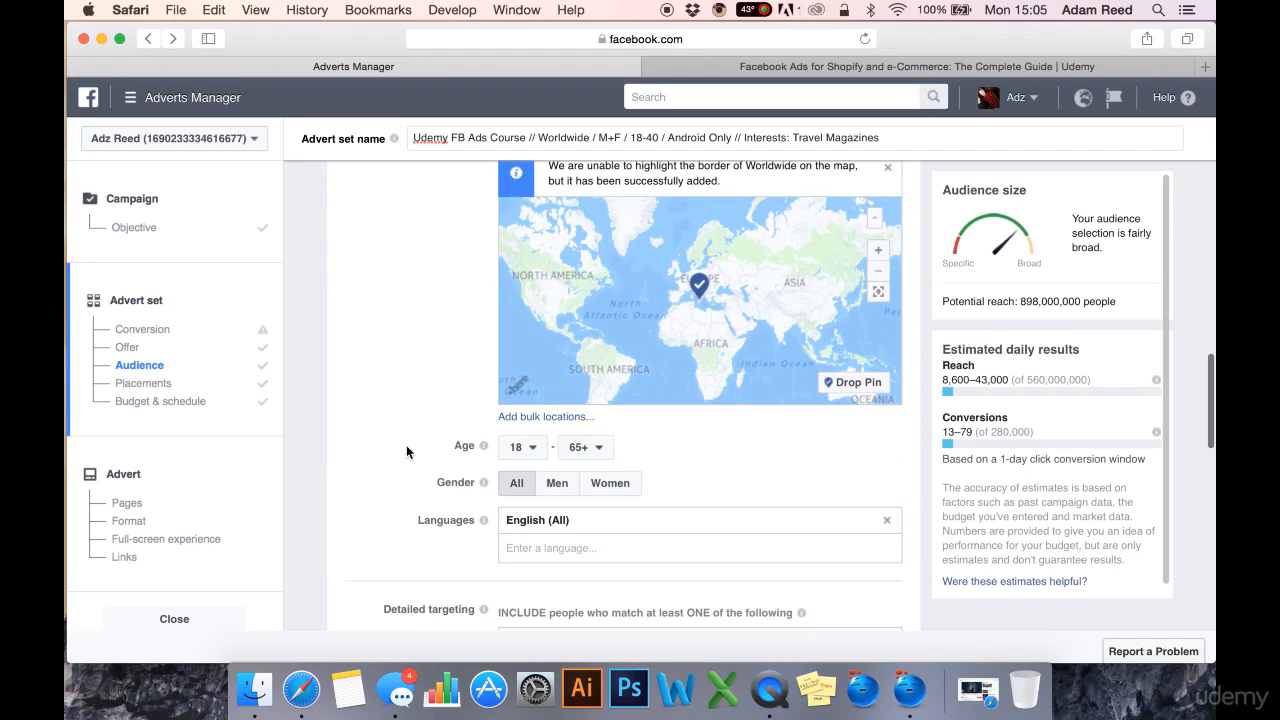
pyautogui.scroll(-1, 410, 446)
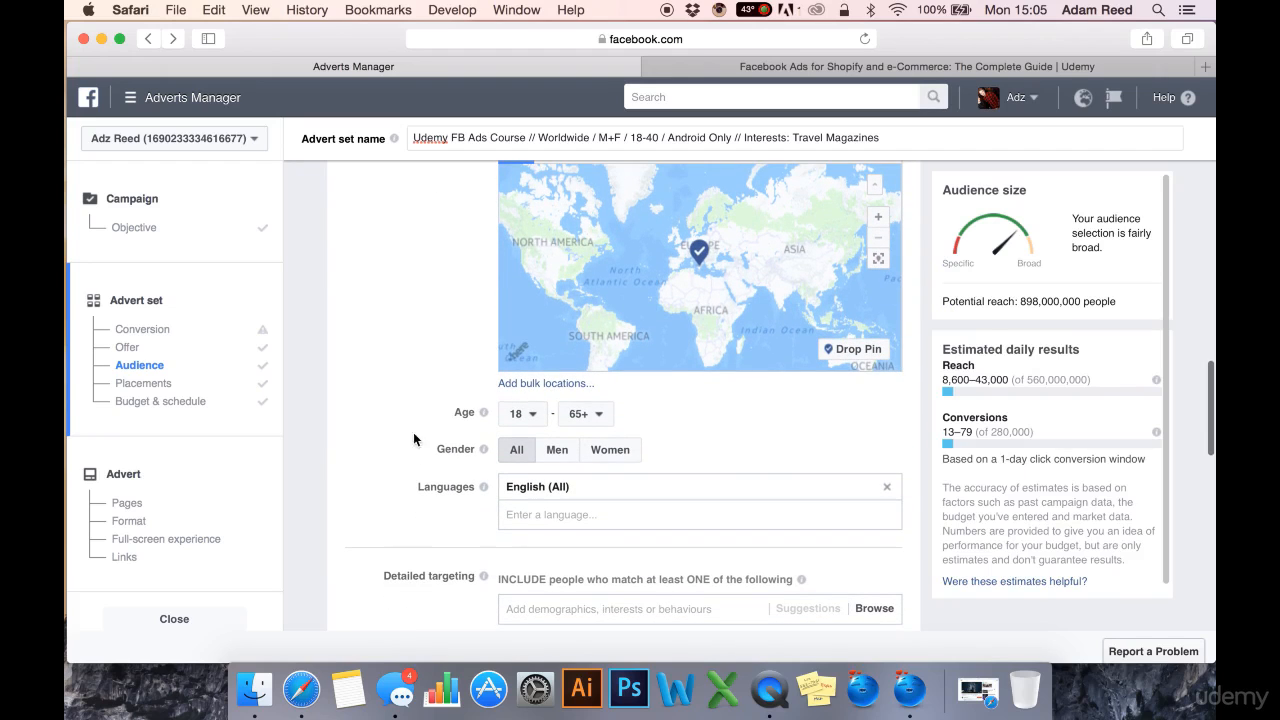
pyautogui.click(523, 416)
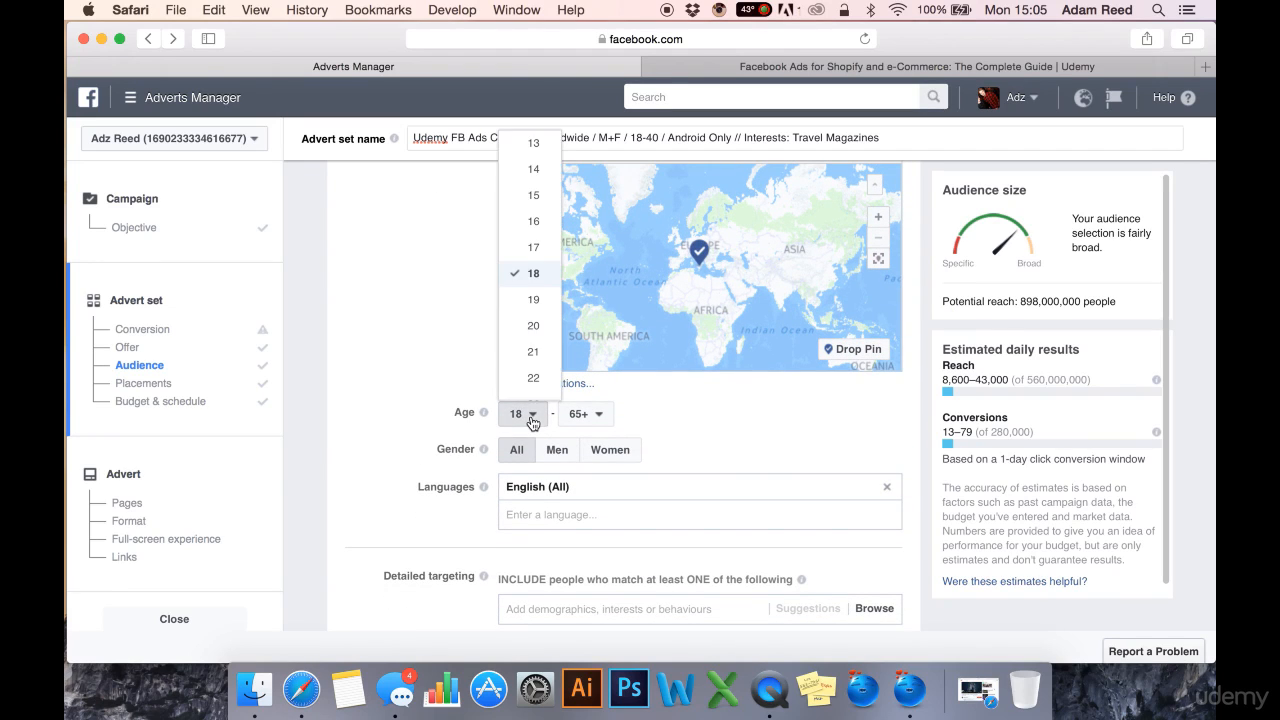
pyautogui.click(533, 145)
pyautogui.click(588, 413)
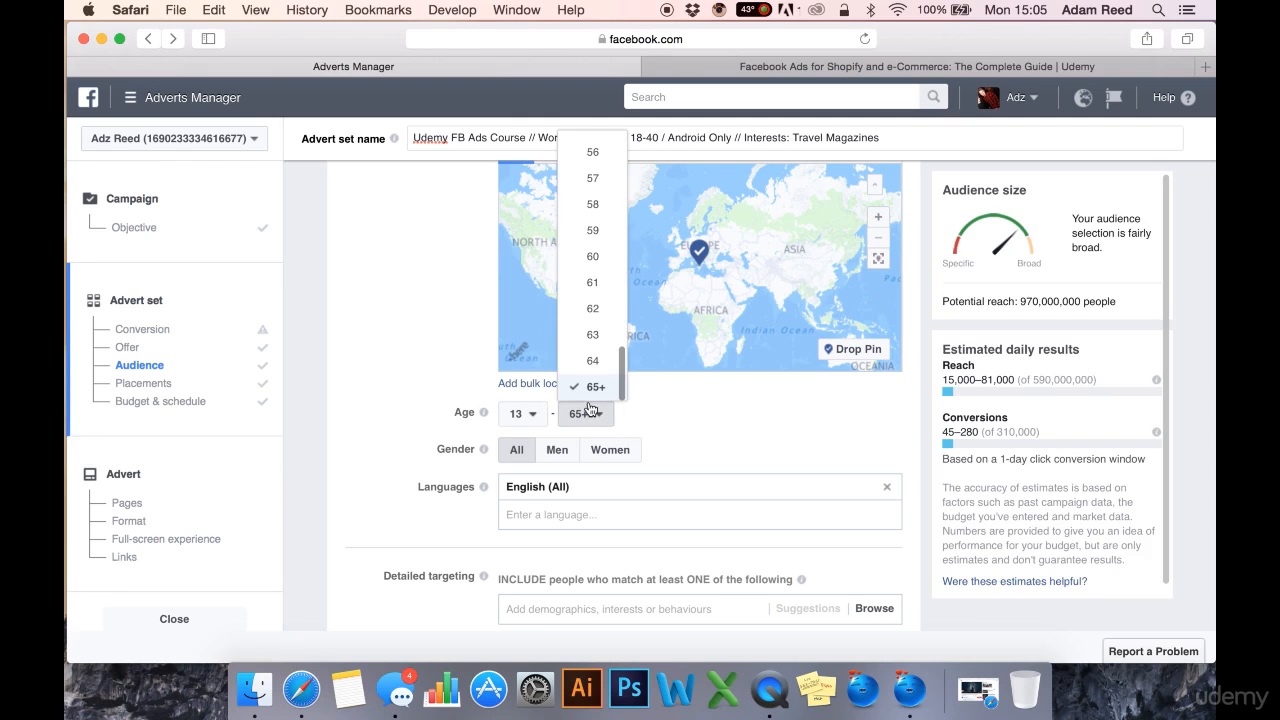
pyautogui.click(595, 387)
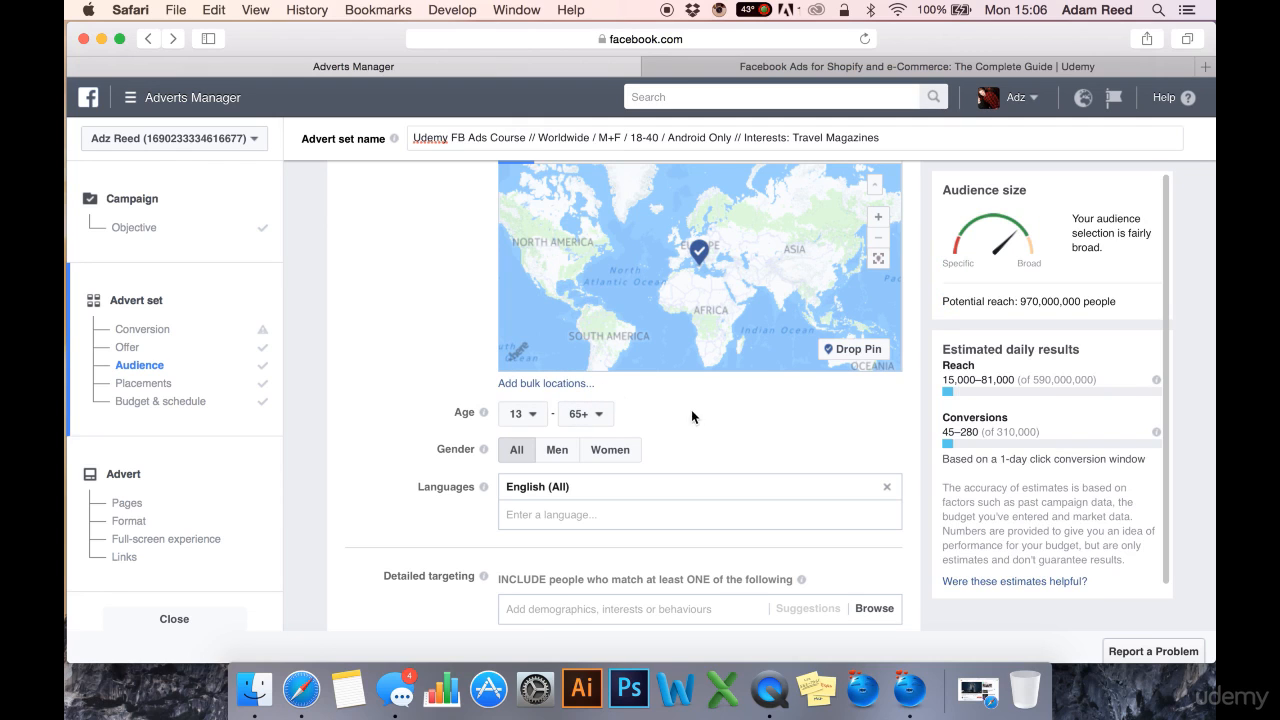
# Raise the audience's minimum age first to 18 and then to 20
pyautogui.click(518, 415)
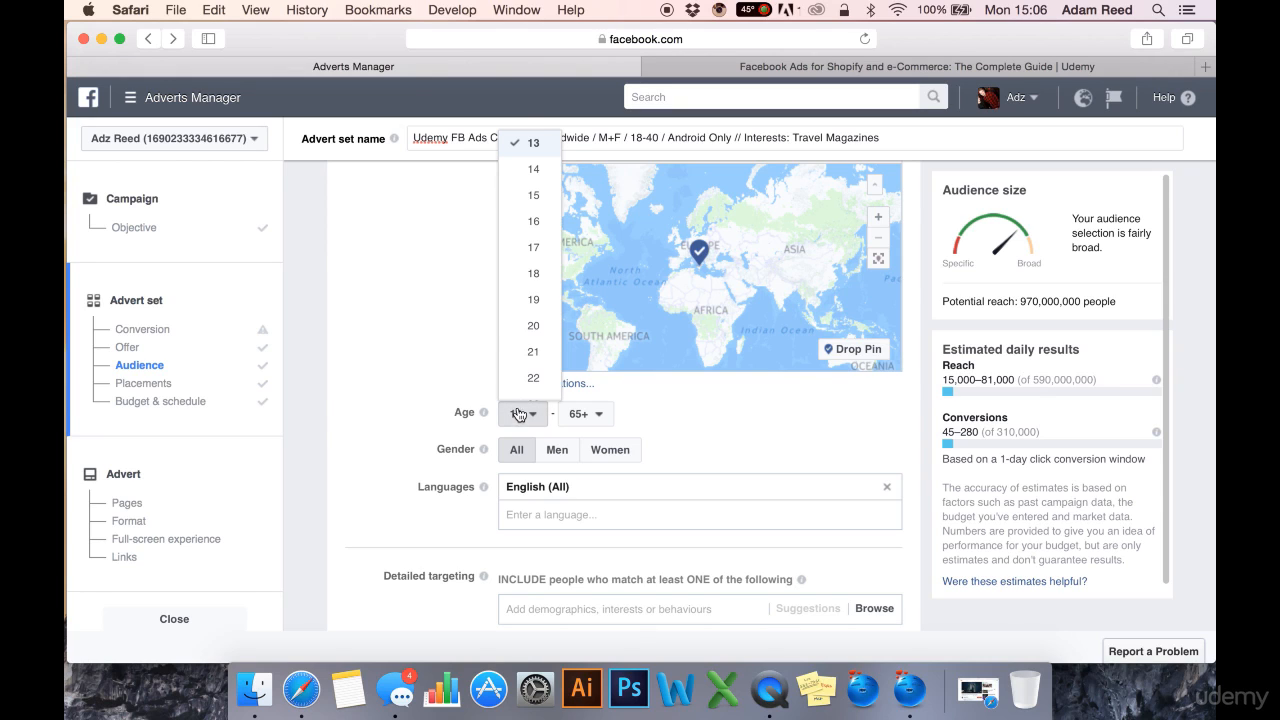
pyautogui.click(534, 277)
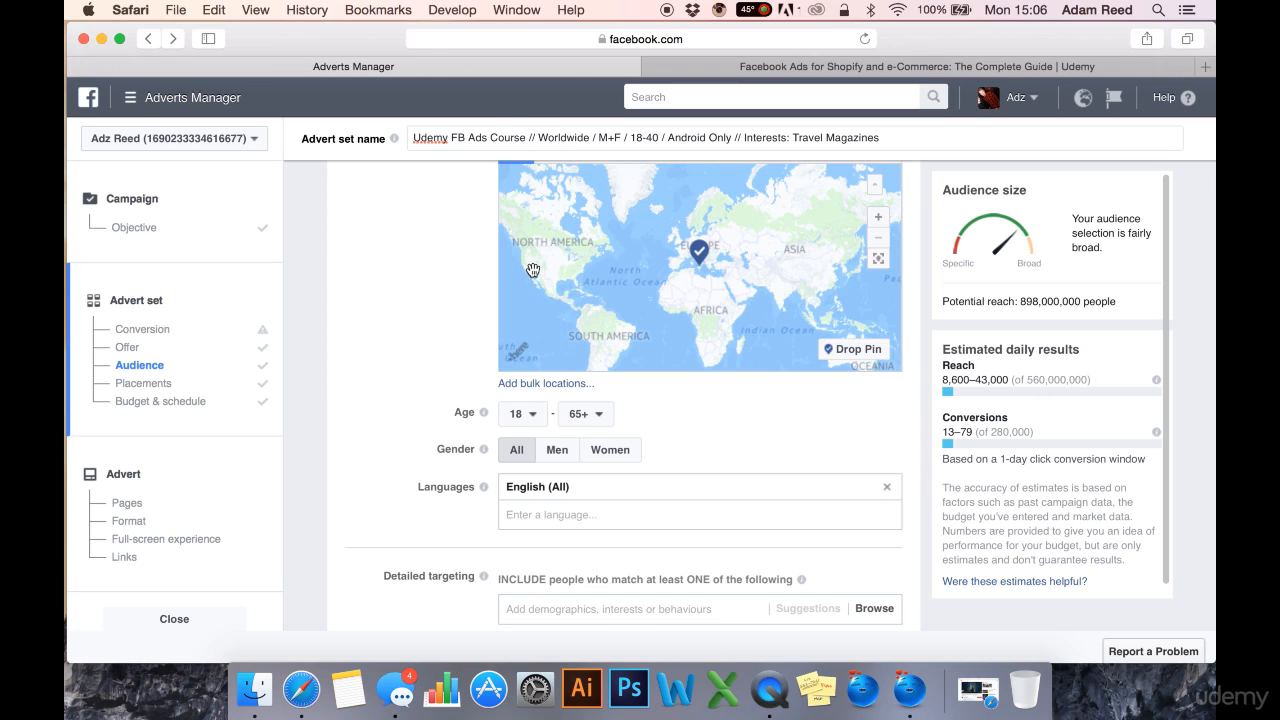
pyautogui.click(522, 418)
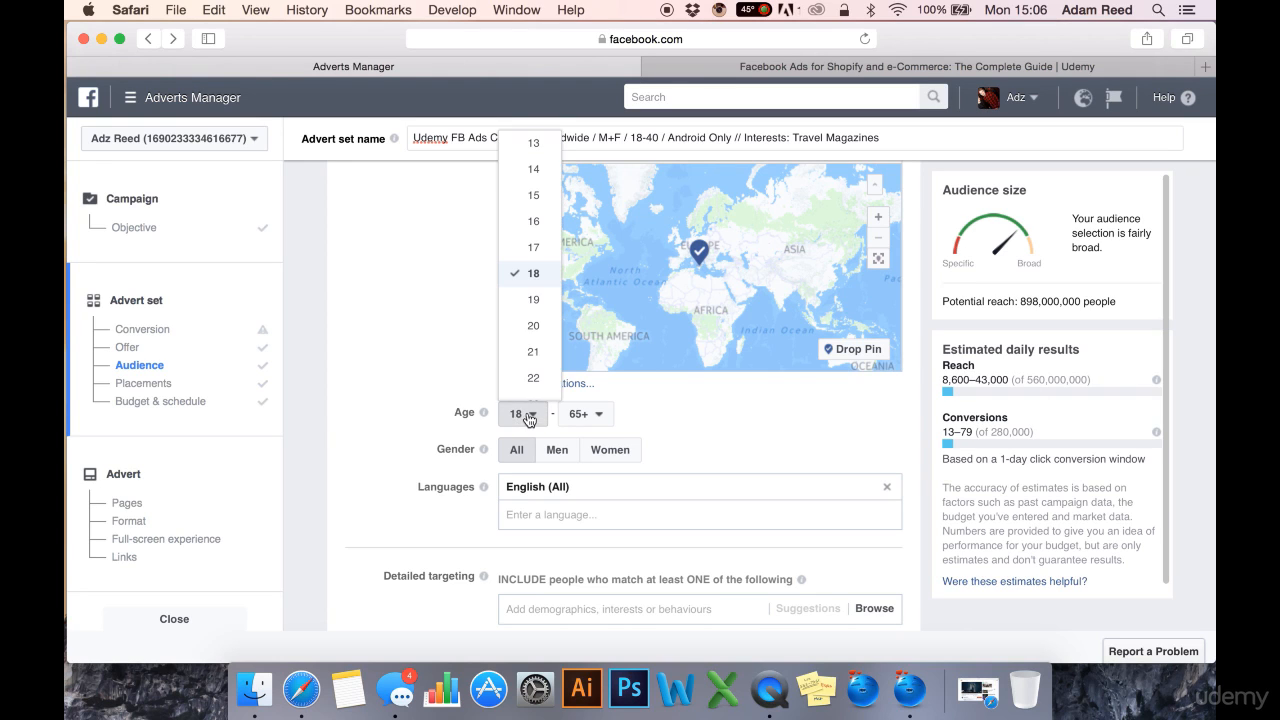
pyautogui.click(534, 328)
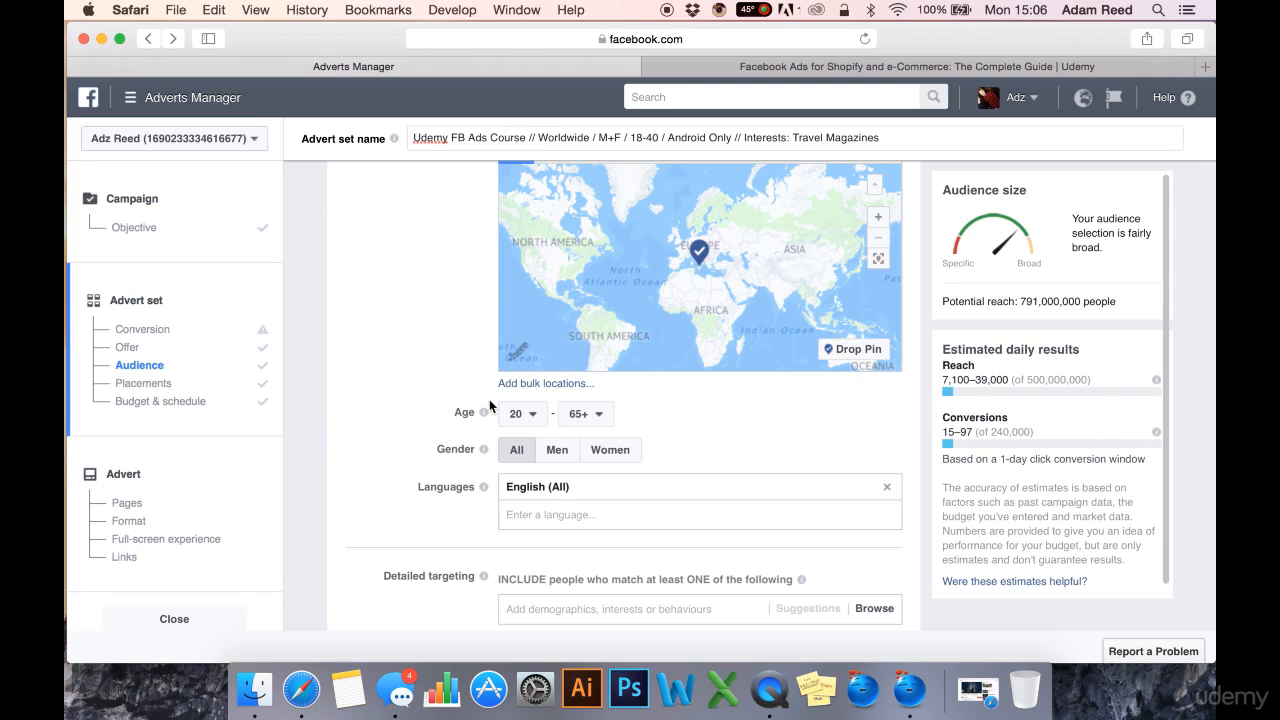
# Set the audience's maximum age to 40
pyautogui.click(598, 416)
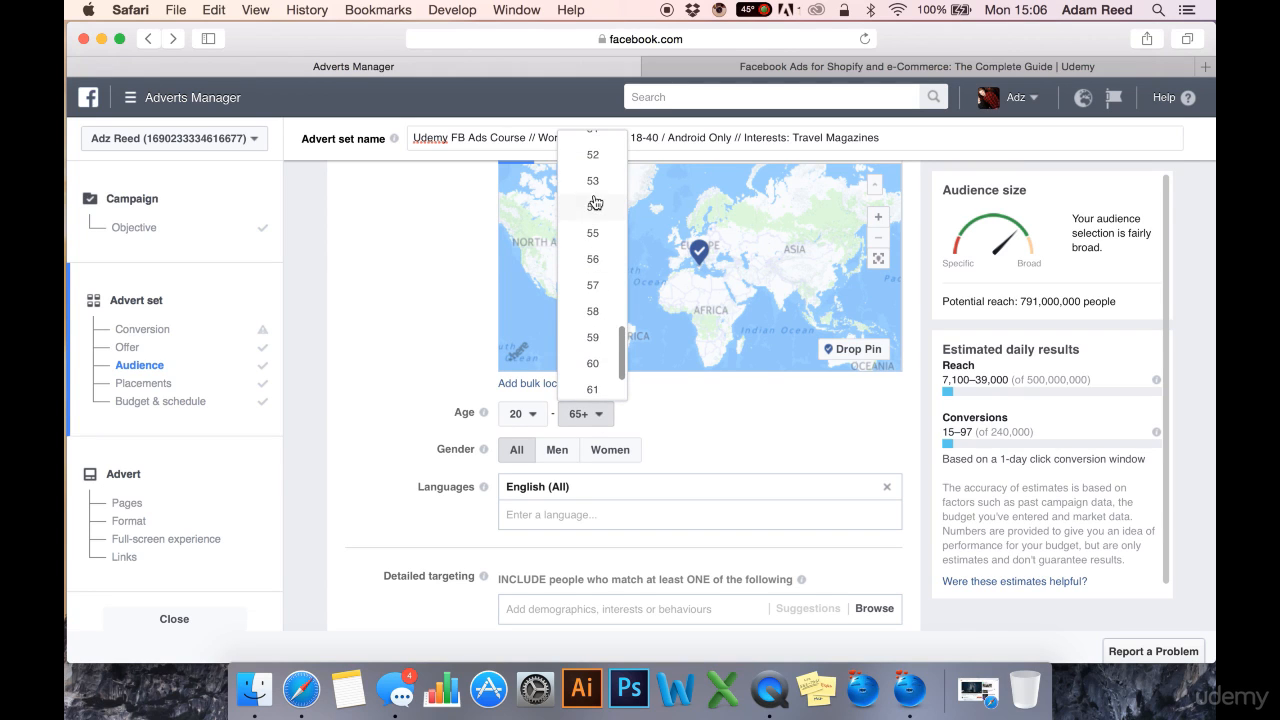
pyautogui.scroll(3, 594, 205)
pyautogui.scroll(8, 594, 201)
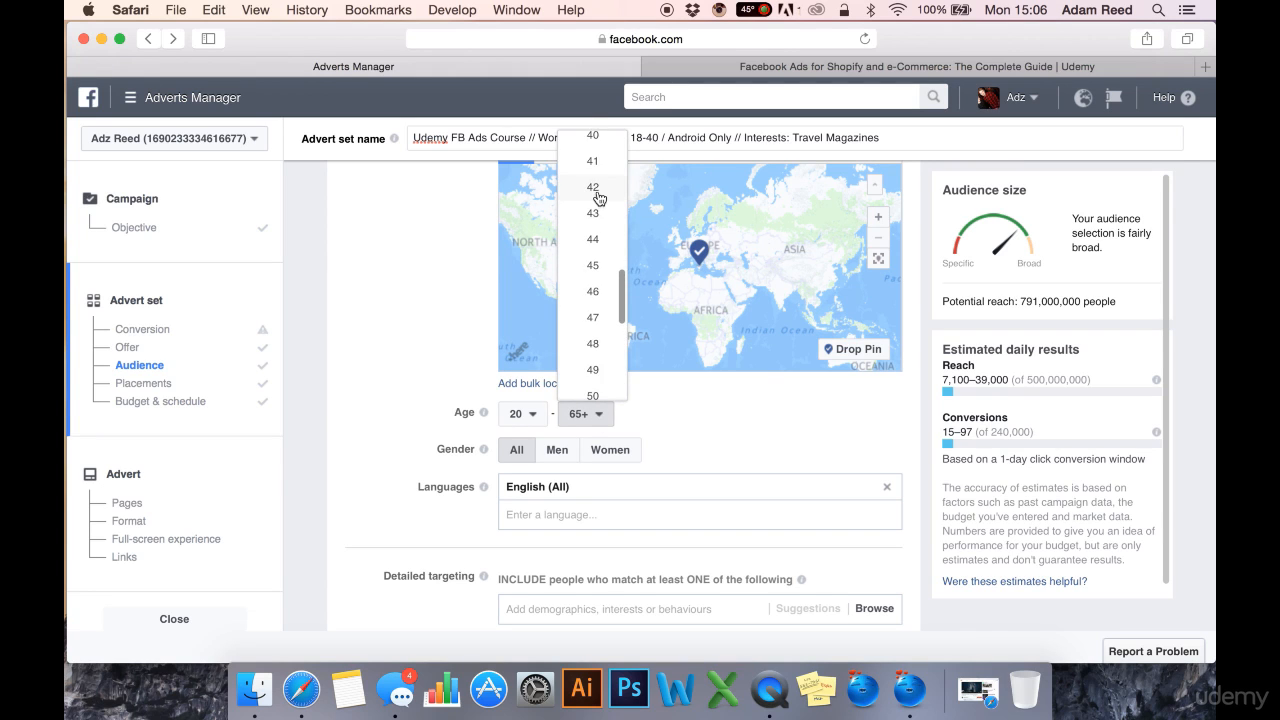
pyautogui.scroll(1, 597, 197)
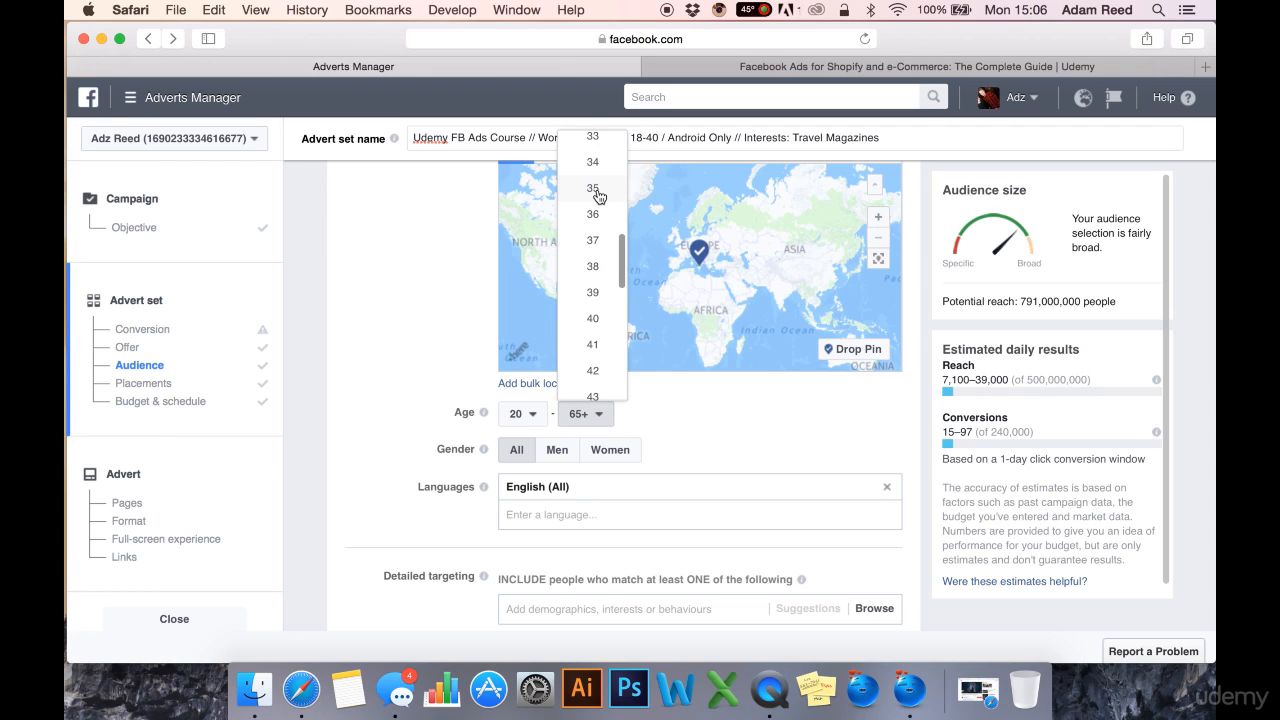
pyautogui.scroll(1, 597, 200)
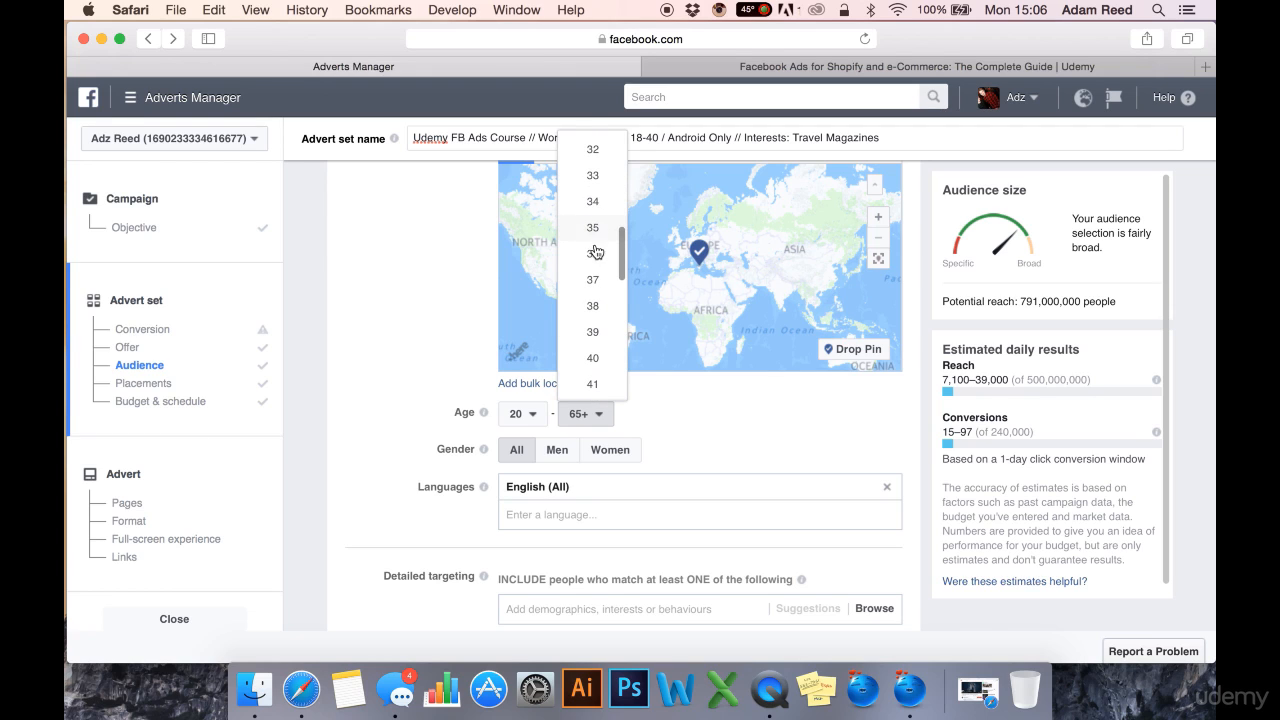
pyautogui.click(594, 357)
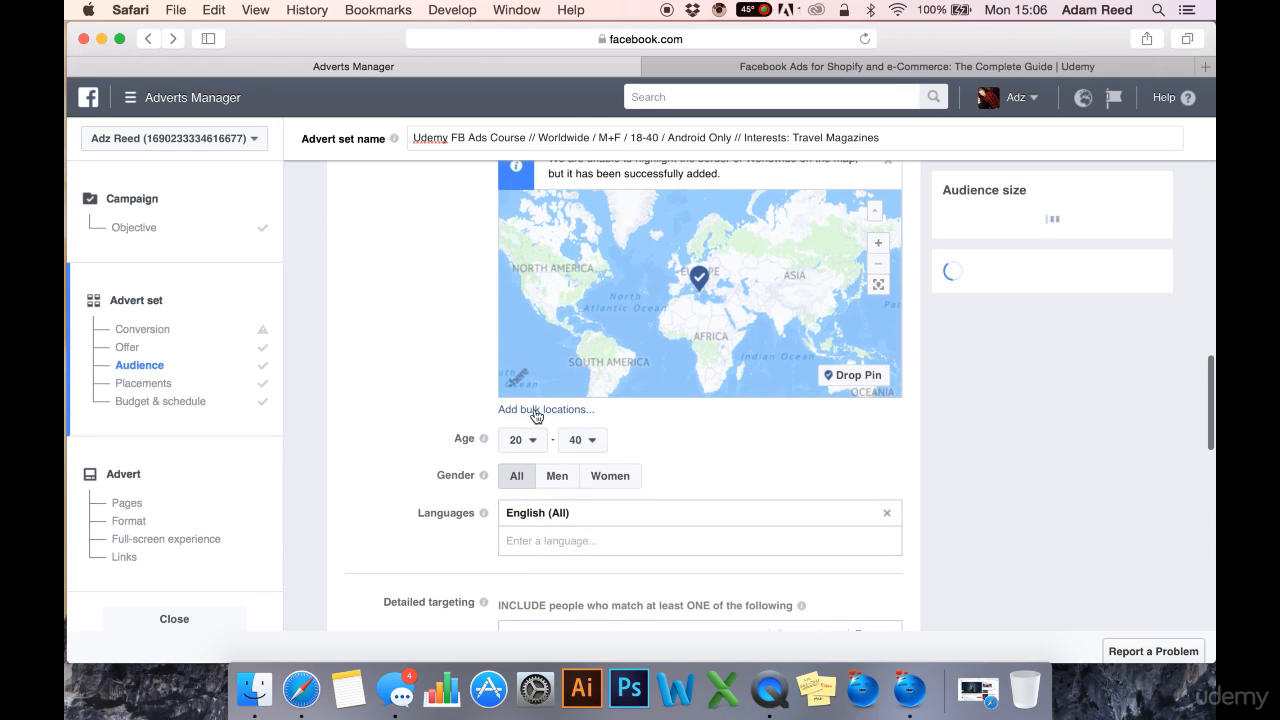
# Switch the audience's gender to Men, then to Women, and back to All
pyautogui.click(558, 479)
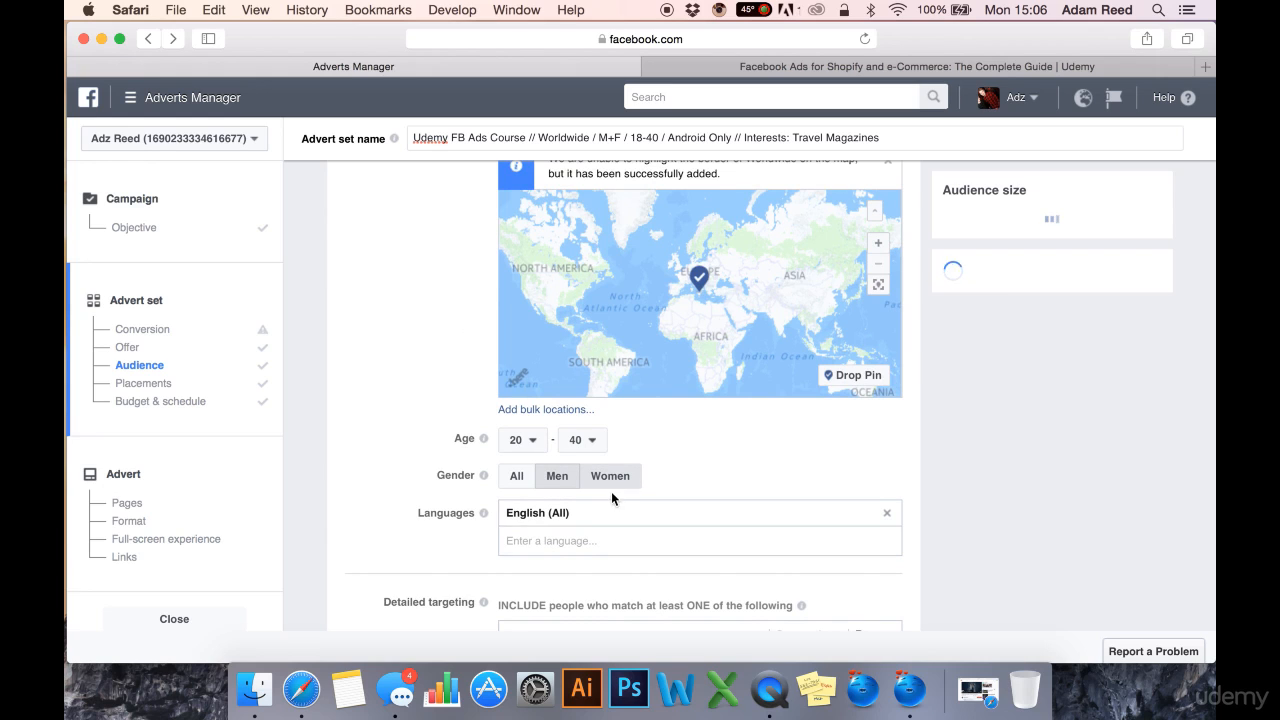
pyautogui.click(611, 492)
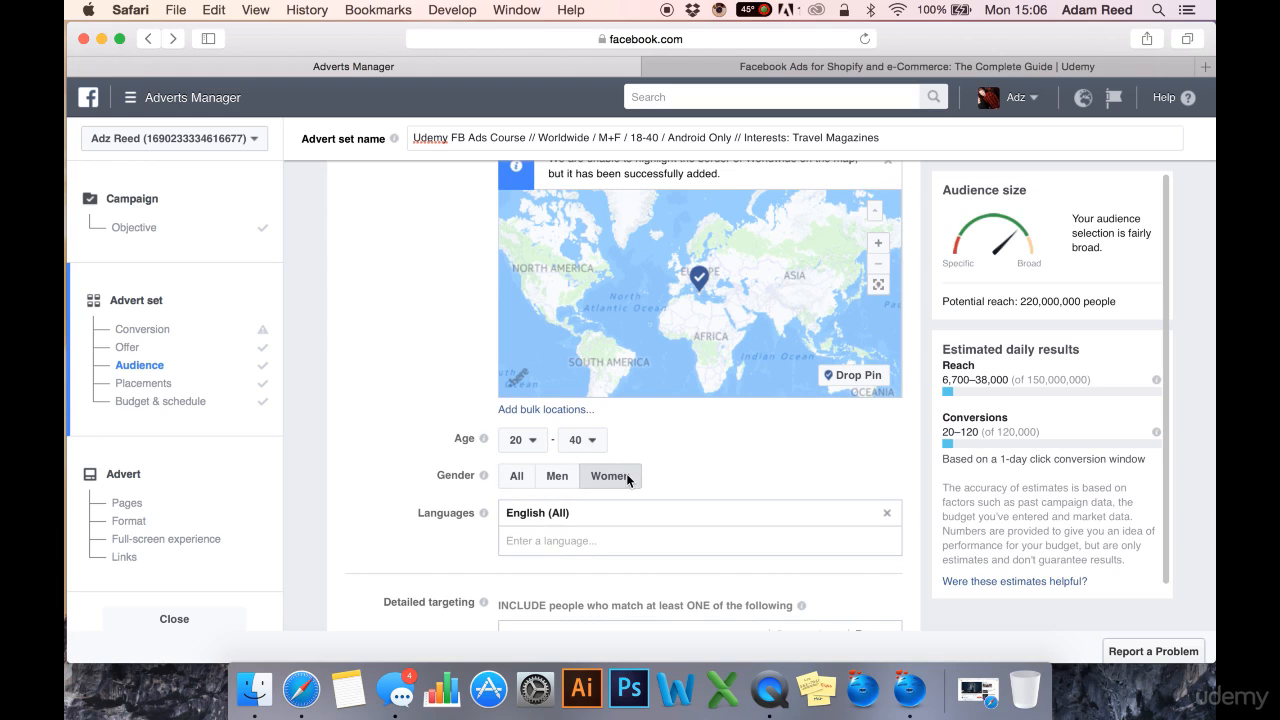
pyautogui.click(517, 477)
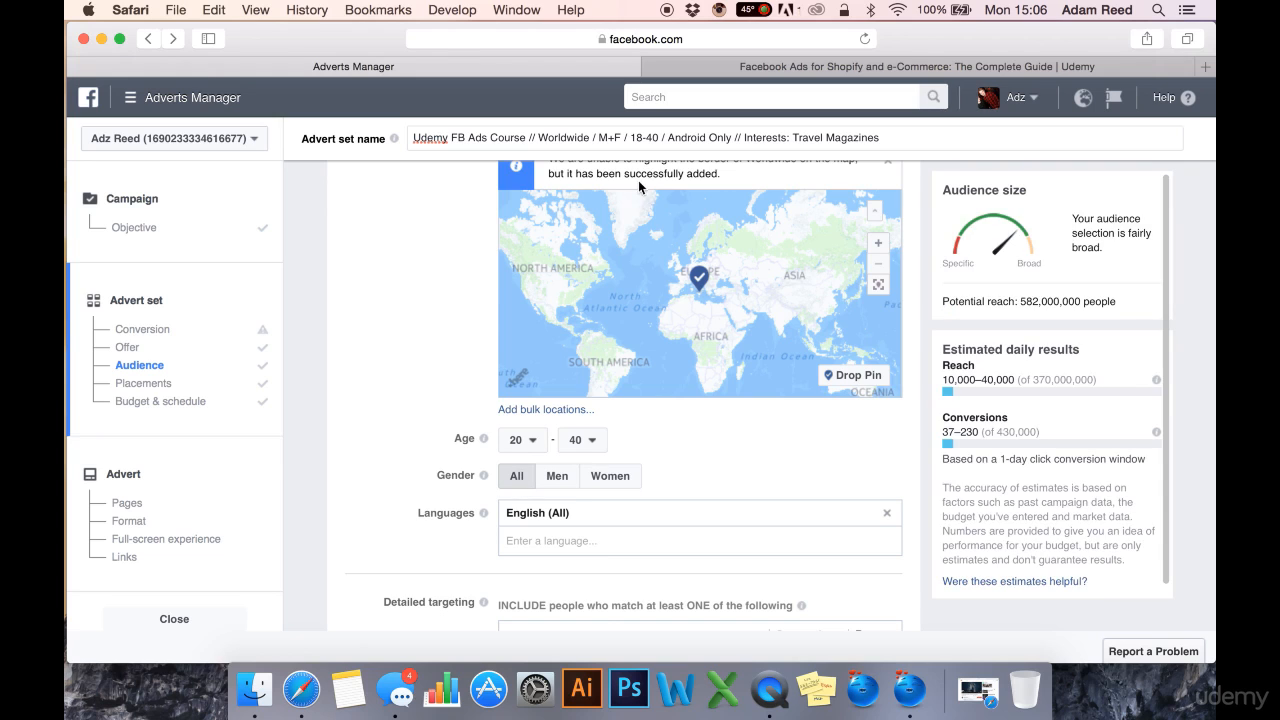
# Set the audience's minimum age to 18
pyautogui.click(524, 441)
pyautogui.click(536, 302)
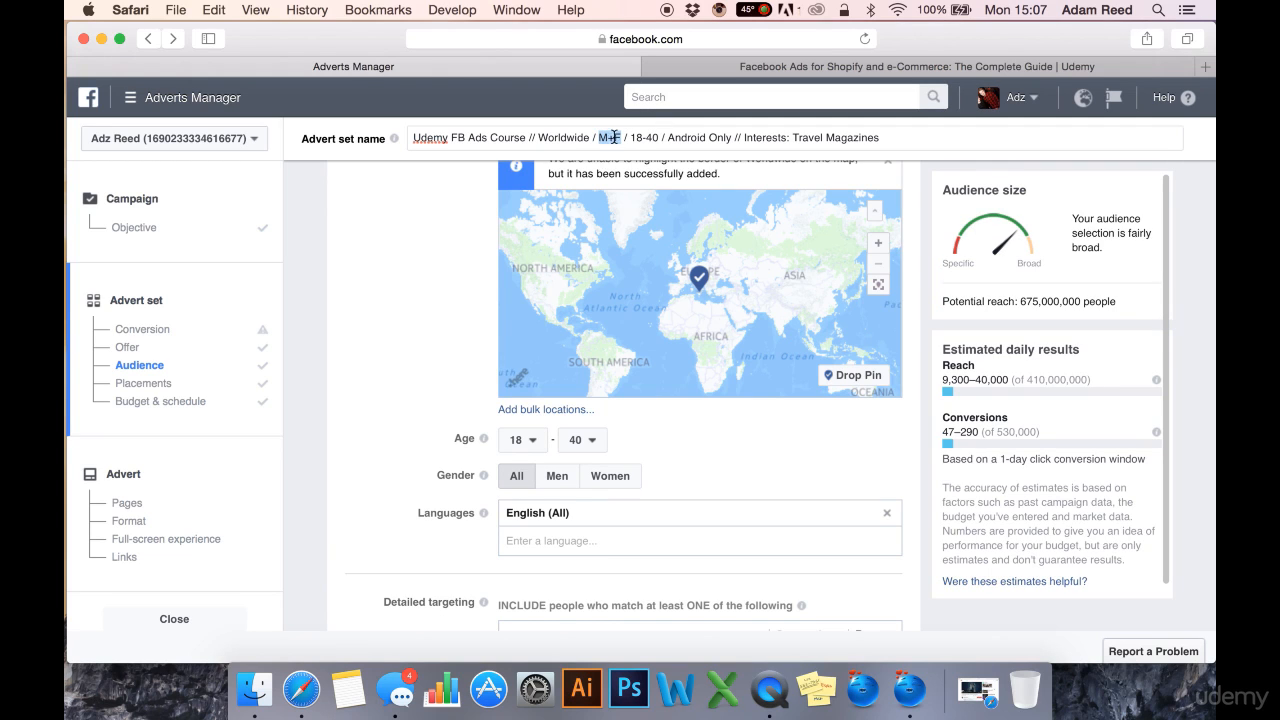
# Delete the gender part of the advert set name and re-enter it as "/ M+F" after Worldwide
pyautogui.click(614, 137)
pyautogui.moveTo(612, 138); pyautogui.dragTo(602, 139)
pyautogui.click(621, 138)
pyautogui.press('BackSpace')
pyautogui.press('BackSpace')
pyautogui.press('BackSpace')
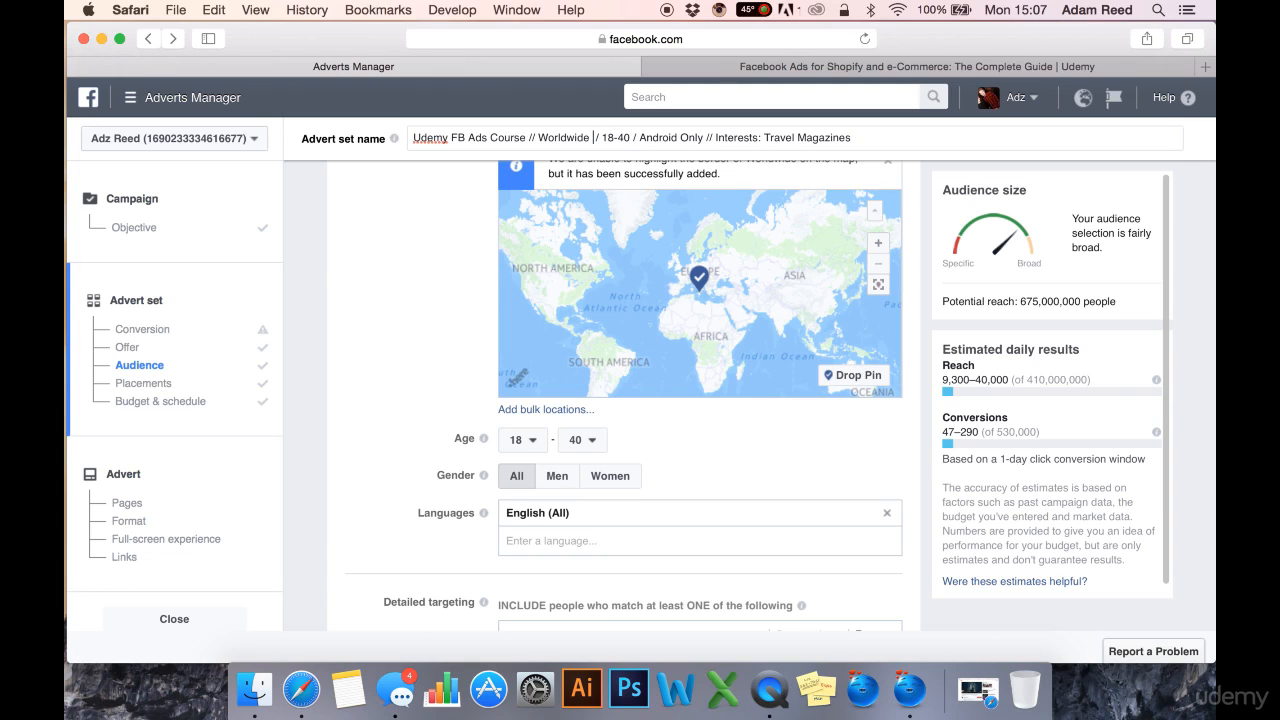
pyautogui.press('BackSpace')
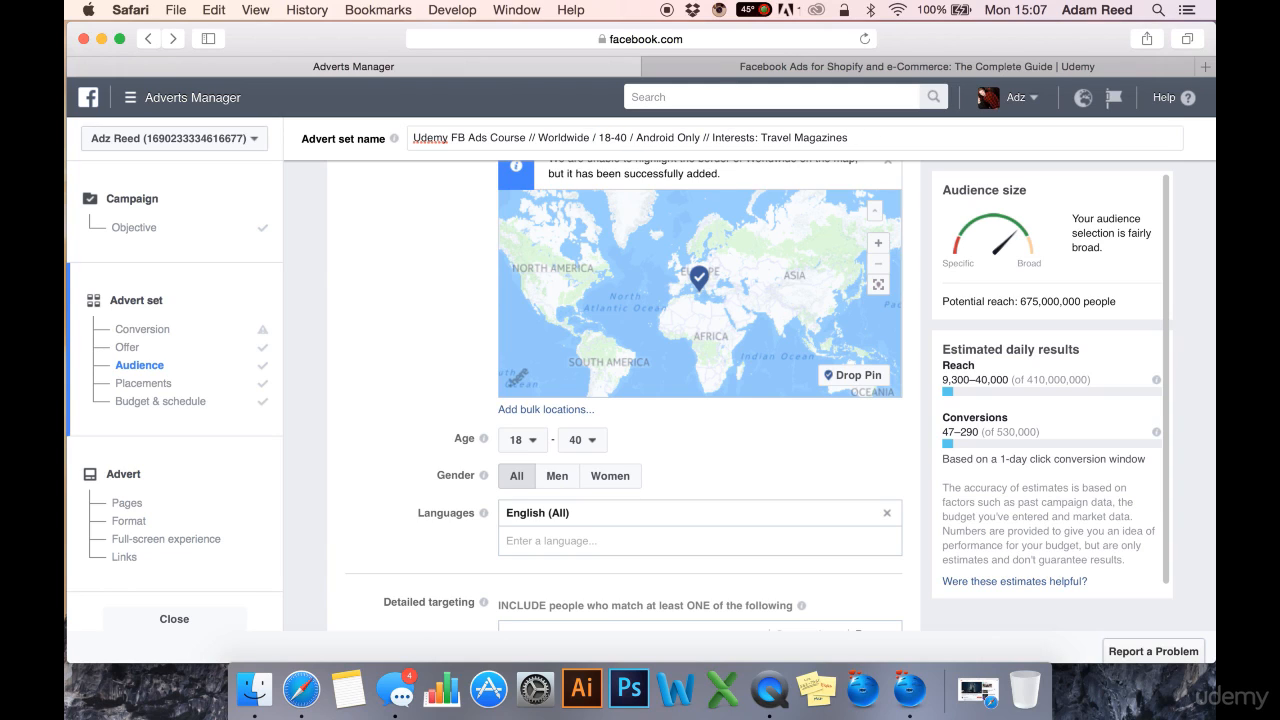
pyautogui.write('/ M+')
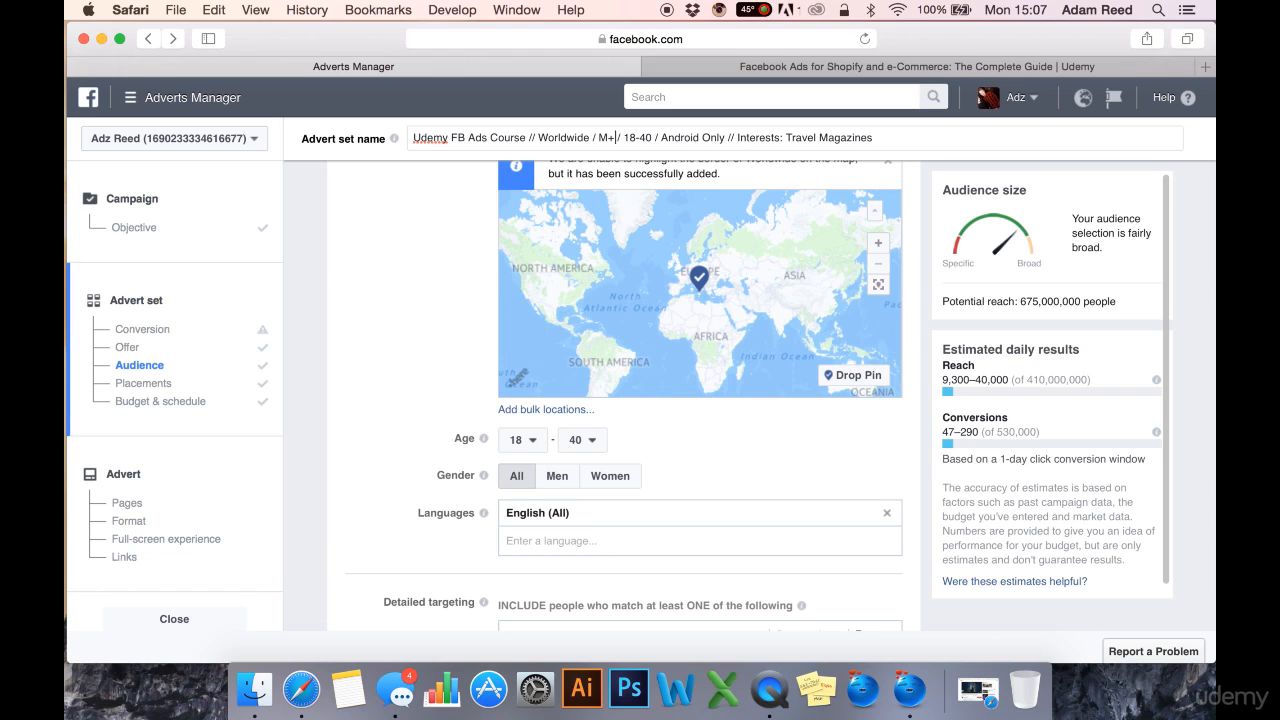
pyautogui.write('F')
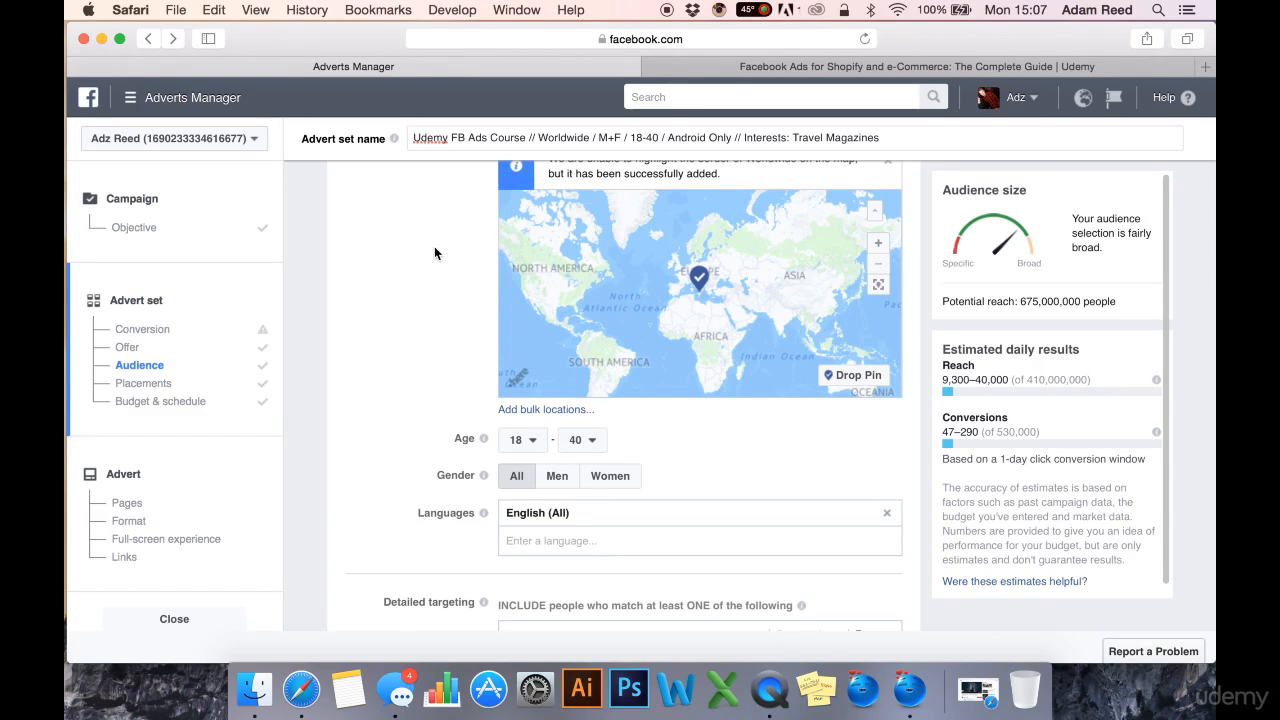
# Compare the advert set name with the audience's location, age, gender and language settings, and look over the detailed targeting section
pyautogui.moveTo(909, 137); pyautogui.dragTo(401, 128)
pyautogui.scroll(9, 425, 213)
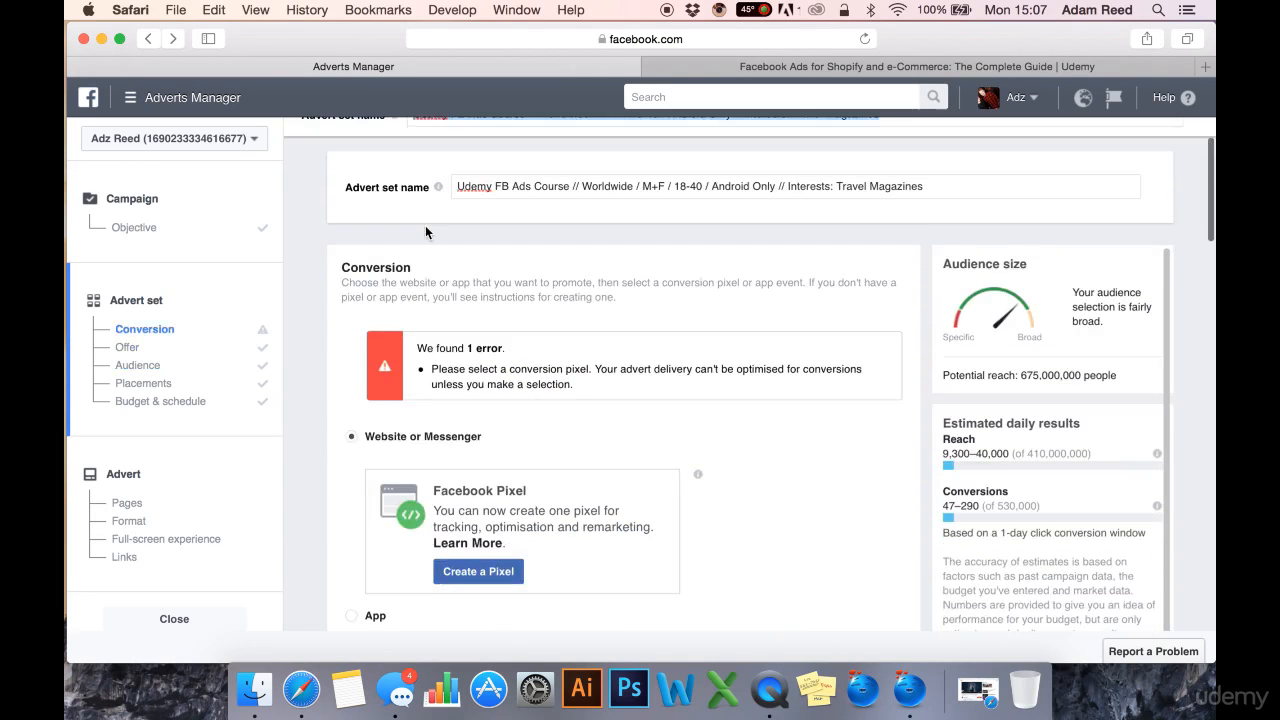
pyautogui.scroll(-9, 446, 371)
pyautogui.scroll(-5, 446, 376)
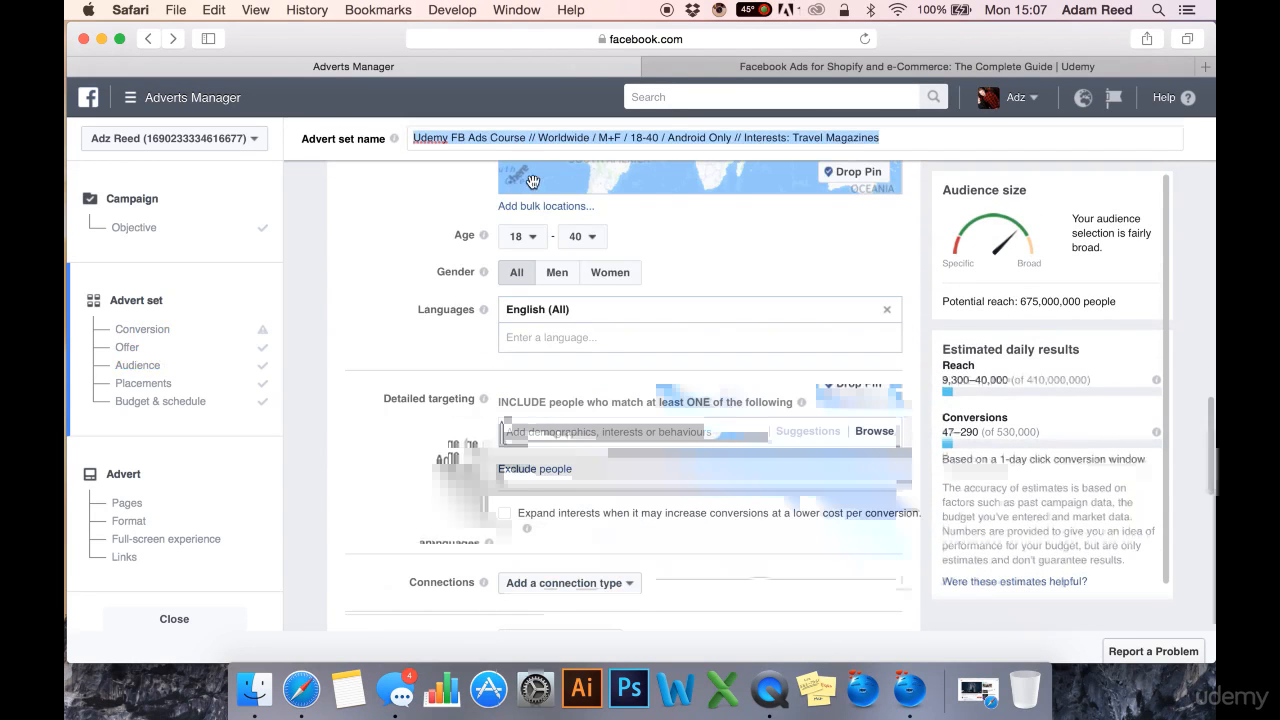
pyautogui.click(451, 205)
pyautogui.scroll(5, 451, 206)
pyautogui.scroll(3, 451, 206)
pyautogui.scroll(-8, 434, 392)
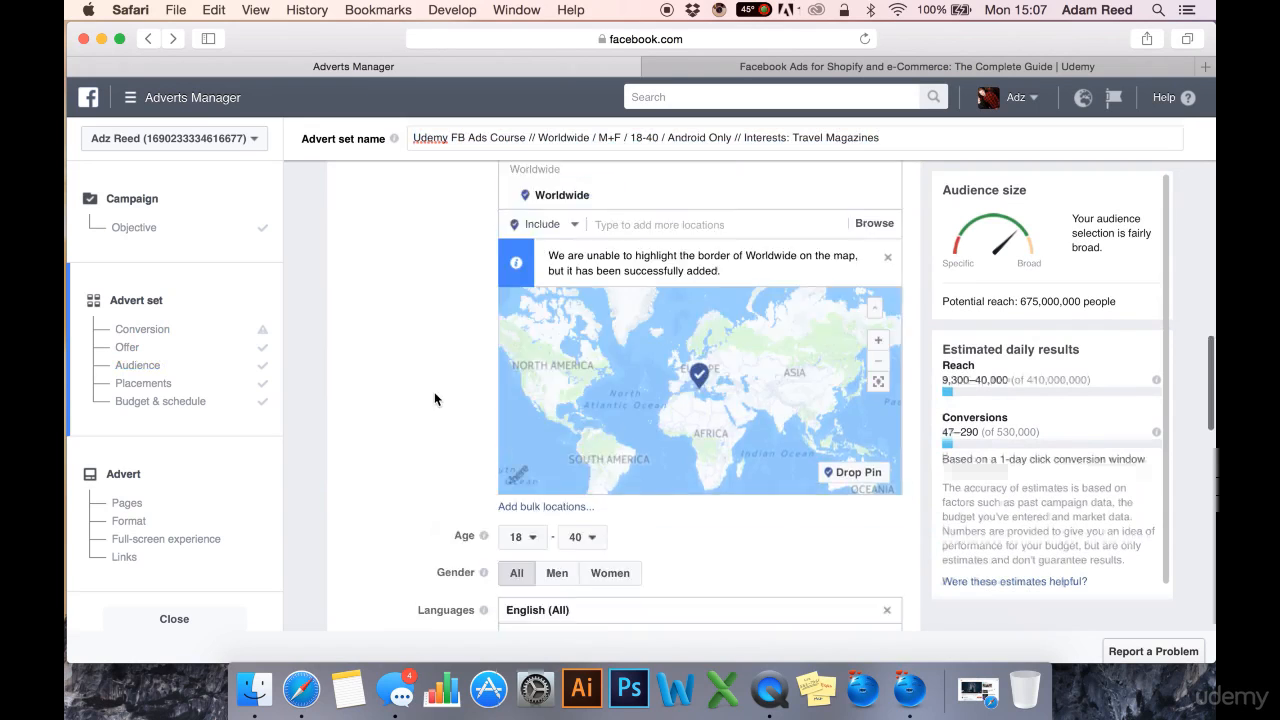
pyautogui.scroll(2, 434, 392)
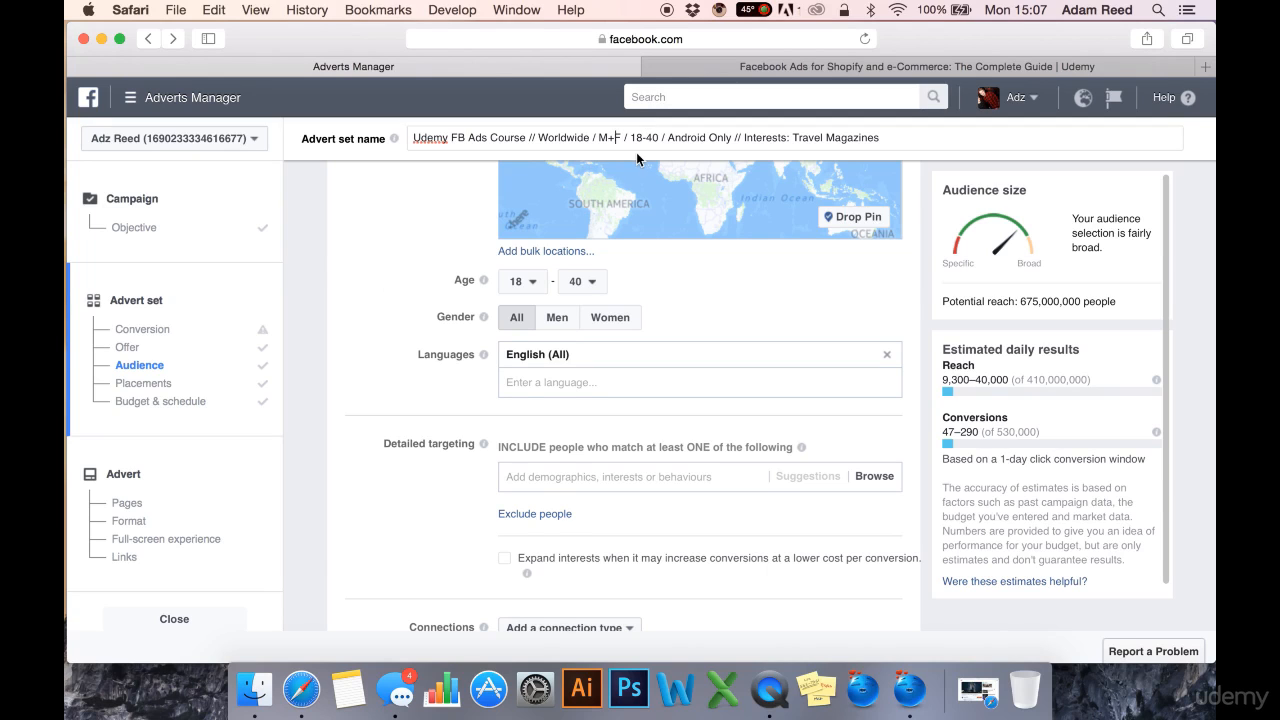
pyautogui.moveTo(648, 138); pyautogui.dragTo(606, 137)
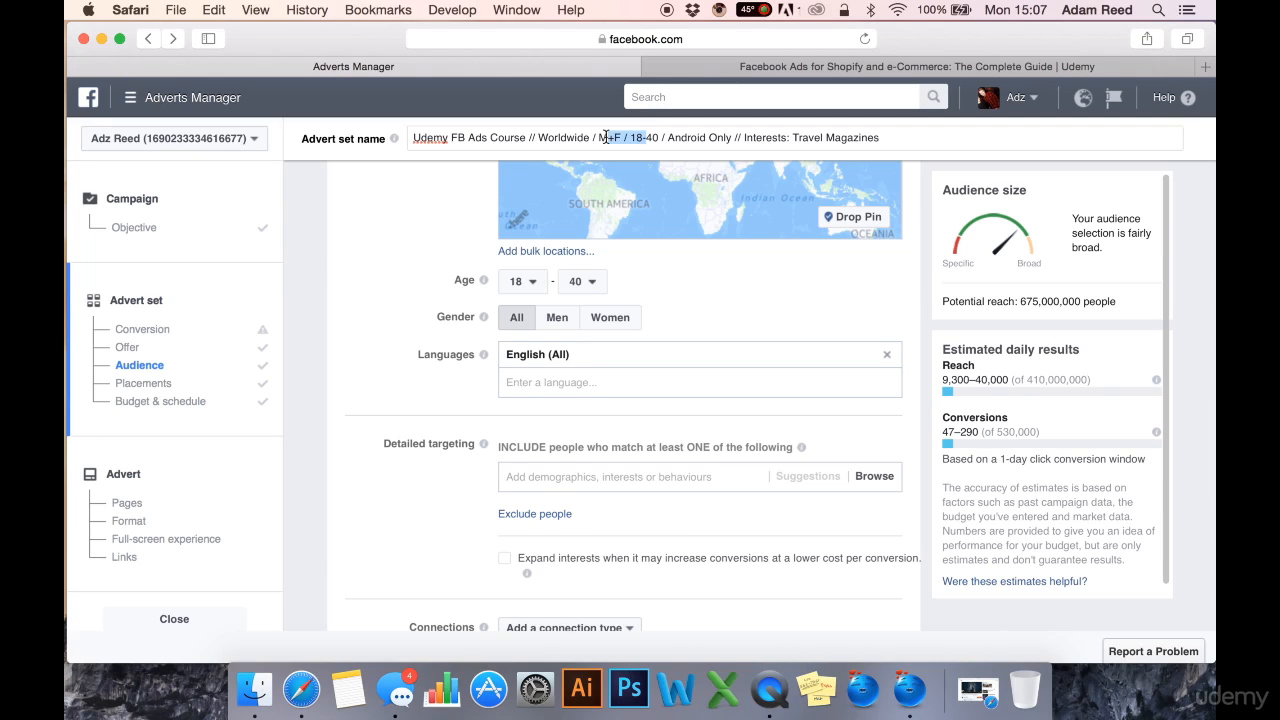
pyautogui.click(421, 245)
pyautogui.scroll(-3, 415, 300)
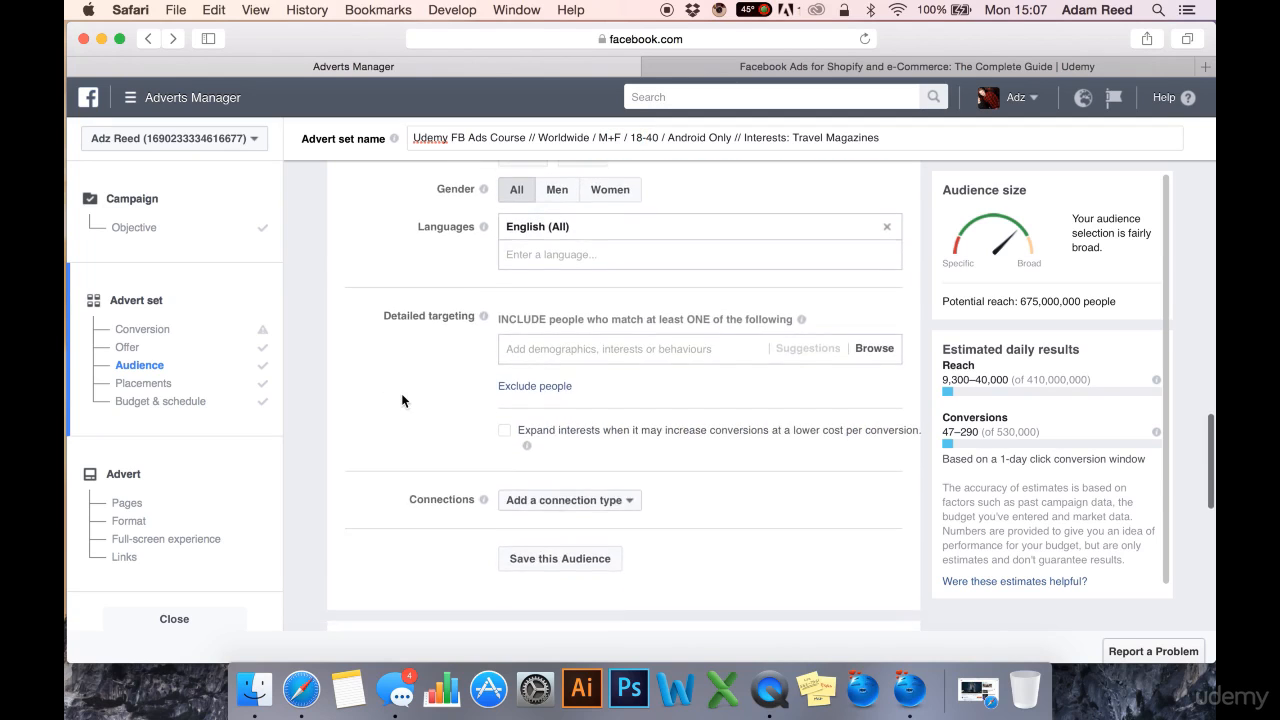
# Review the audience's location, age, gender and language settings again, and view the available minimum ages without changing the selection
pyautogui.scroll(8, 401, 393)
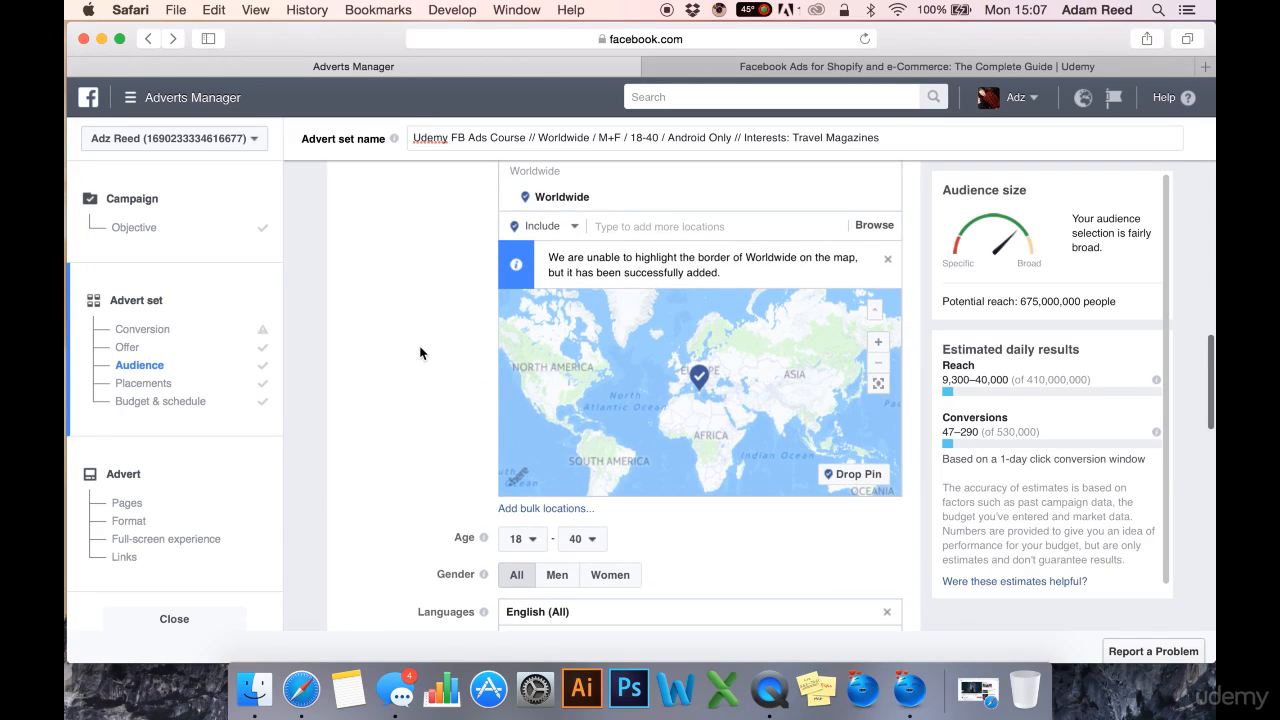
pyautogui.scroll(2, 449, 331)
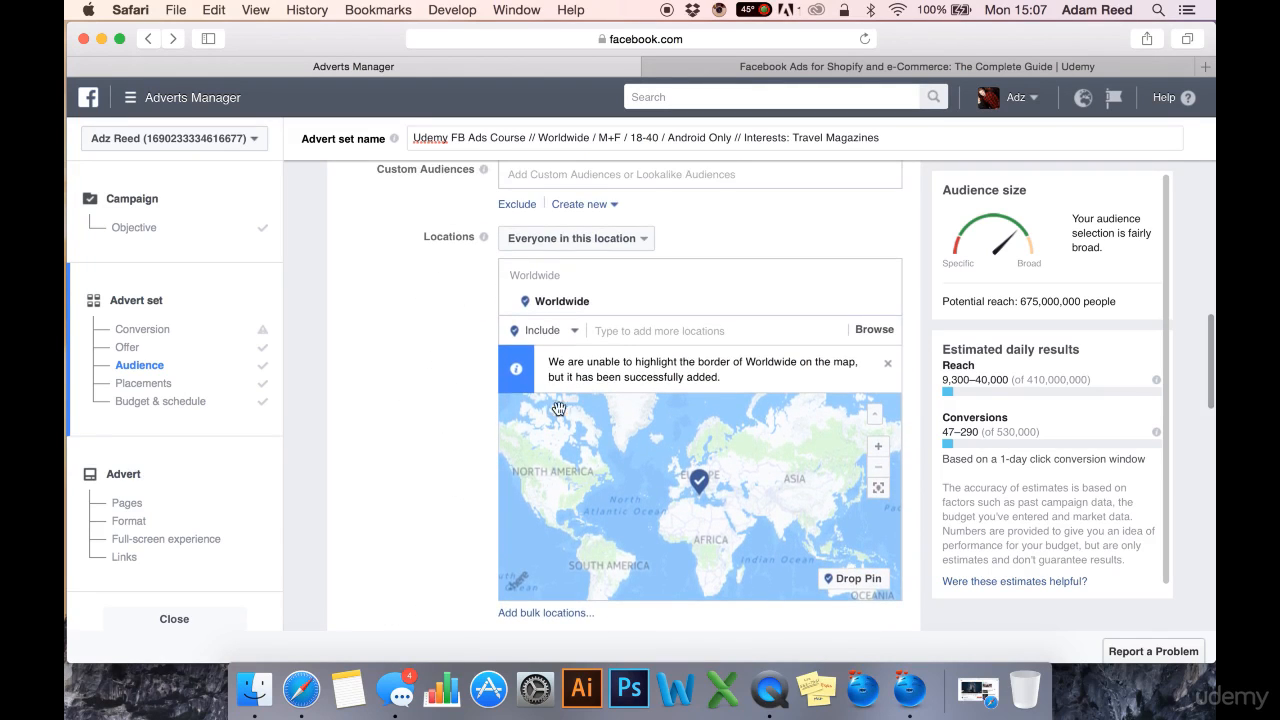
pyautogui.scroll(-5, 431, 446)
pyautogui.scroll(-1, 431, 446)
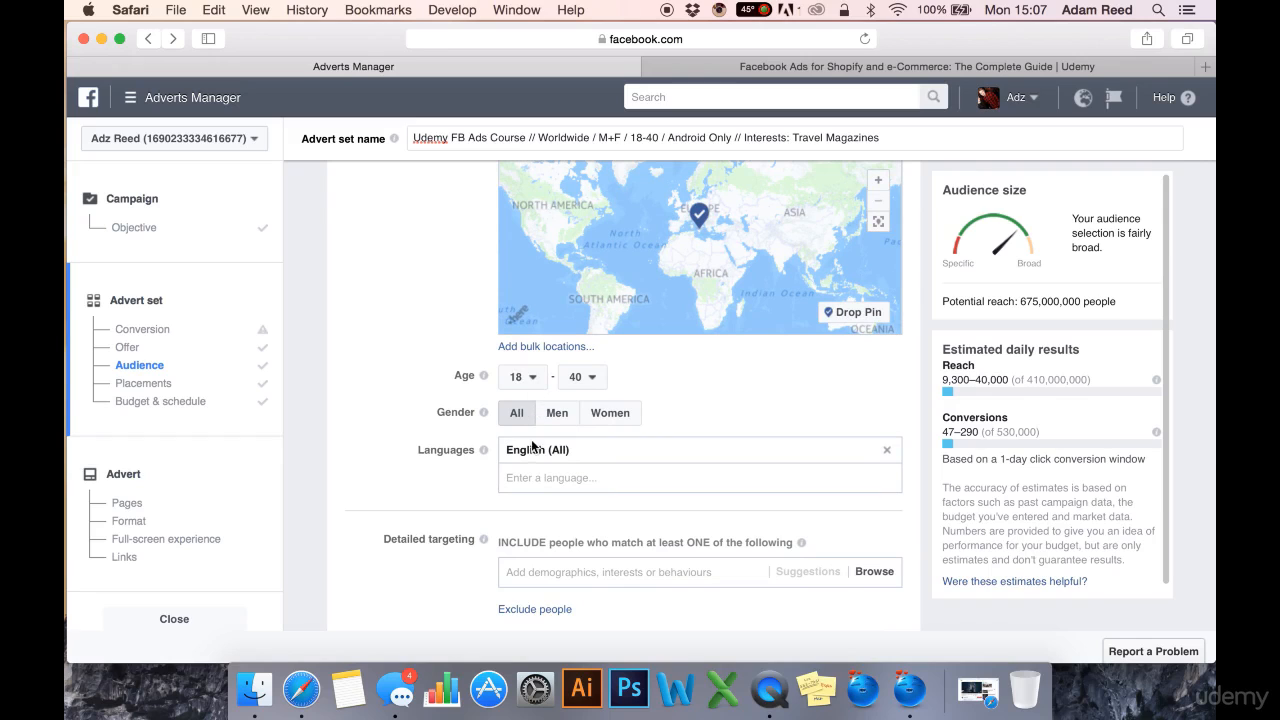
pyautogui.scroll(4, 430, 290)
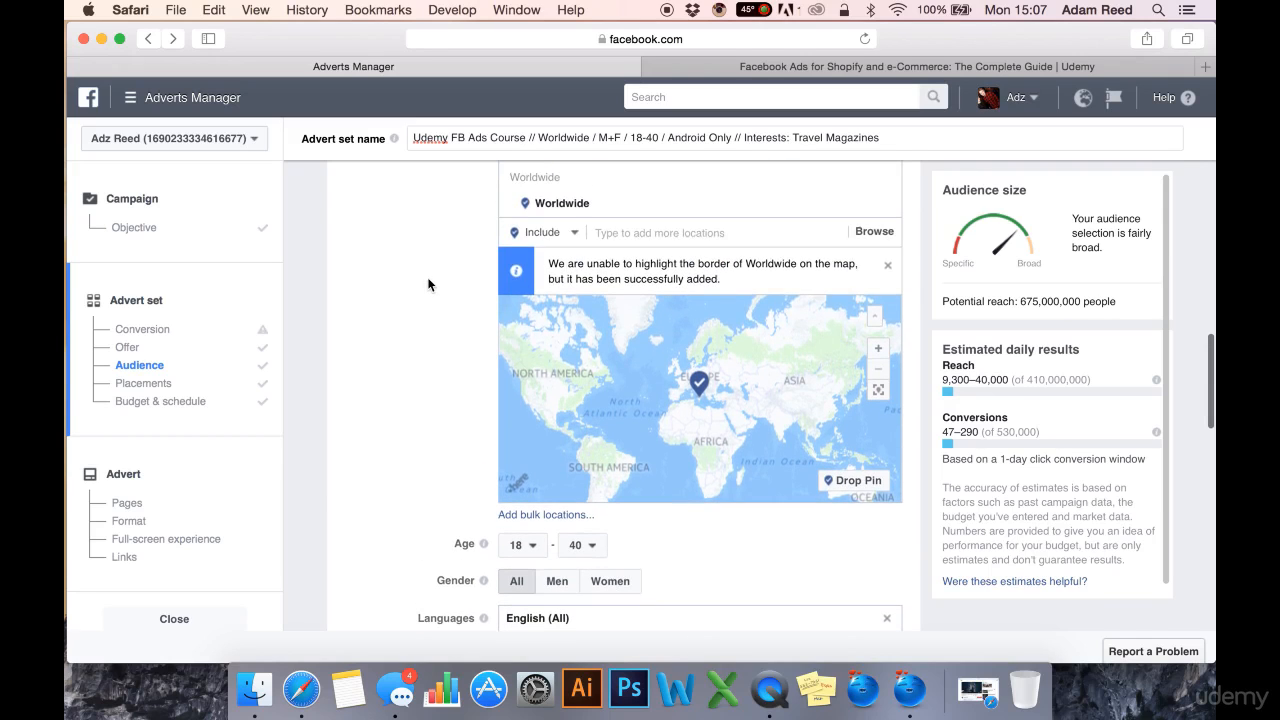
pyautogui.scroll(-2, 427, 294)
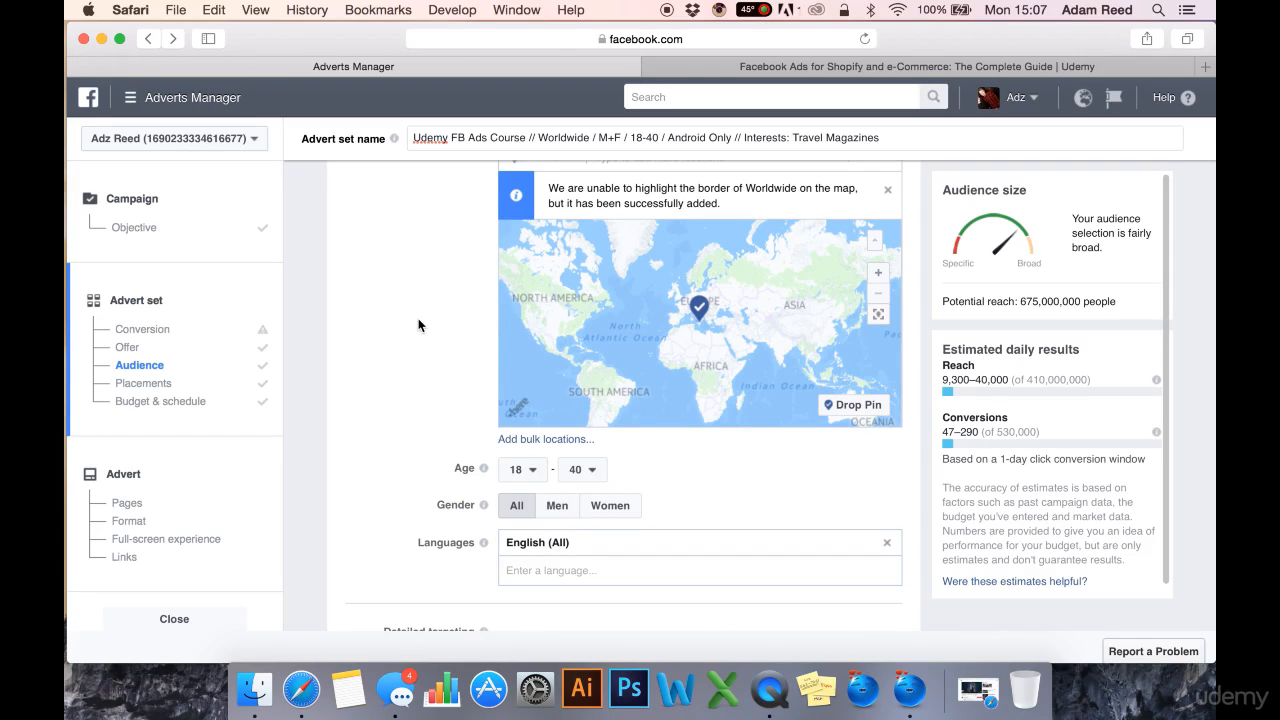
pyautogui.scroll(3, 414, 303)
pyautogui.scroll(-5, 416, 332)
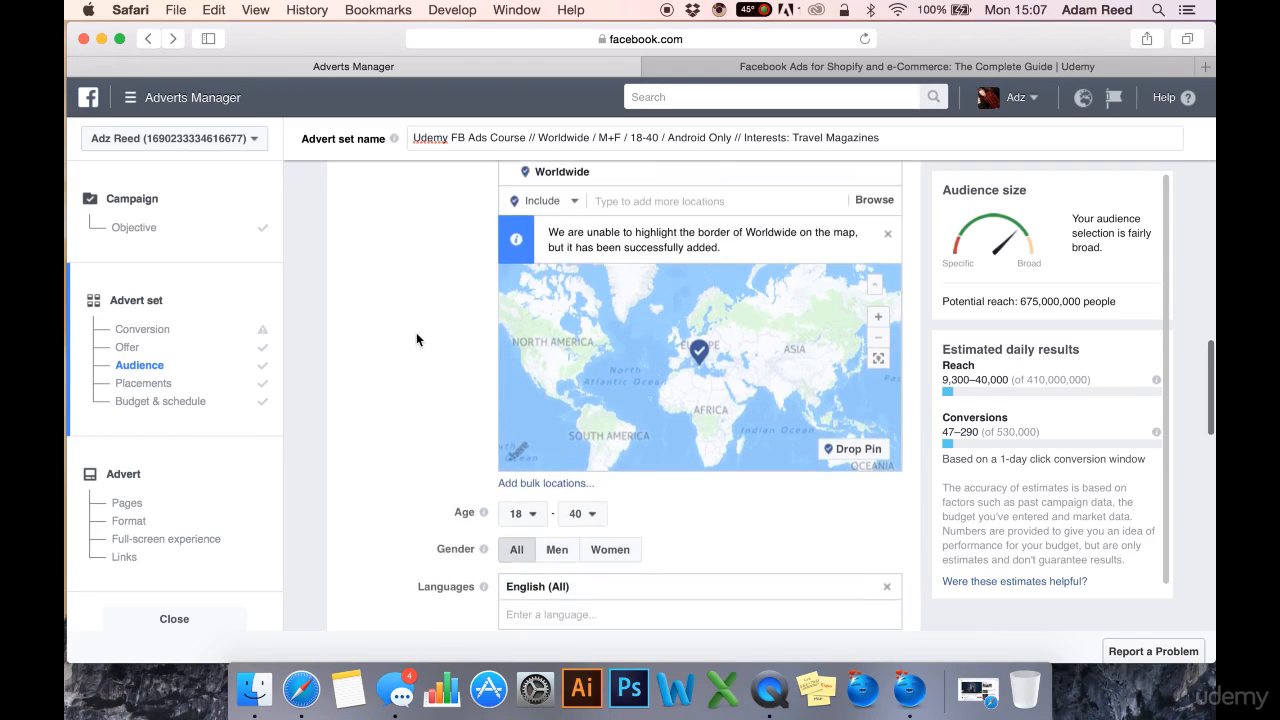
pyautogui.scroll(3, 420, 277)
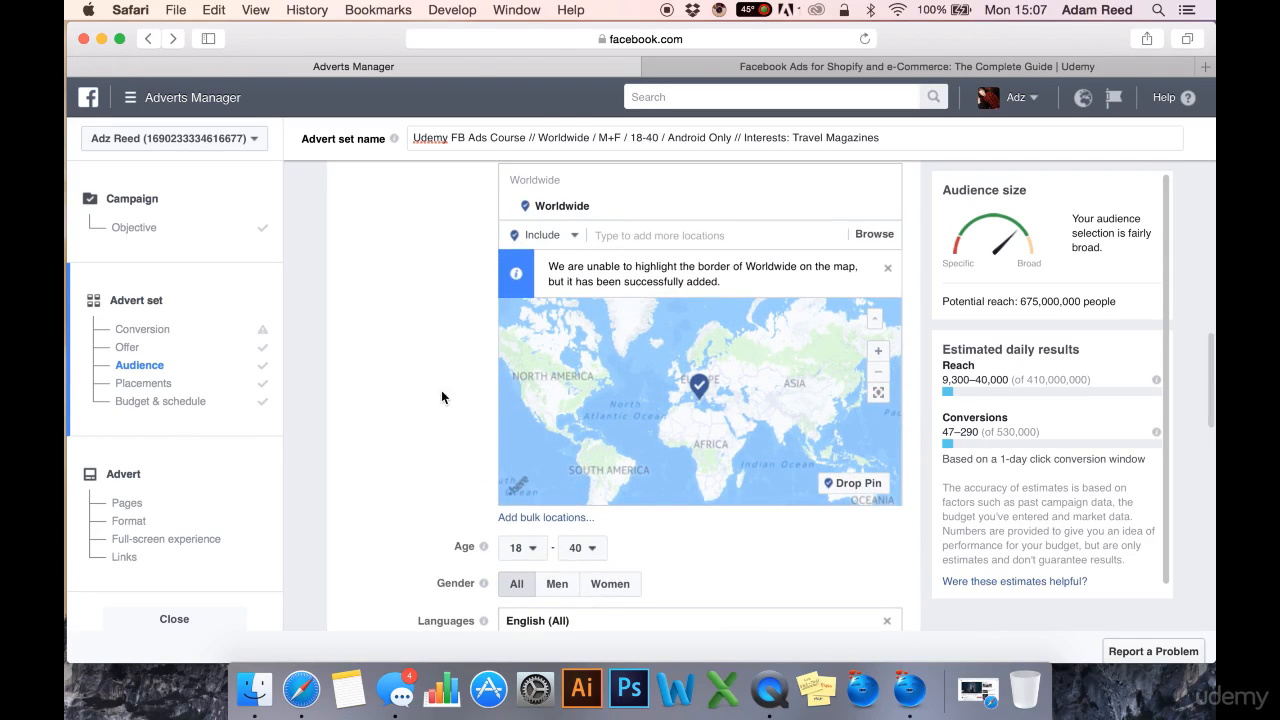
pyautogui.click(521, 548)
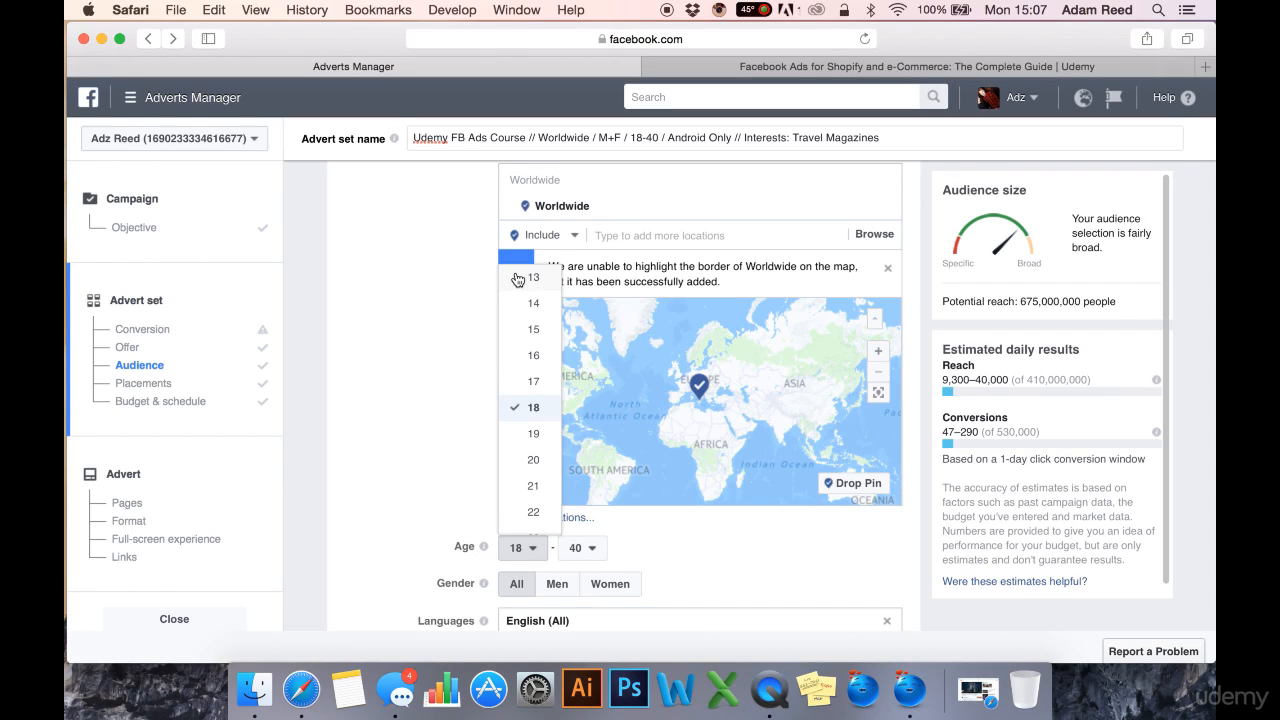
pyautogui.click(415, 342)
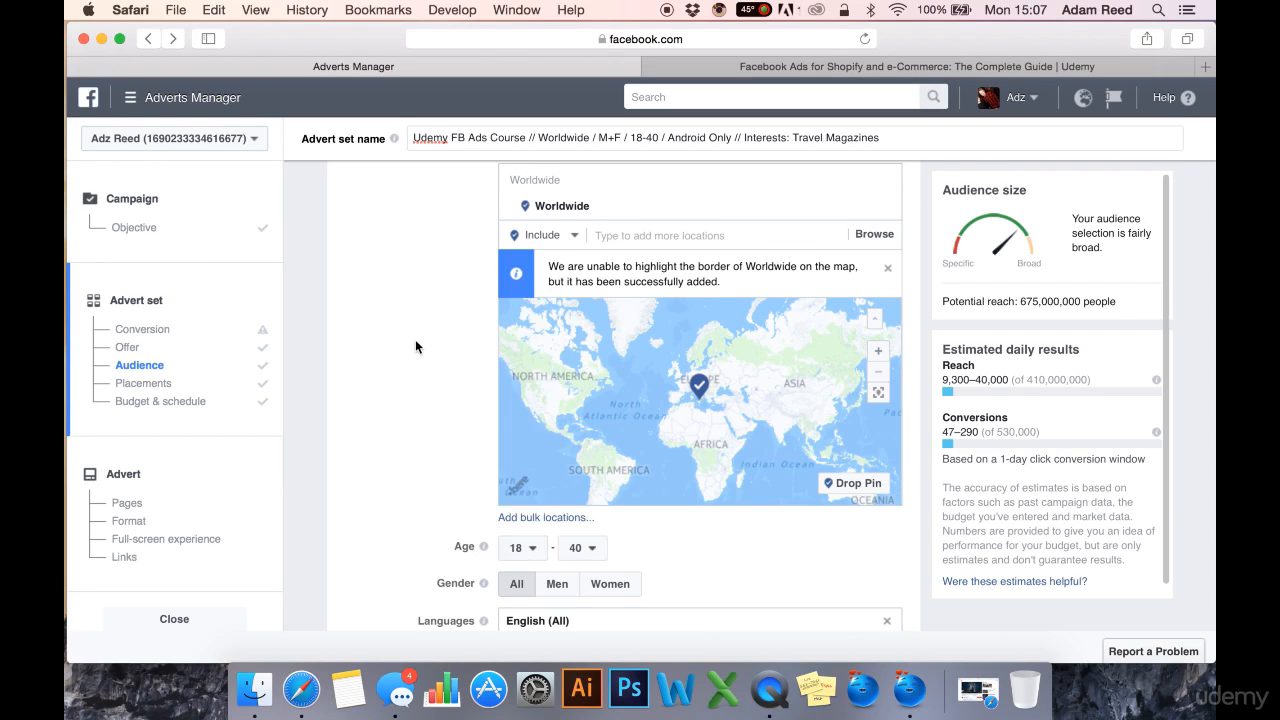
# Remove Worldwide from the audience's included locations
pyautogui.scroll(2, 418, 312)
pyautogui.scroll(1, 398, 266)
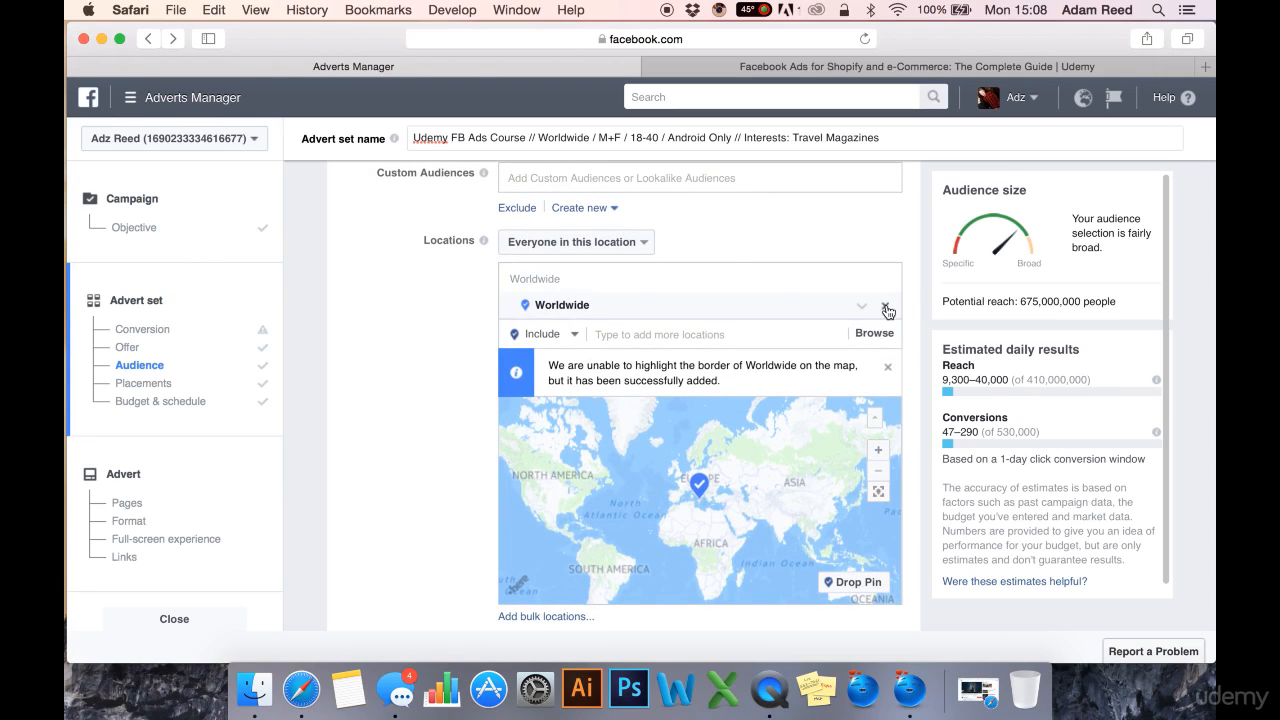
pyautogui.click(885, 308)
pyautogui.scroll(-3, 390, 395)
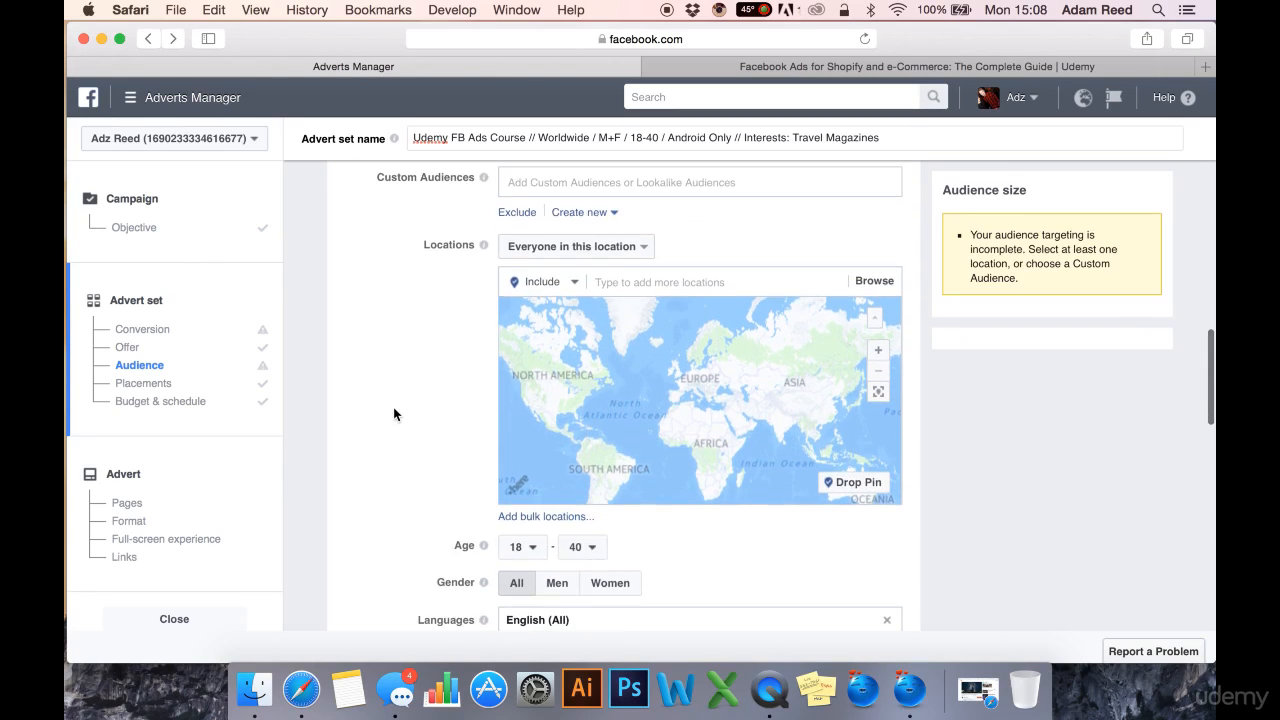
# Examine the include and exclude choices and the location audience types, keeping Everyone in this location selected
pyautogui.click(573, 284)
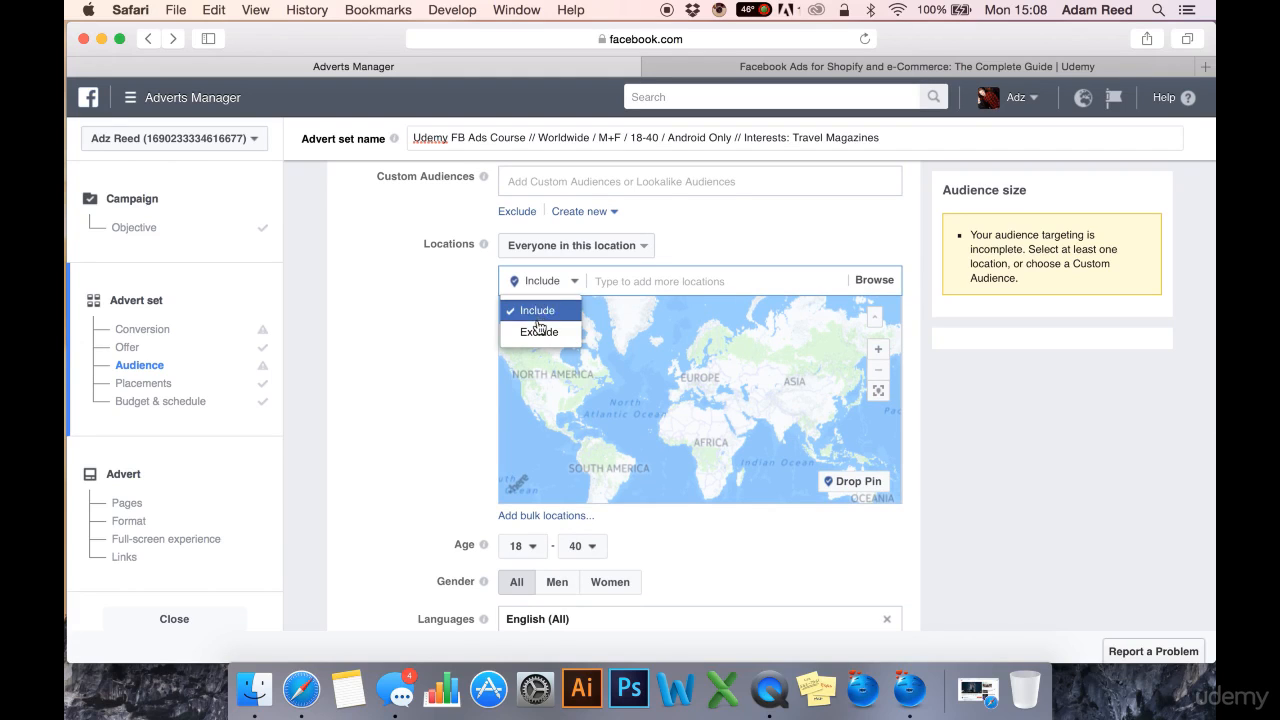
pyautogui.click(608, 245)
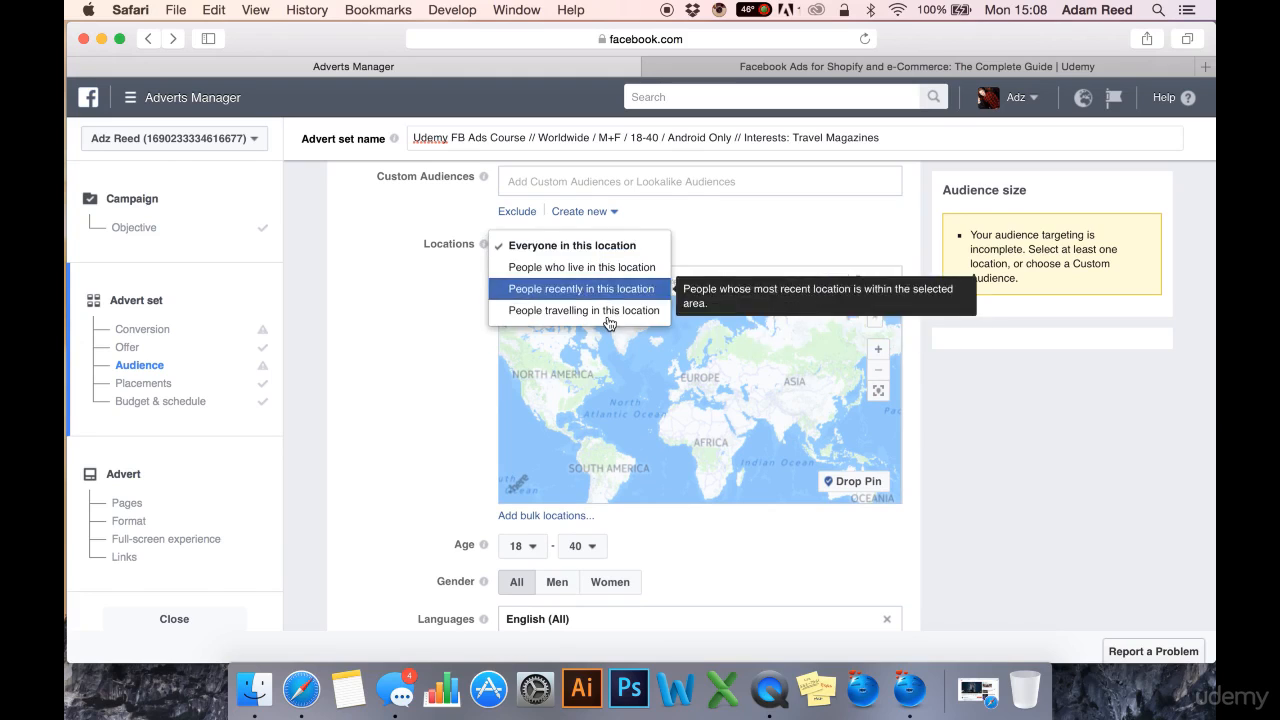
pyautogui.click(605, 250)
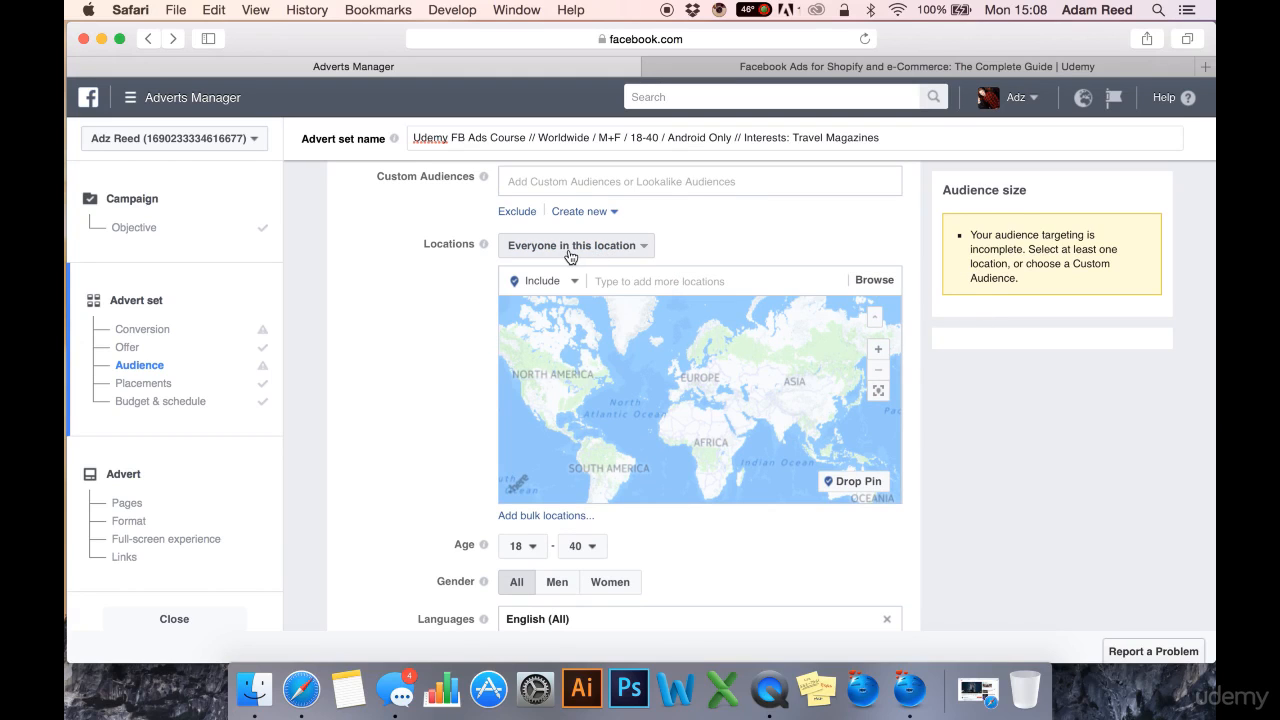
pyautogui.click(645, 280)
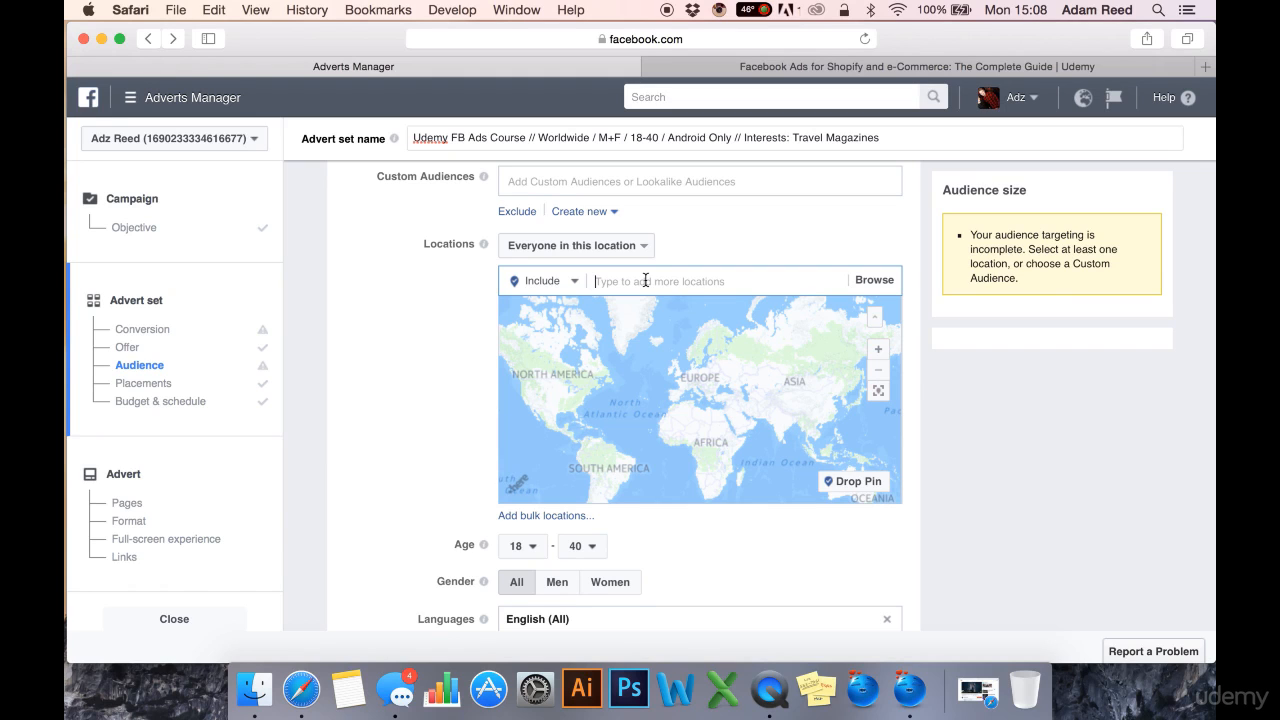
pyautogui.click(407, 390)
pyautogui.scroll(-2, 406, 390)
pyautogui.scroll(-1, 398, 440)
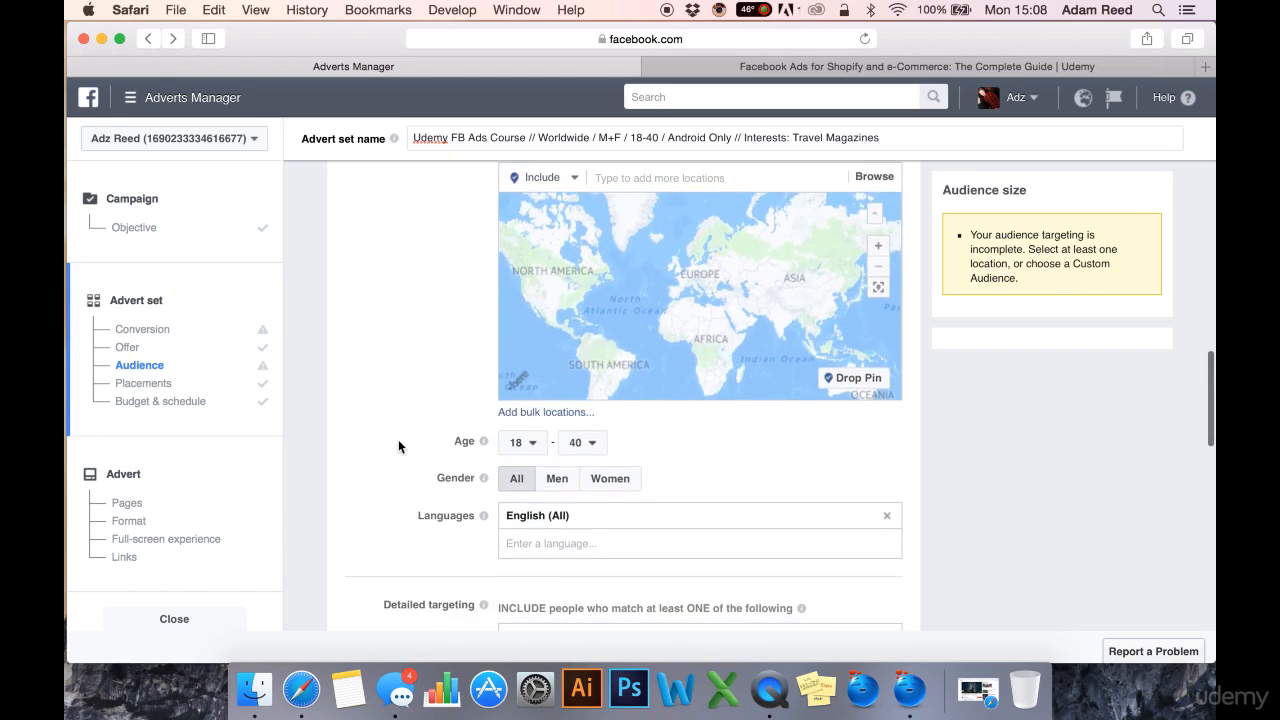